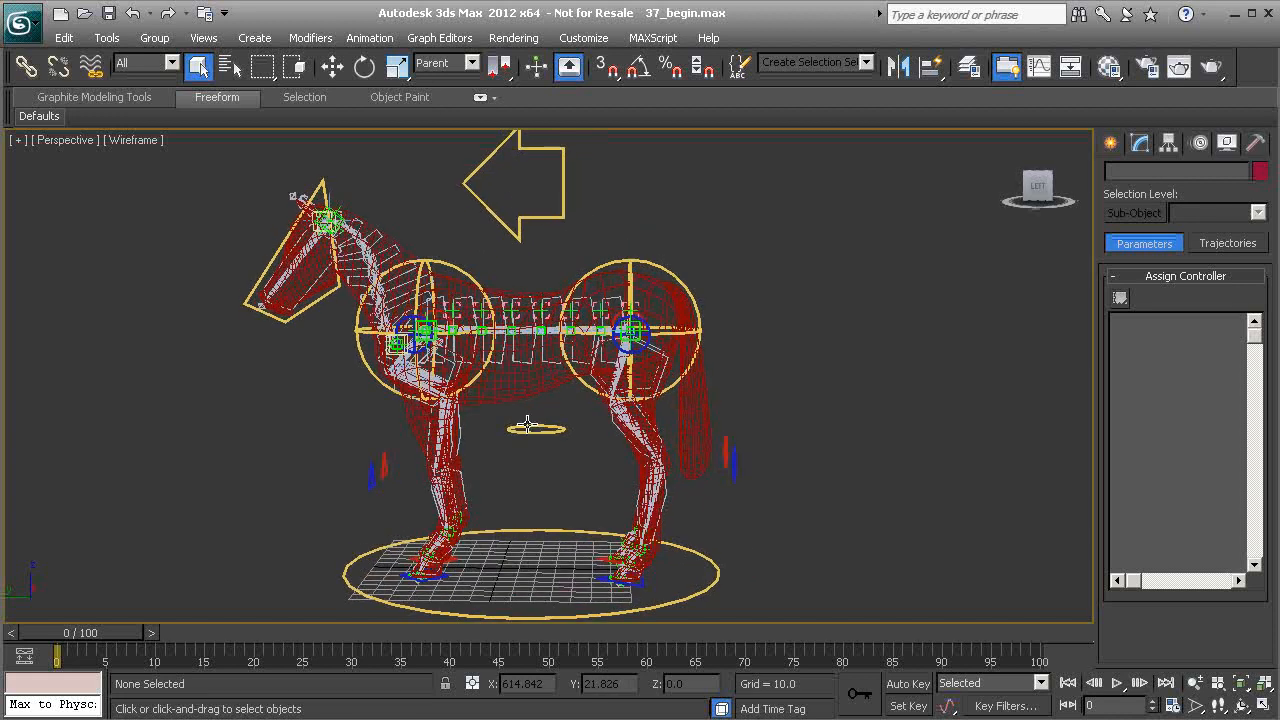
Move the left elbow control away from the front leg and return it with Transform To Zero.
{"action": "left_click", "coordinate": [350, 491]}
{"action": "middle_click_drag", "start_coordinate": [350, 491], "coordinate": [366, 434]}
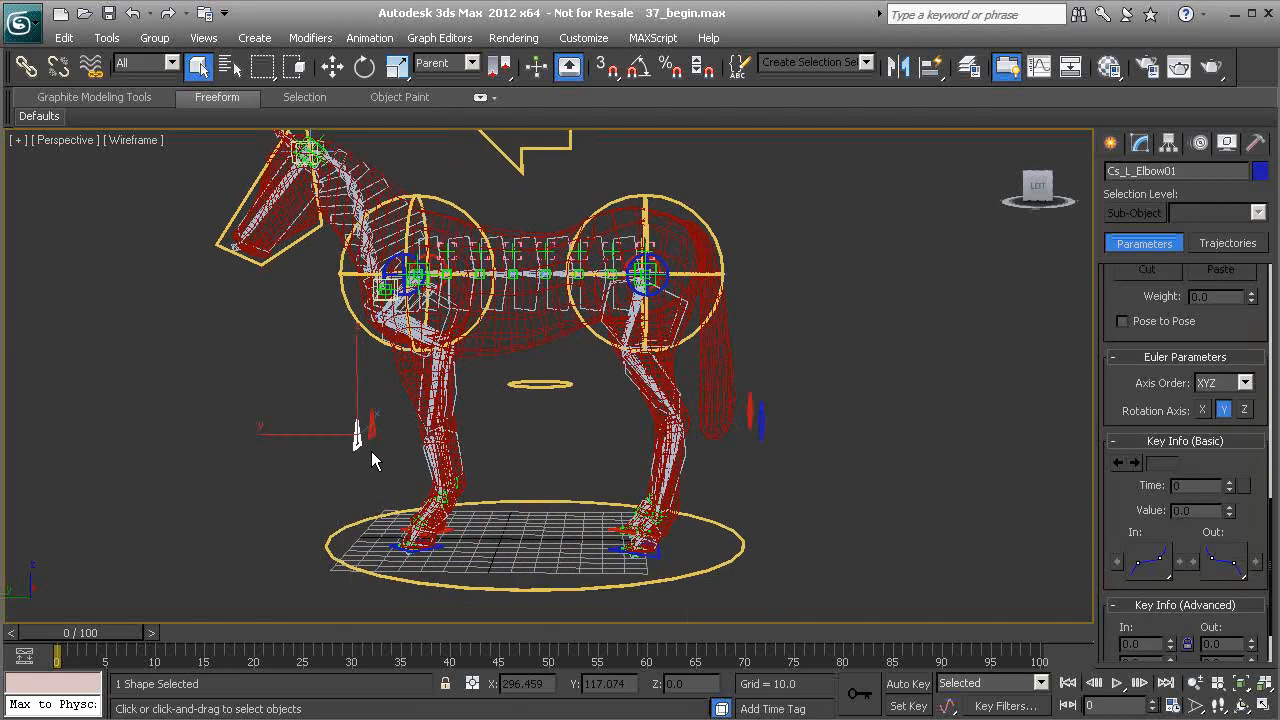
{"action": "key", "text": "w"}
{"action": "left_click_drag", "start_coordinate": [337, 423], "coordinate": [271, 364]}
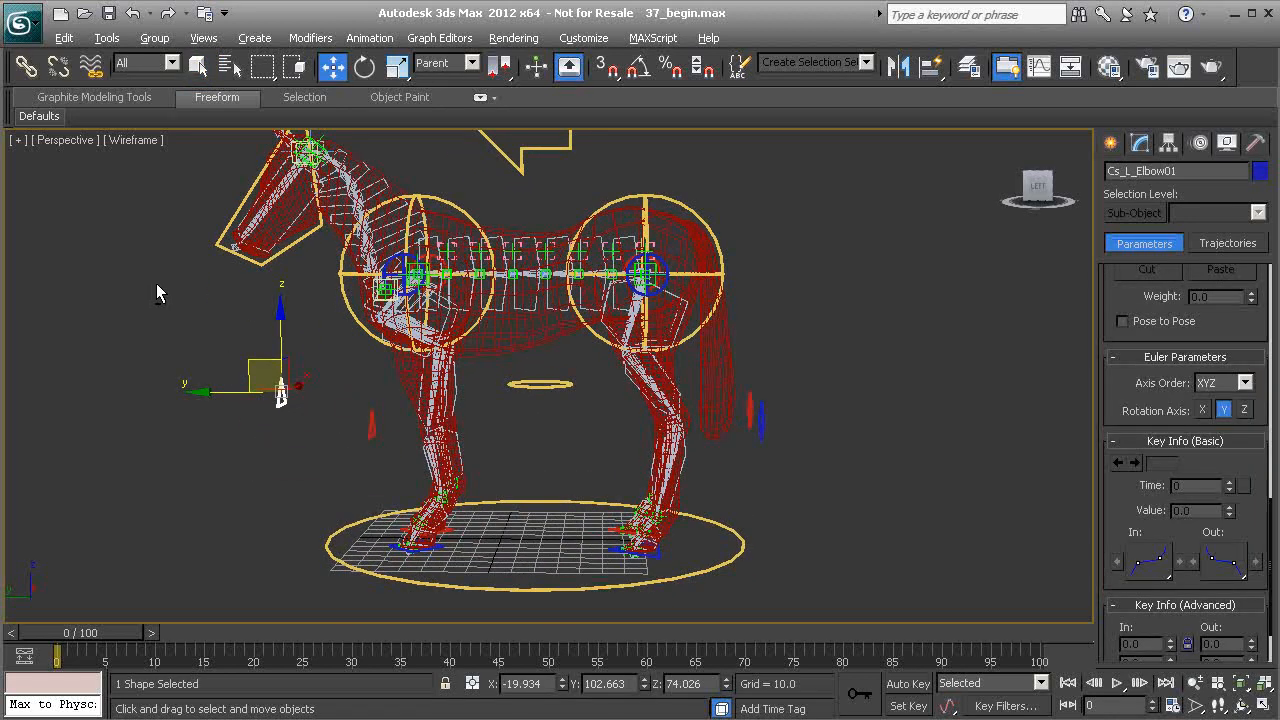
{"action": "right_click", "coordinate": [149, 281], "text": "alt"}
{"action": "left_click", "coordinate": [124, 242]}
{"action": "middle_click_drag", "start_coordinate": [208, 343], "coordinate": [173, 335]}
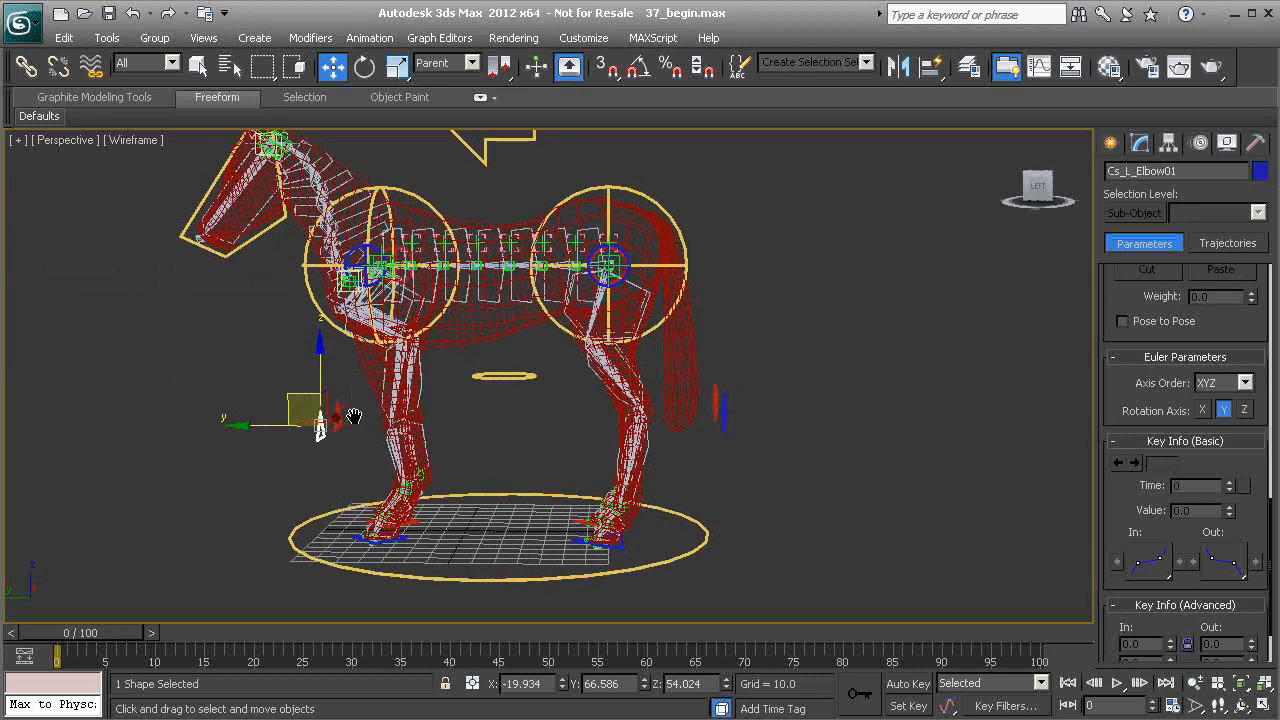
Select the left front and both rear hoof controls together, apply Transform To Zero, and clear the selection.
{"action": "left_click", "coordinate": [409, 540]}
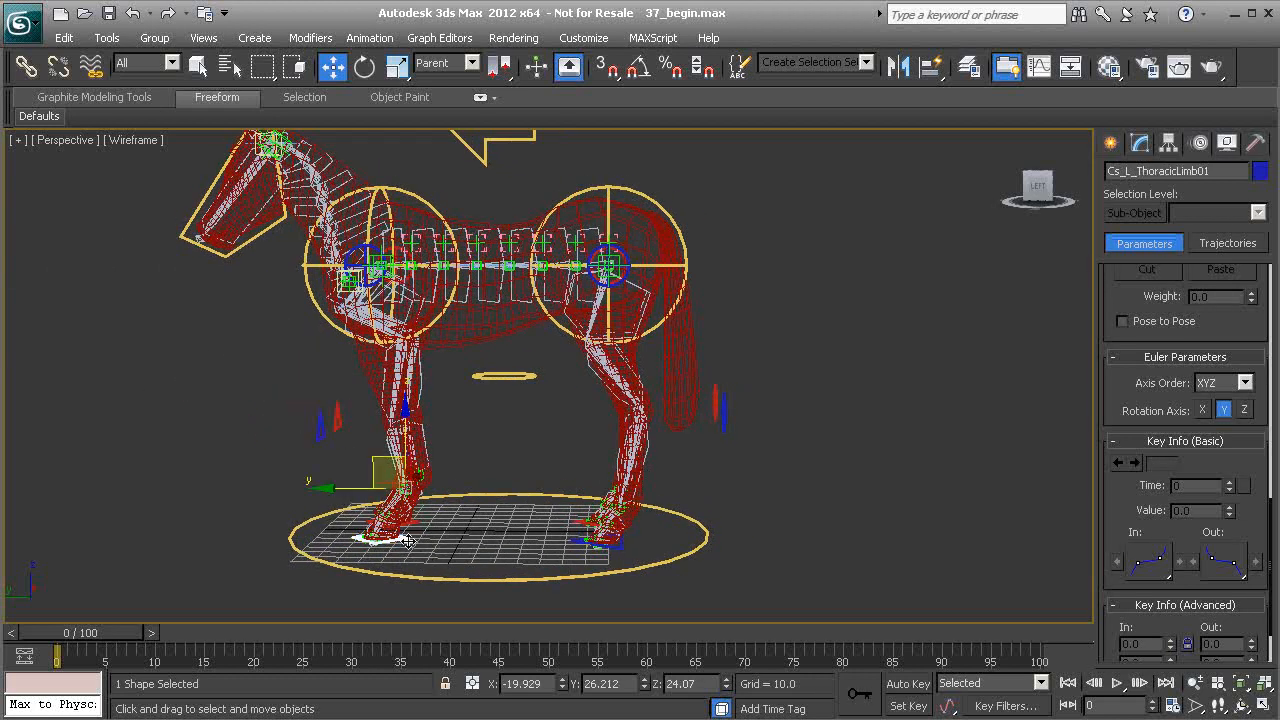
{"action": "left_click", "coordinate": [572, 532], "text": "ctrl"}
{"action": "middle_click_drag", "start_coordinate": [500, 483], "coordinate": [559, 402], "text": "alt"}
{"action": "right_click", "coordinate": [769, 311], "text": "alt"}
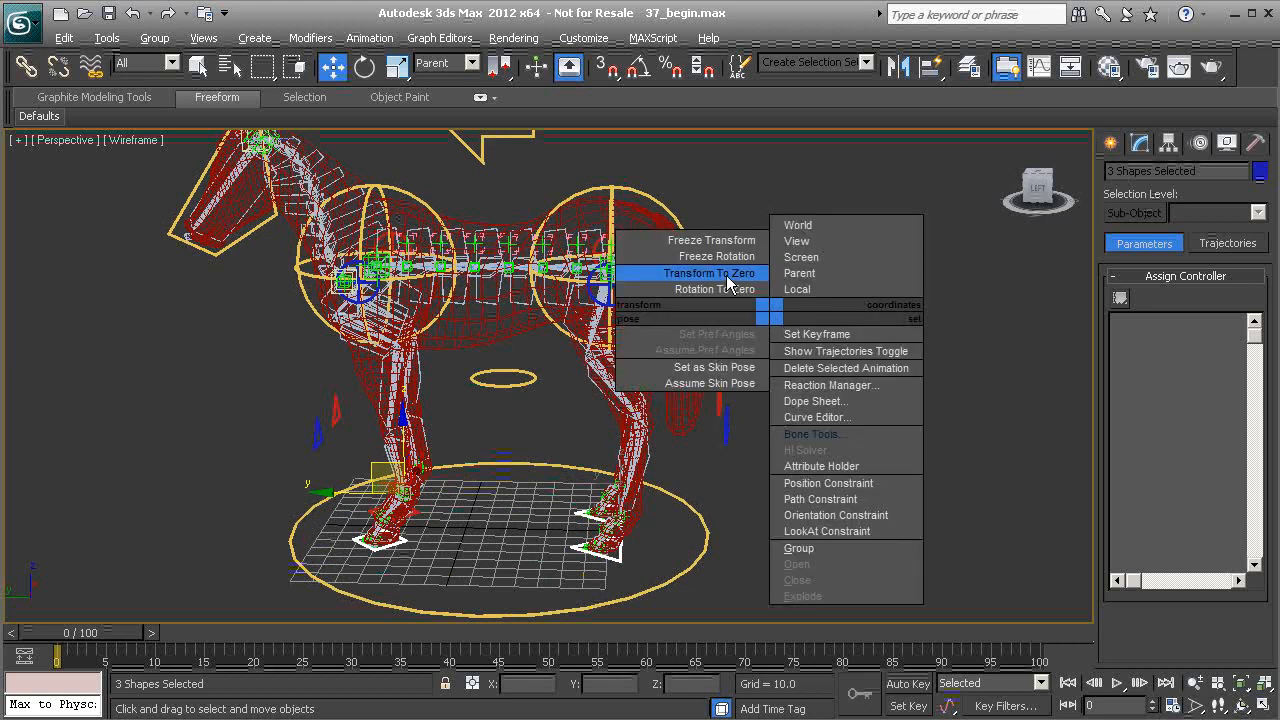
{"action": "left_click", "coordinate": [713, 274]}
{"action": "left_click", "coordinate": [764, 392]}
Examine the COG arrow, thorax and pelvis controls by selecting each one around the horse's torso.
{"action": "middle_click_drag", "start_coordinate": [764, 392], "coordinate": [747, 447], "text": "alt"}
{"action": "middle_click_drag", "start_coordinate": [500, 452], "coordinate": [532, 440], "text": "alt"}
{"action": "middle_click_drag", "start_coordinate": [532, 440], "coordinate": [659, 424]}
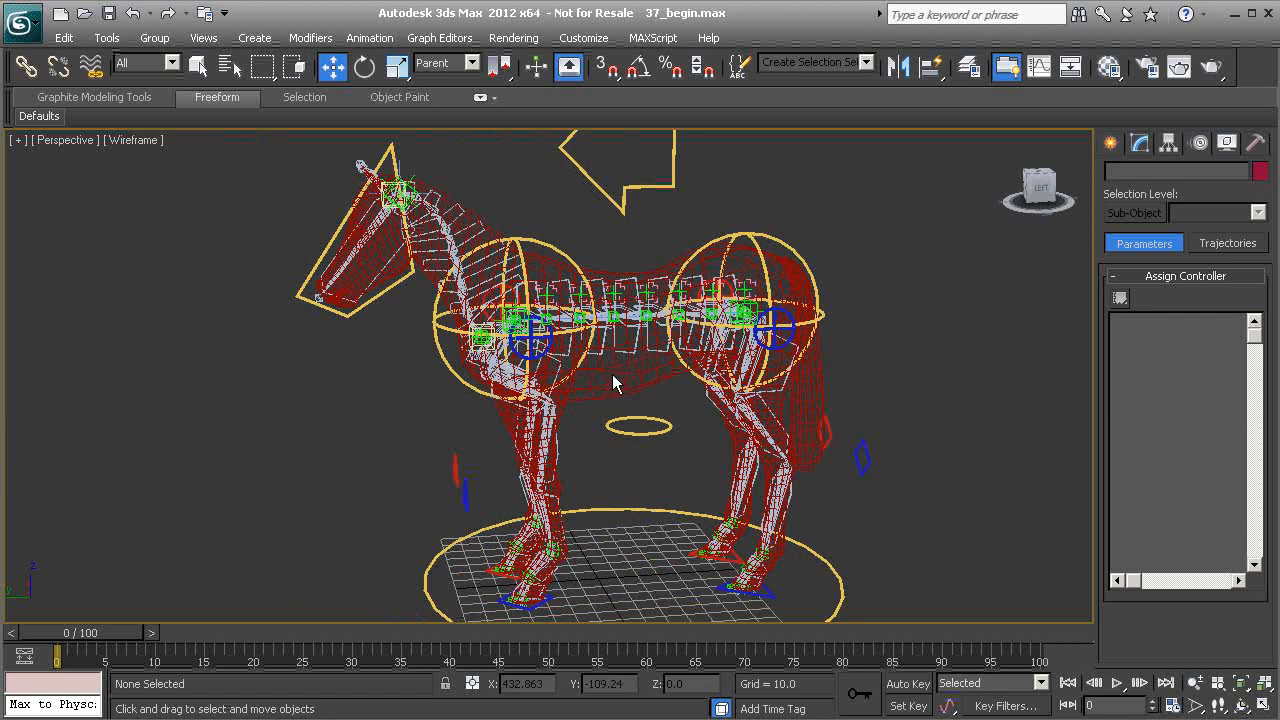
{"action": "middle_click_drag", "start_coordinate": [611, 374], "coordinate": [520, 460]}
{"action": "scroll", "coordinate": [520, 458], "scroll_direction": "up", "scroll_amount": 2}
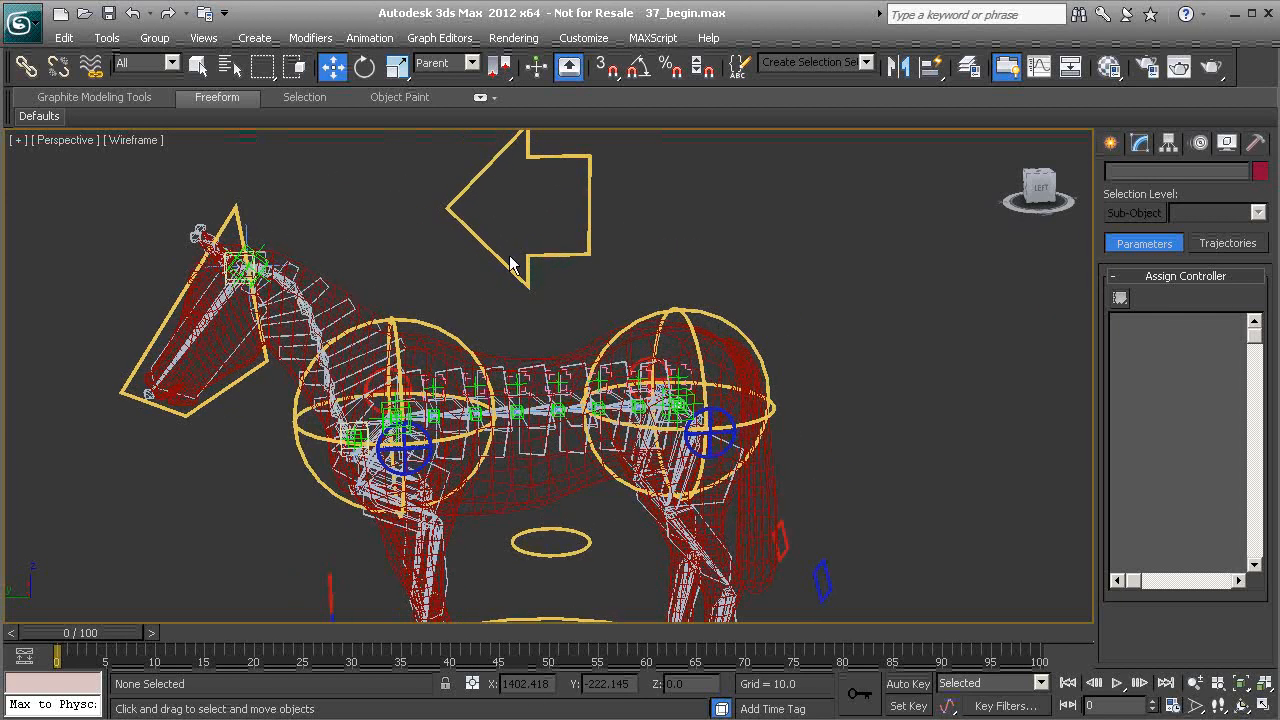
{"action": "left_click", "coordinate": [506, 268]}
{"action": "middle_click_drag", "start_coordinate": [596, 368], "coordinate": [552, 350], "text": "alt"}
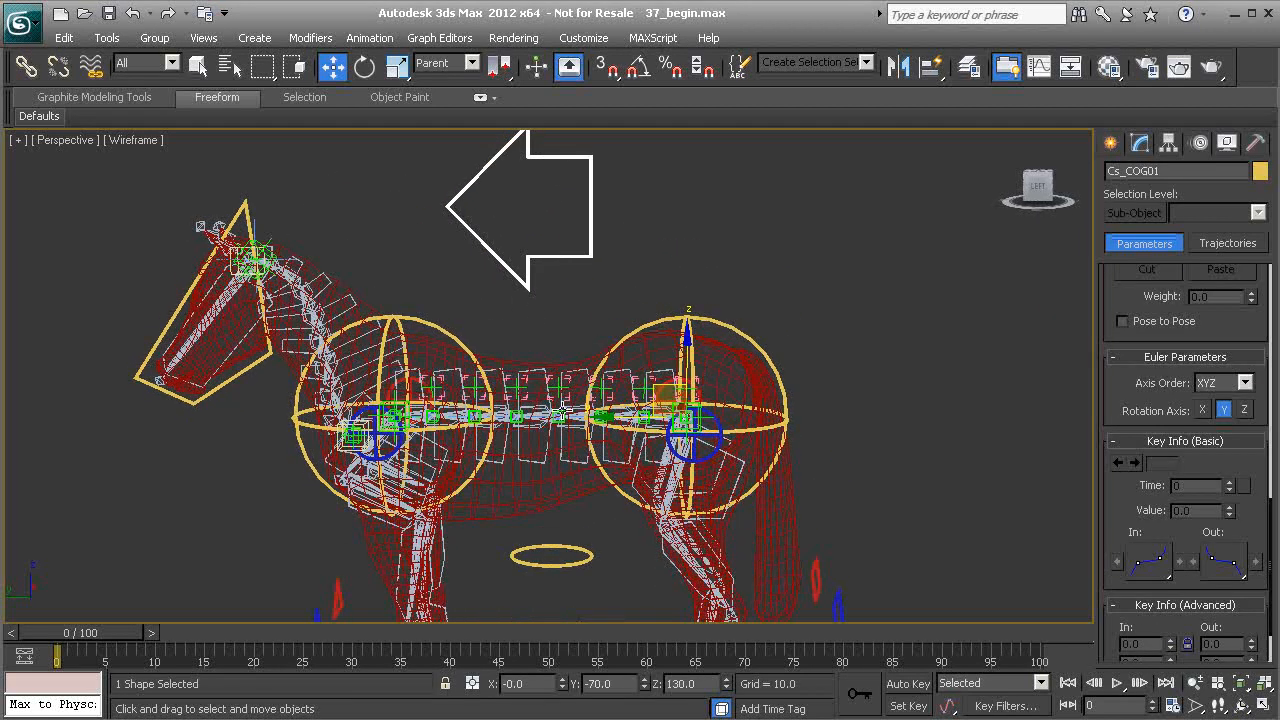
{"action": "left_click", "coordinate": [446, 333]}
{"action": "middle_click_drag", "start_coordinate": [483, 386], "coordinate": [517, 400], "text": "alt"}
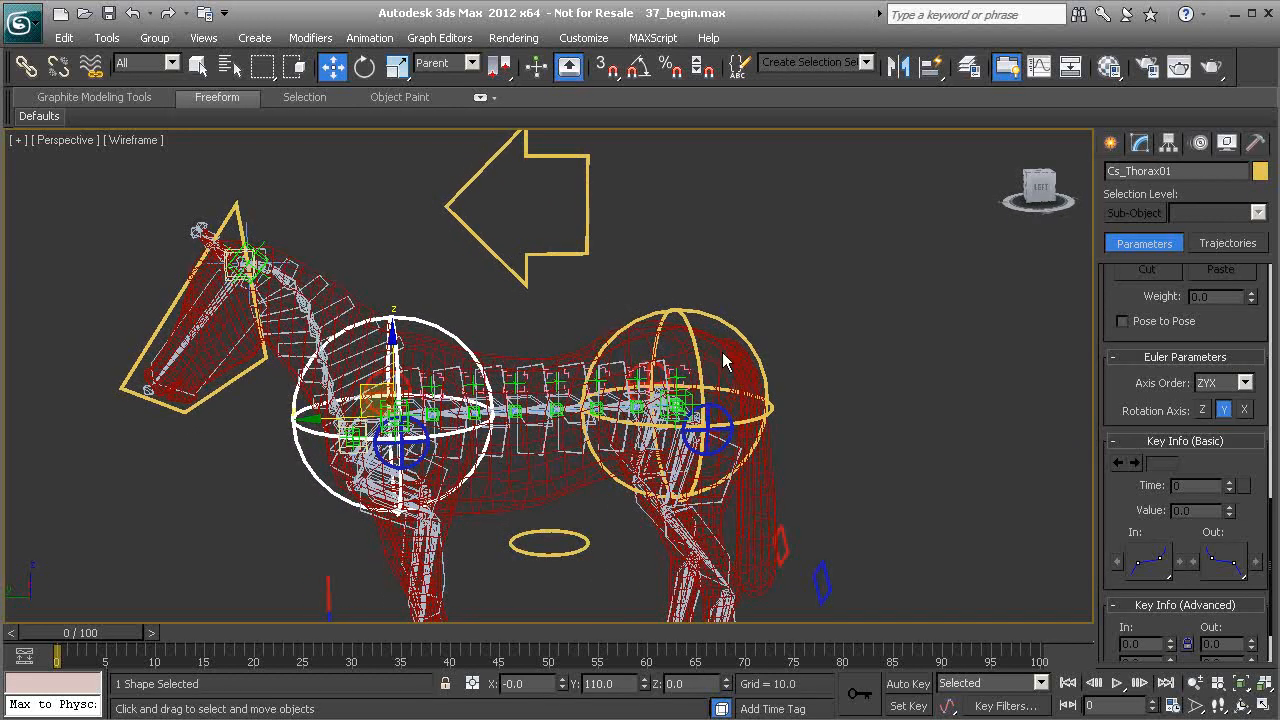
{"action": "left_click", "coordinate": [686, 316]}
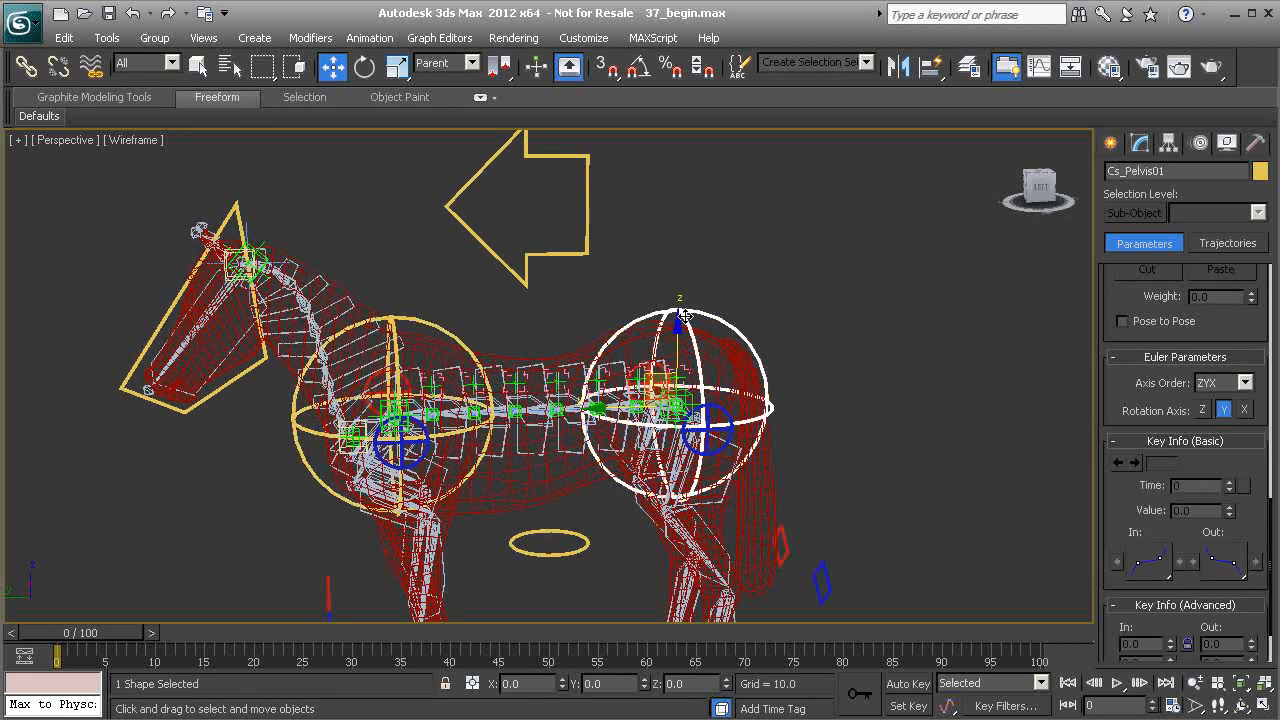
{"action": "left_click", "coordinate": [450, 333]}
{"action": "middle_click_drag", "start_coordinate": [451, 374], "coordinate": [600, 349], "text": "alt"}
{"action": "left_click", "coordinate": [700, 305]}
{"action": "middle_click_drag", "start_coordinate": [700, 305], "coordinate": [655, 340], "text": "alt"}
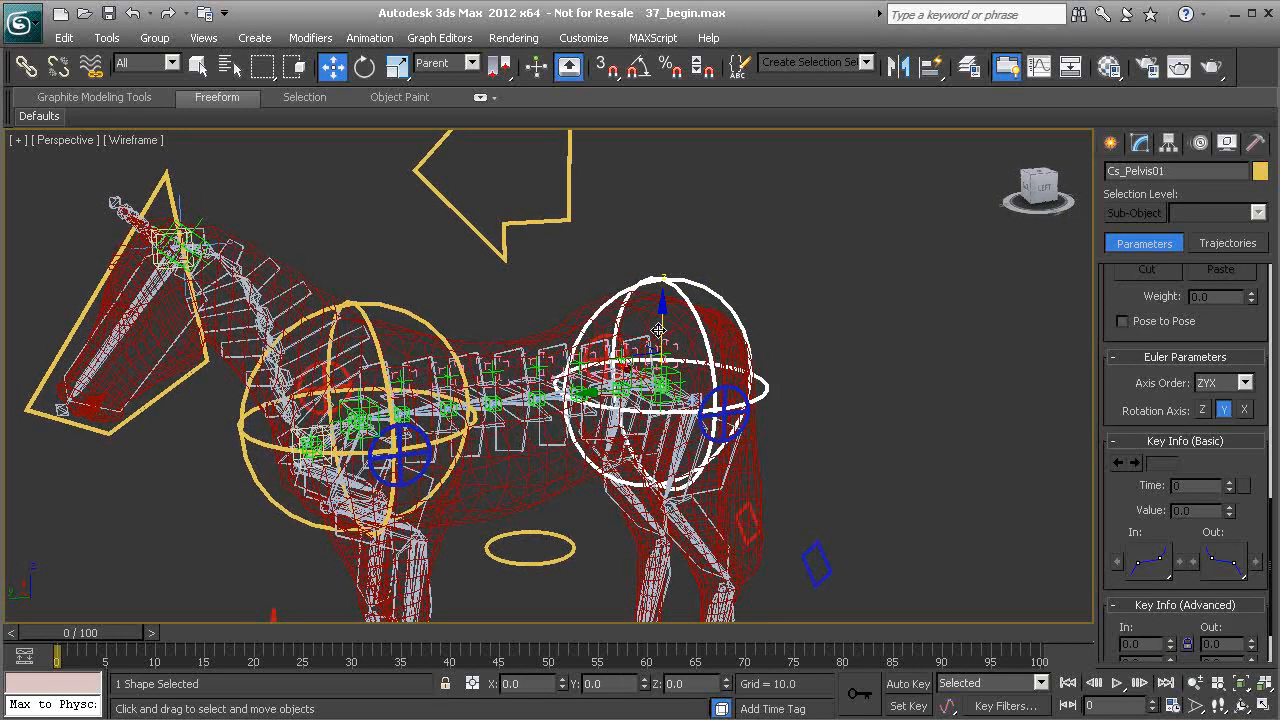
Examine the rotation axes of the pelvis, thorax and COG controls with the Rotate tool.
{"action": "key", "text": "e"}
{"action": "scroll", "coordinate": [650, 350], "scroll_direction": "up", "scroll_amount": 4}
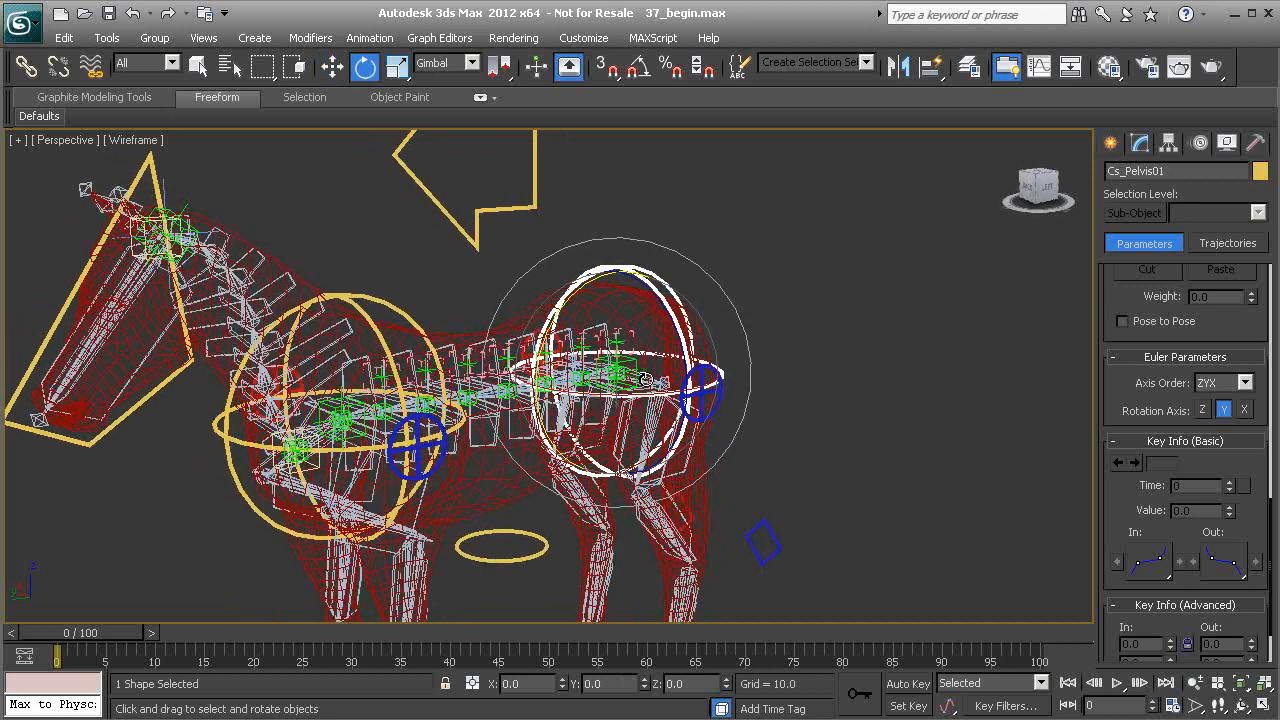
{"action": "scroll", "coordinate": [657, 278], "scroll_direction": "up", "scroll_amount": 3}
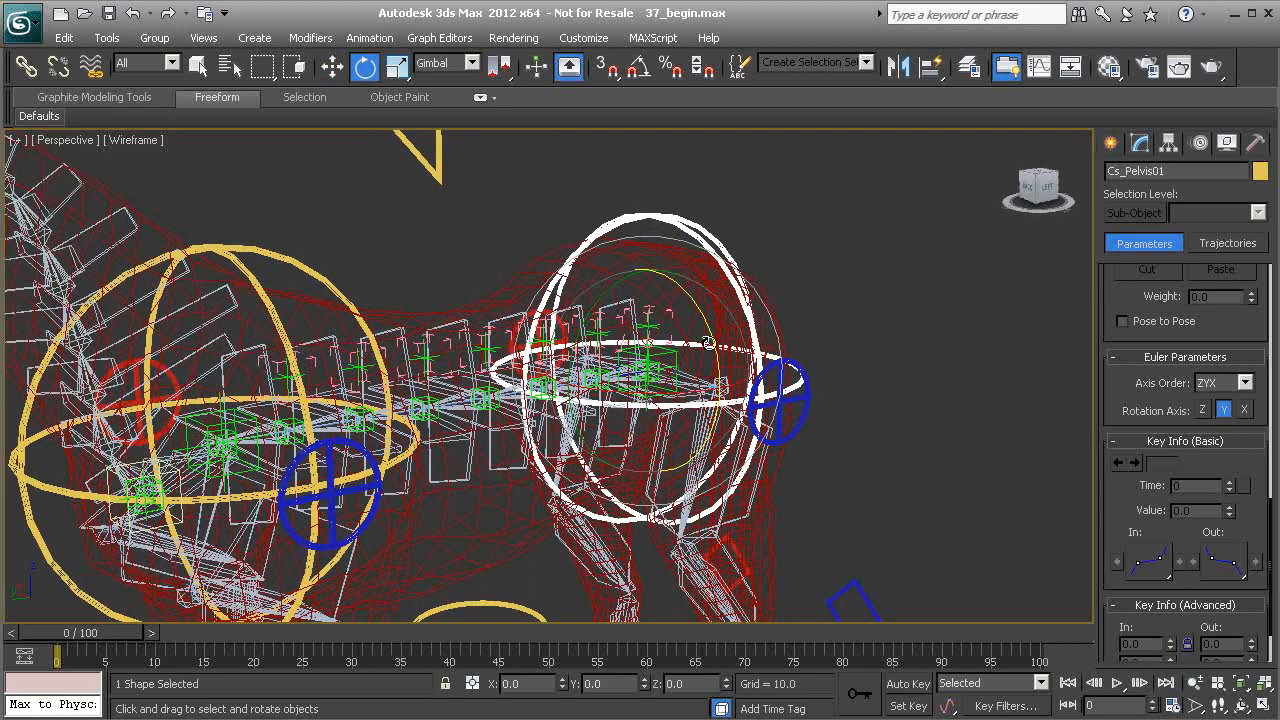
{"action": "middle_click_drag", "start_coordinate": [394, 379], "coordinate": [316, 361], "text": "alt"}
{"action": "left_click", "coordinate": [309, 302]}
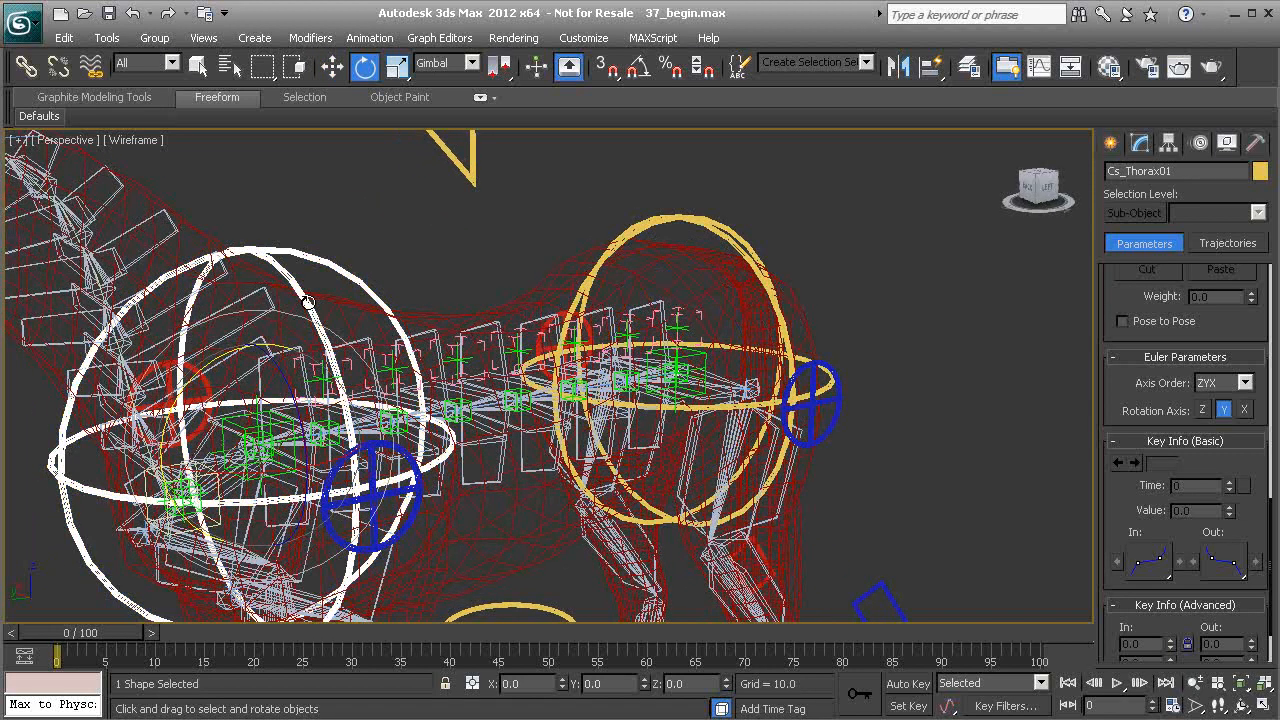
{"action": "middle_click_drag", "start_coordinate": [496, 375], "coordinate": [462, 372], "text": "alt"}
{"action": "scroll", "coordinate": [512, 272], "scroll_direction": "down", "scroll_amount": 5}
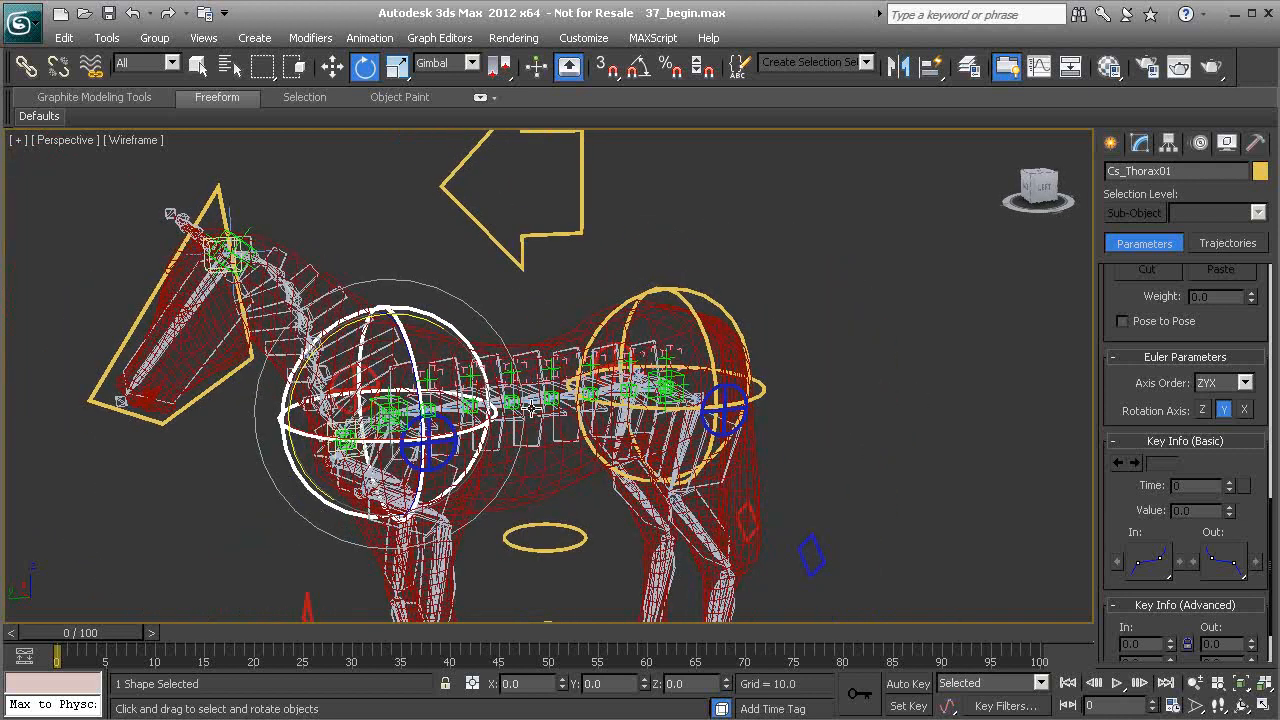
{"action": "left_click", "coordinate": [521, 260]}
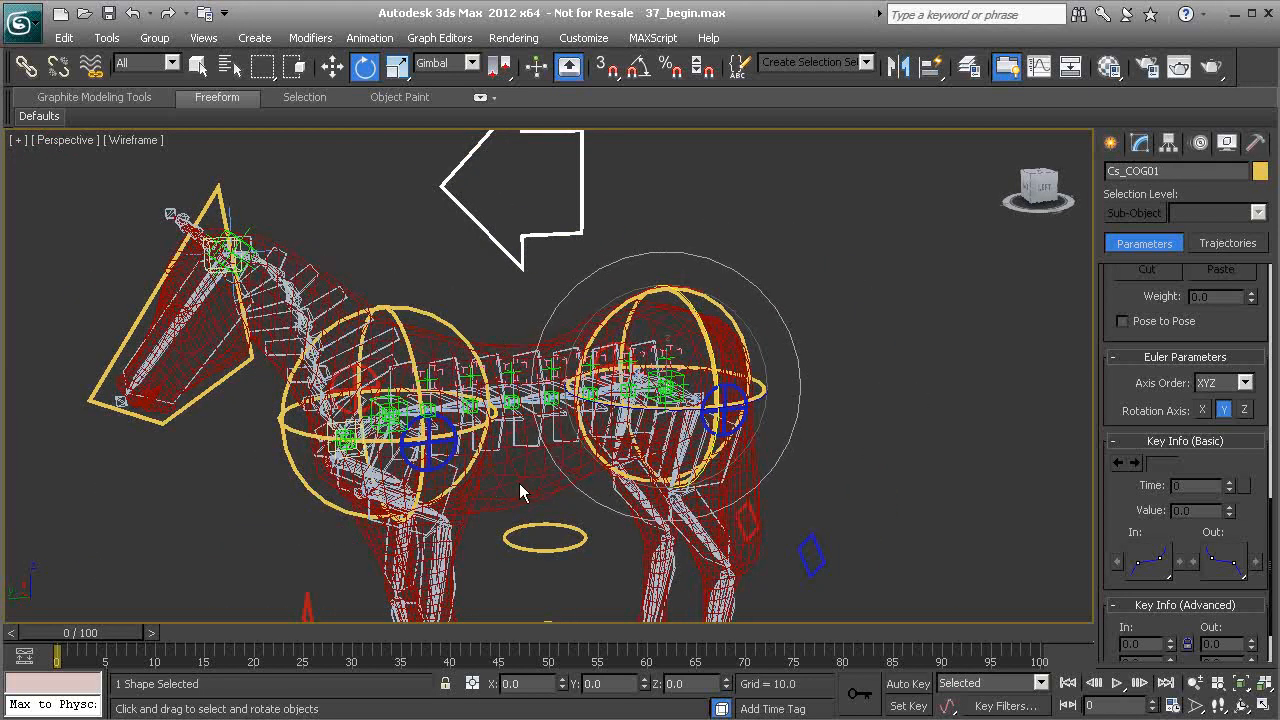
{"action": "middle_click_drag", "start_coordinate": [516, 481], "coordinate": [550, 418]}
{"action": "scroll", "coordinate": [700, 320], "scroll_direction": "up", "scroll_amount": 5}
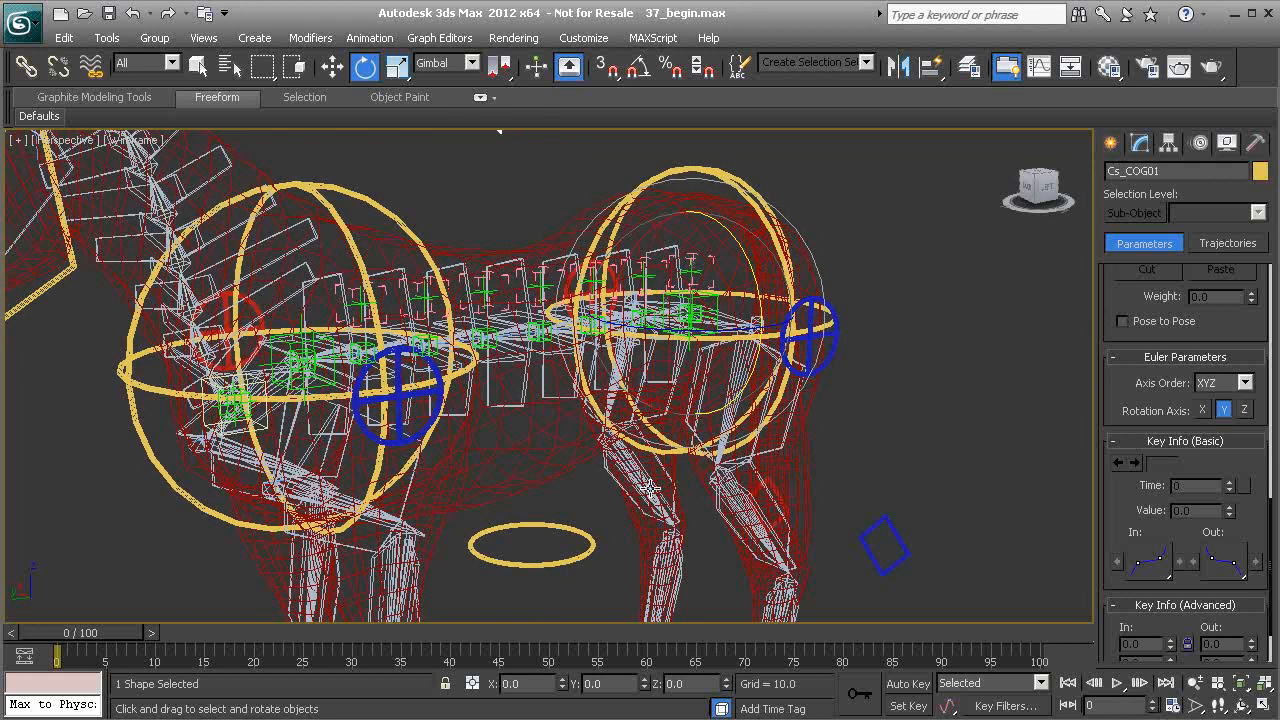
Examine the mid-vertebrae, global and left elbow controls to review the remaining parts of the rig hierarchy.
{"action": "middle_click_drag", "start_coordinate": [575, 588], "coordinate": [584, 532]}
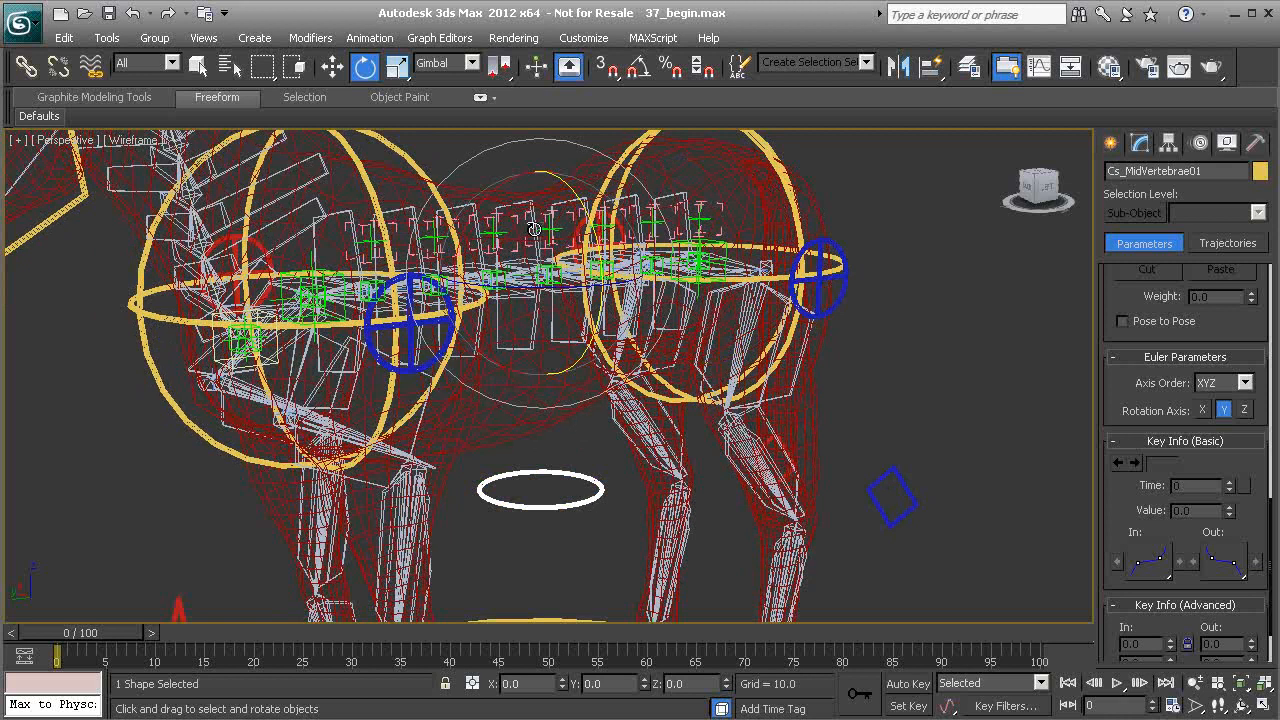
{"action": "left_click", "coordinate": [590, 273]}
{"action": "scroll", "coordinate": [548, 440], "scroll_direction": "down", "scroll_amount": 6}
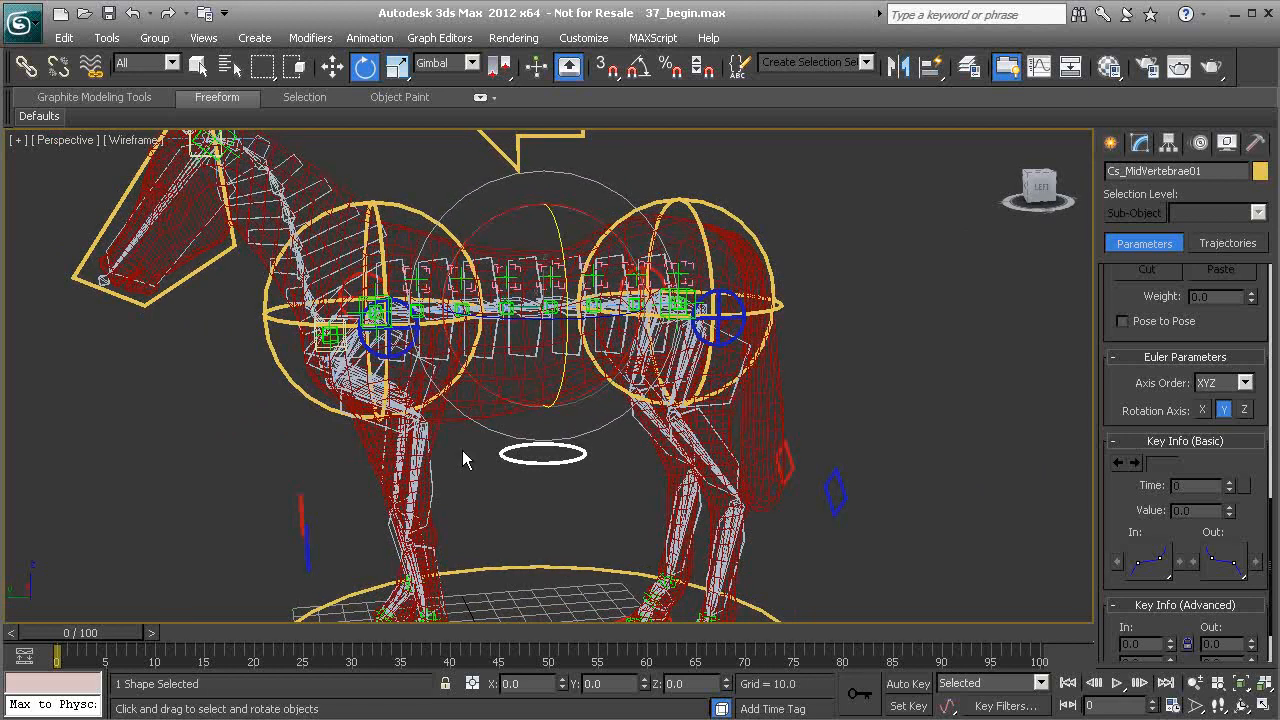
{"action": "middle_click_drag", "start_coordinate": [428, 403], "coordinate": [427, 382]}
{"action": "left_click", "coordinate": [488, 481]}
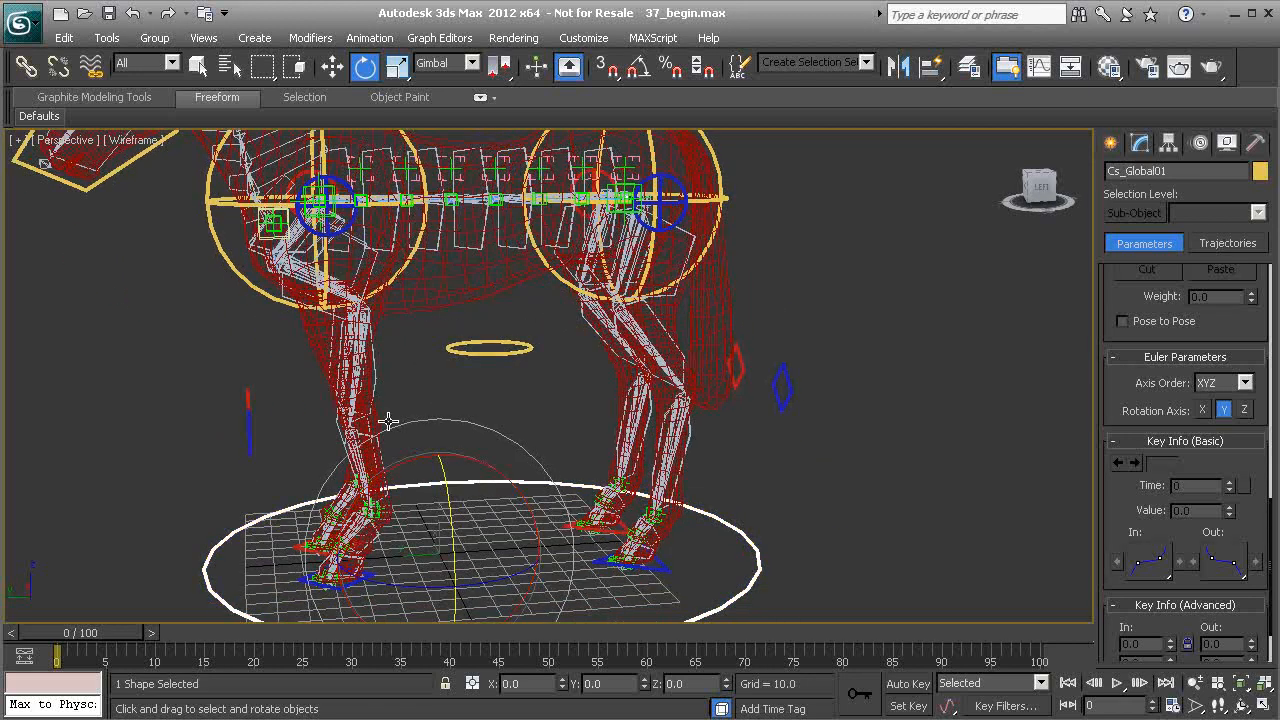
{"action": "middle_click_drag", "start_coordinate": [440, 491], "coordinate": [403, 487], "text": "alt"}
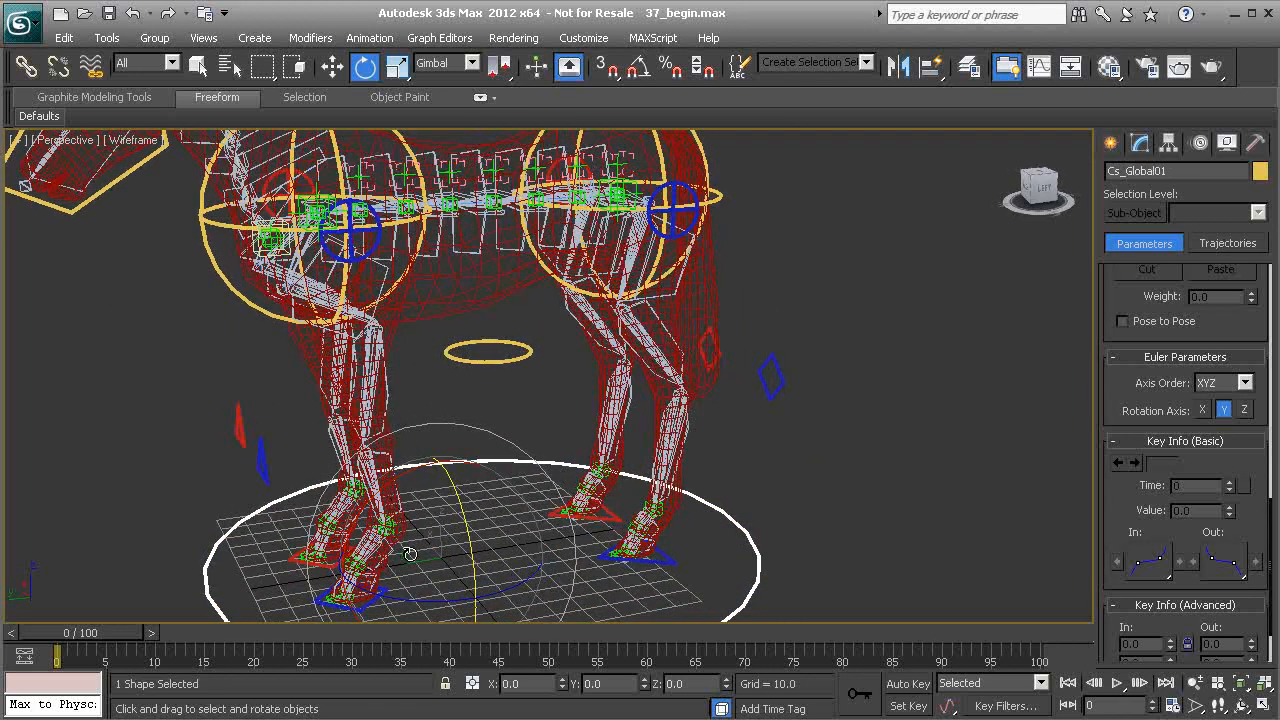
{"action": "left_click", "coordinate": [263, 470]}
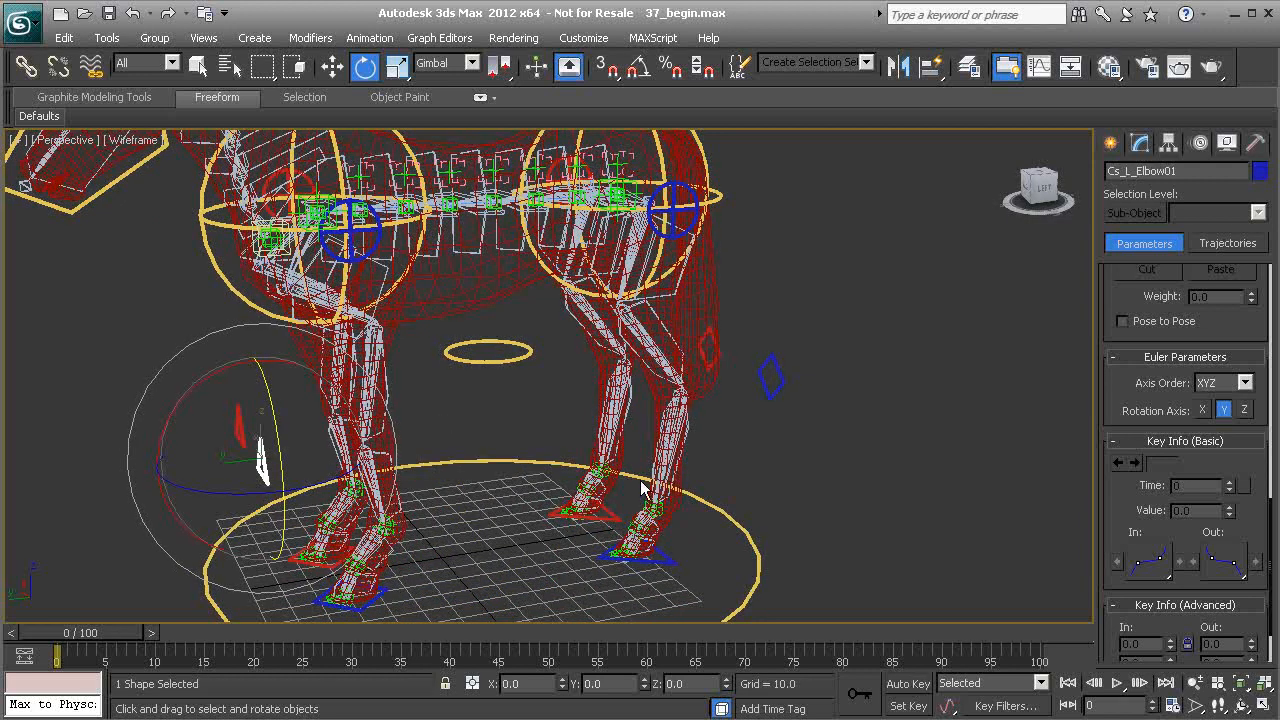
{"action": "middle_click_drag", "start_coordinate": [454, 427], "coordinate": [341, 435], "text": "alt"}
Examine the Bn_Vertebrae_G01 and Bn_L_Scapula01 bones around the thorax and shoulder.
{"action": "left_click", "coordinate": [438, 492]}
{"action": "middle_click_drag", "start_coordinate": [438, 492], "coordinate": [432, 475], "text": "alt"}
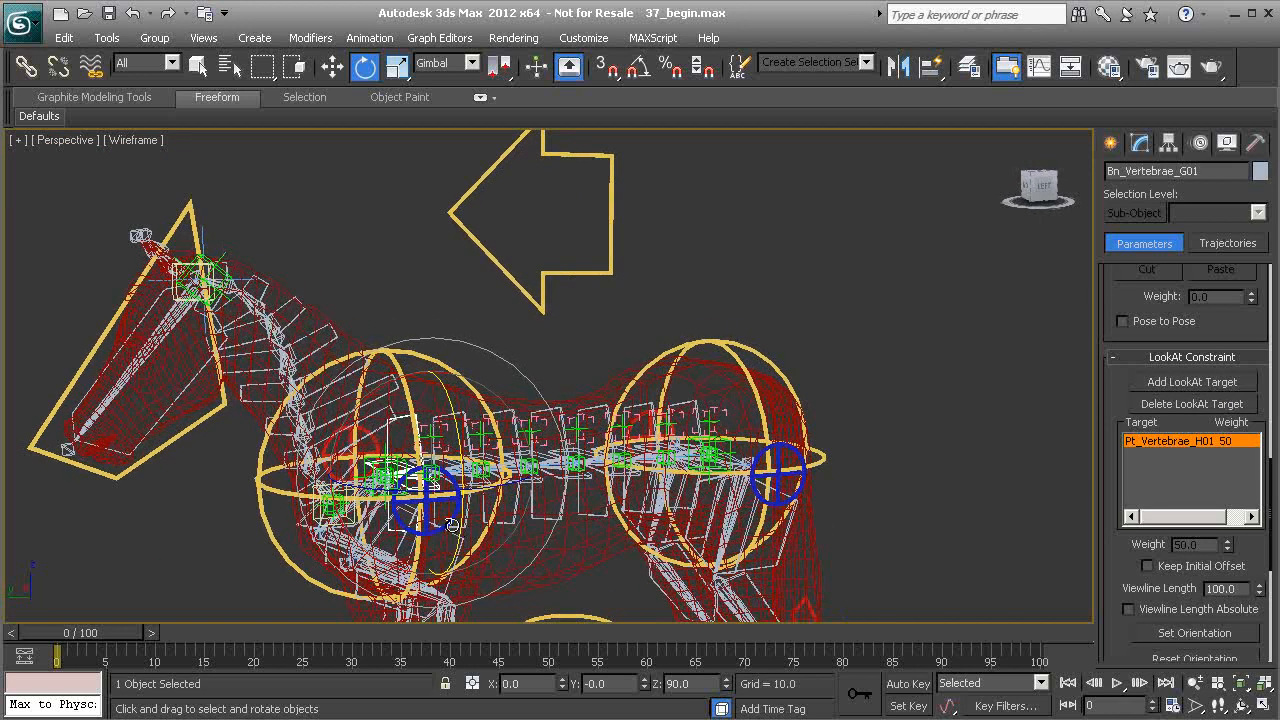
{"action": "left_click", "coordinate": [452, 524]}
{"action": "left_click", "coordinate": [417, 532]}
{"action": "left_click", "coordinate": [417, 532]}
{"action": "middle_click_drag", "start_coordinate": [417, 532], "coordinate": [387, 549], "text": "alt"}
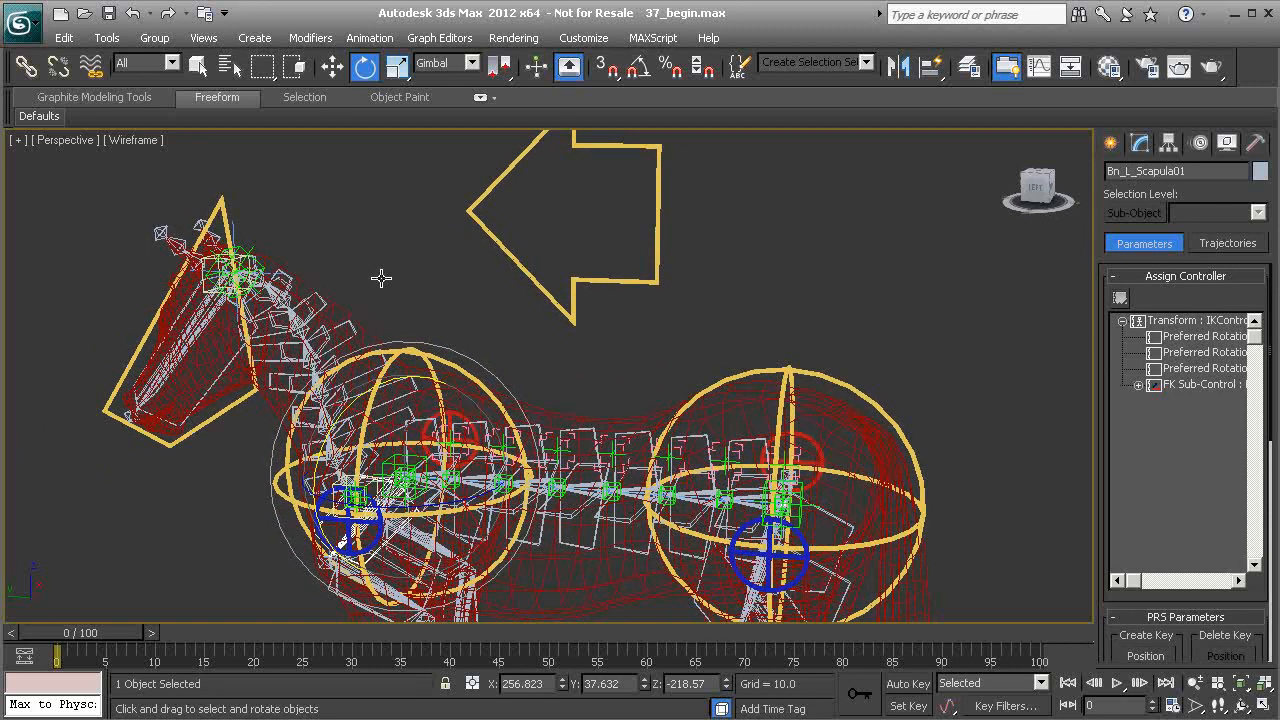
{"action": "middle_click_drag", "start_coordinate": [466, 399], "coordinate": [527, 360], "text": "alt"}
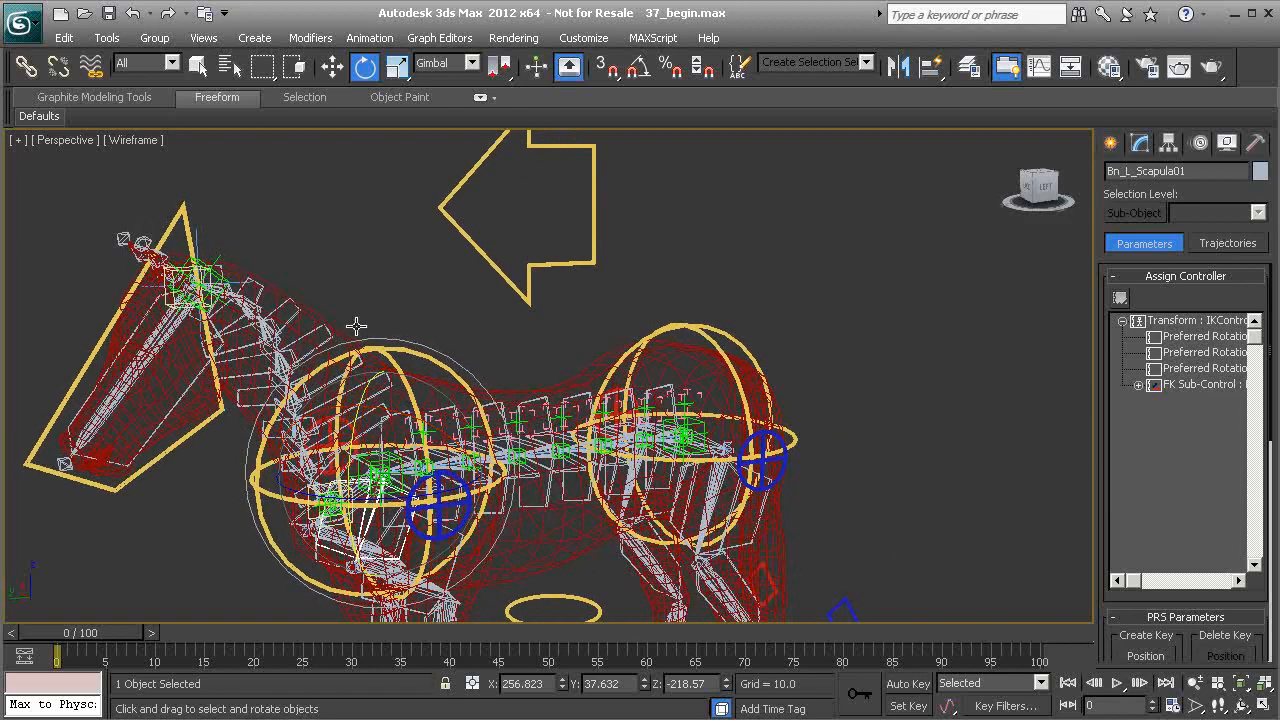
{"action": "middle_click_drag", "start_coordinate": [398, 381], "coordinate": [452, 372]}
{"action": "scroll", "coordinate": [445, 376], "scroll_direction": "up", "scroll_amount": 3}
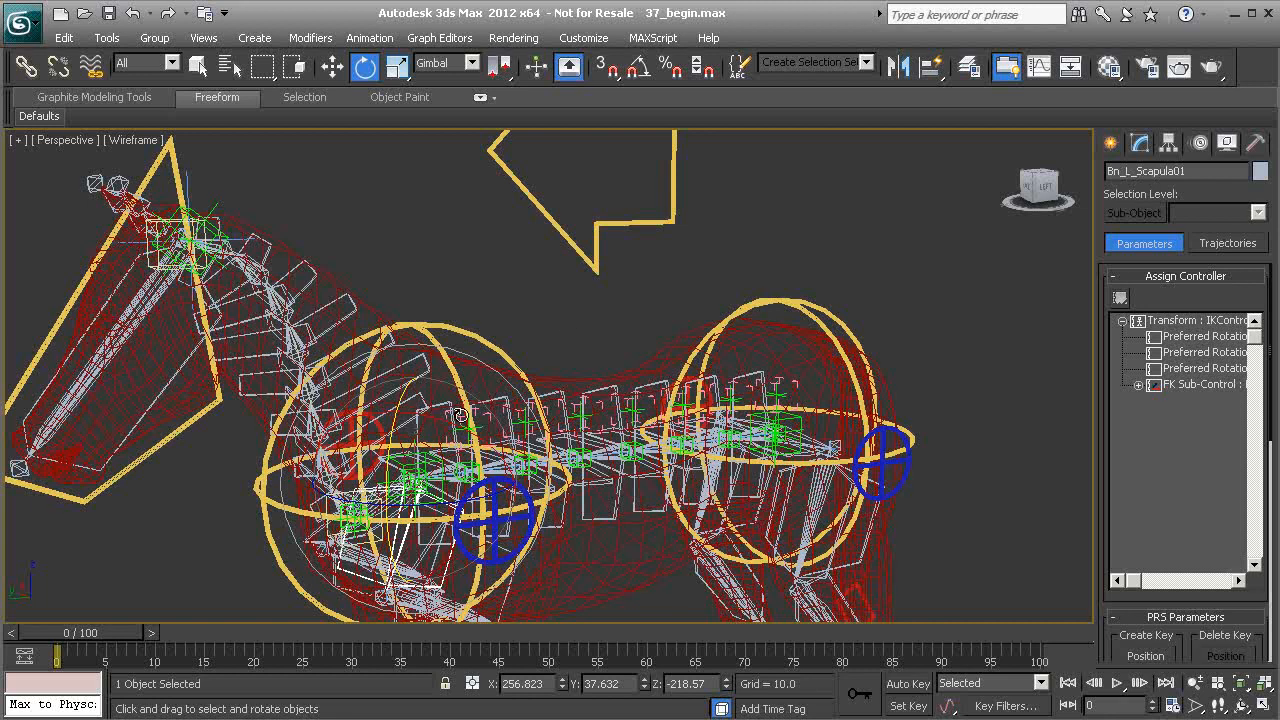
{"action": "middle_click_drag", "start_coordinate": [478, 490], "coordinate": [460, 367], "text": "alt"}
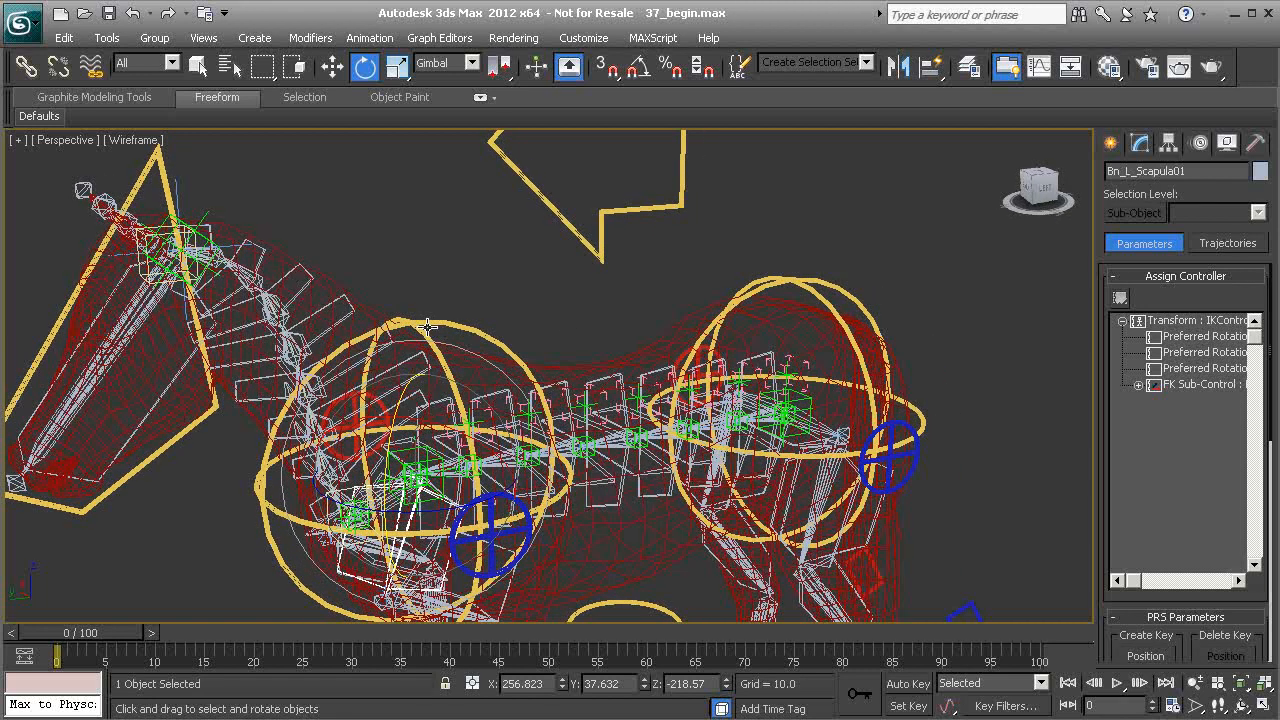
Select both circular shoulder controls plus the box helper at the thorax, and unlink them from their parents.
{"action": "left_click", "coordinate": [427, 326]}
{"action": "middle_click_drag", "start_coordinate": [438, 444], "coordinate": [521, 400], "text": "alt"}
{"action": "scroll", "coordinate": [453, 378], "scroll_direction": "up", "scroll_amount": 1}
{"action": "left_click", "coordinate": [618, 440]}
{"action": "middle_click_drag", "start_coordinate": [240, 398], "coordinate": [300, 400], "text": "alt"}
{"action": "left_click", "coordinate": [241, 377], "text": "ctrl"}
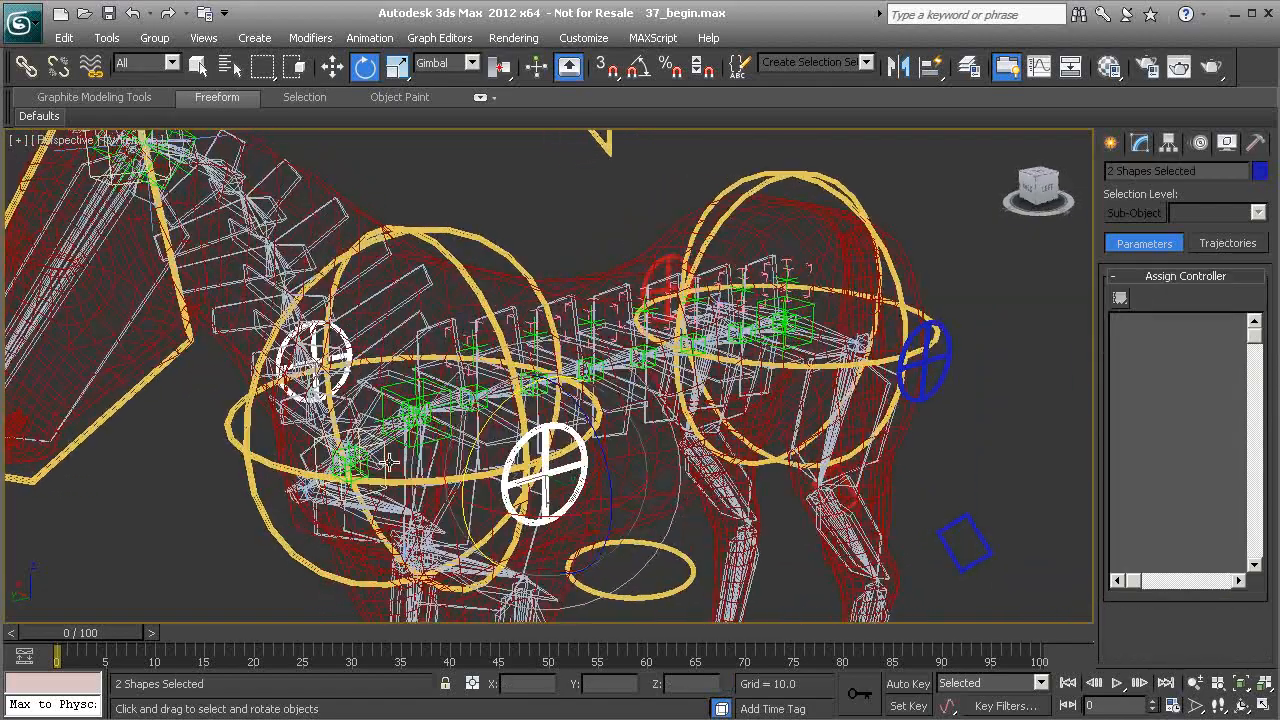
{"action": "scroll", "coordinate": [320, 405], "scroll_direction": "up", "scroll_amount": 3}
{"action": "left_click", "coordinate": [321, 388], "text": "ctrl"}
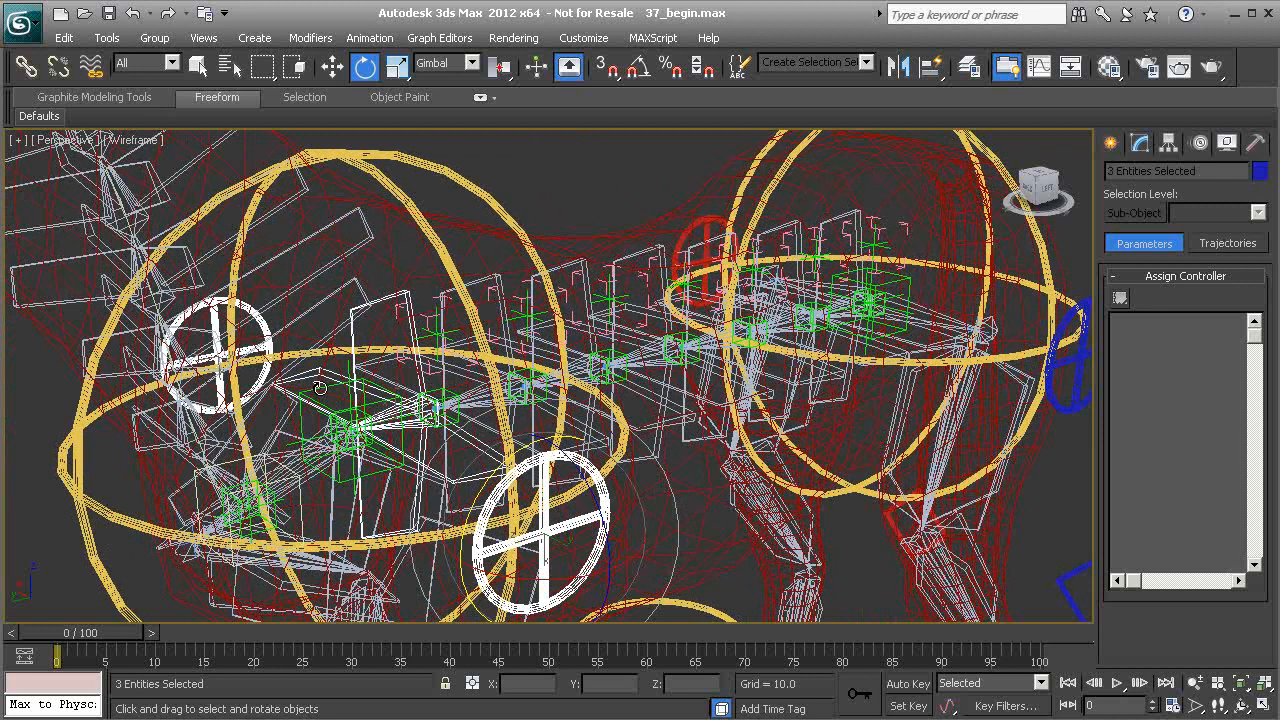
{"action": "left_click", "coordinate": [321, 388], "text": "ctrl"}
{"action": "left_click", "coordinate": [298, 415], "text": "ctrl"}
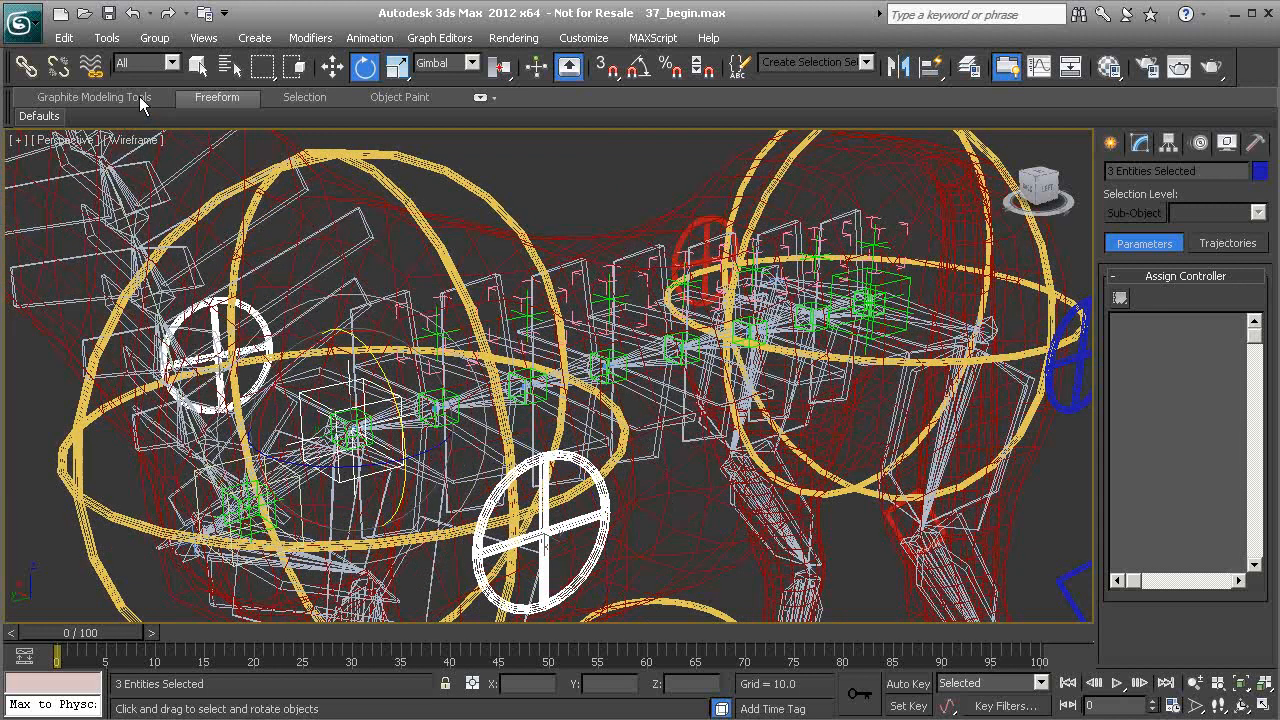
{"action": "left_click", "coordinate": [60, 71]}
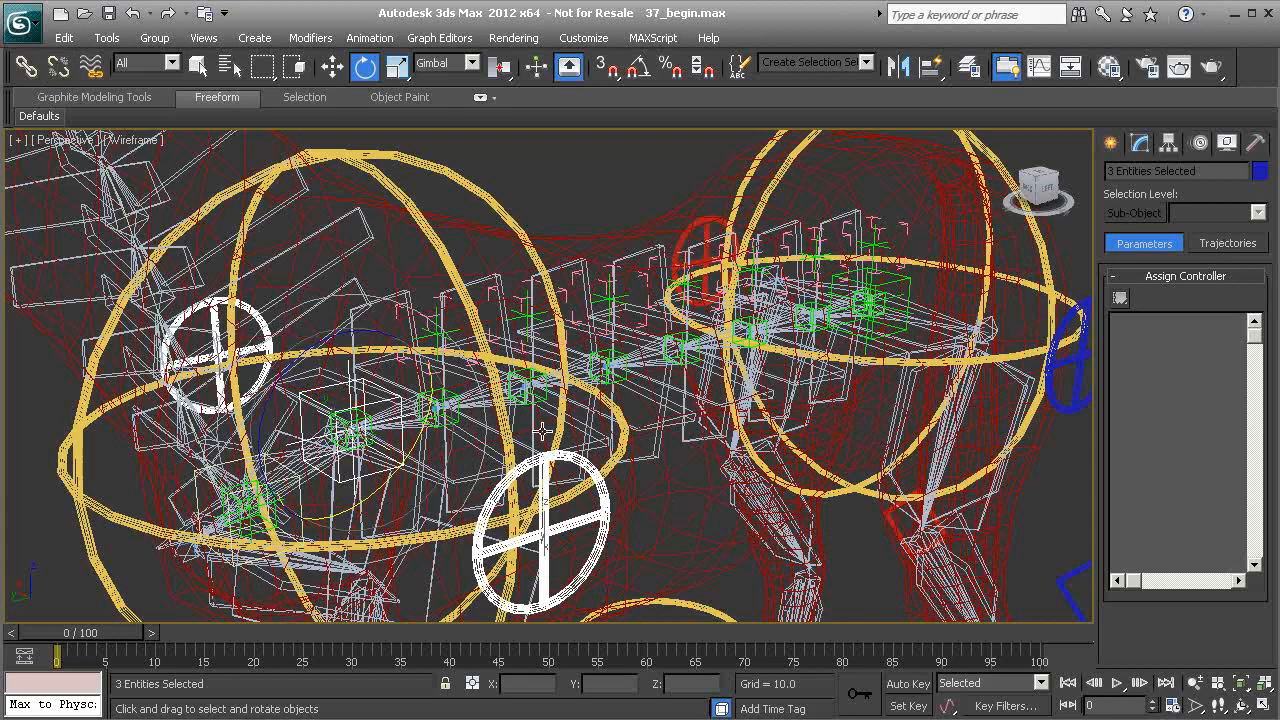
Select the Cs_Head01 control around the horse's head and unlink it from its parent.
{"action": "scroll", "coordinate": [470, 455], "scroll_direction": "down", "scroll_amount": 4}
{"action": "middle_click_drag", "start_coordinate": [470, 455], "coordinate": [340, 399], "text": "alt"}
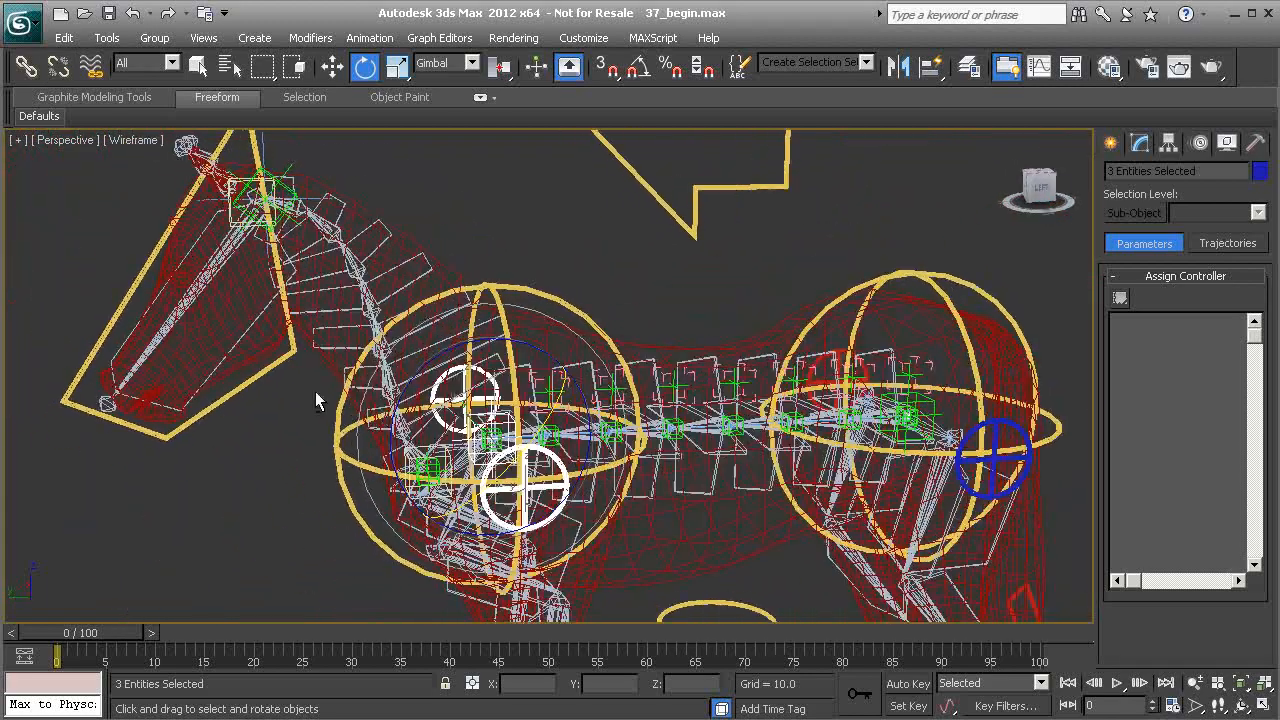
{"action": "left_click", "coordinate": [278, 369]}
{"action": "middle_click_drag", "start_coordinate": [278, 369], "coordinate": [410, 384], "text": "alt"}
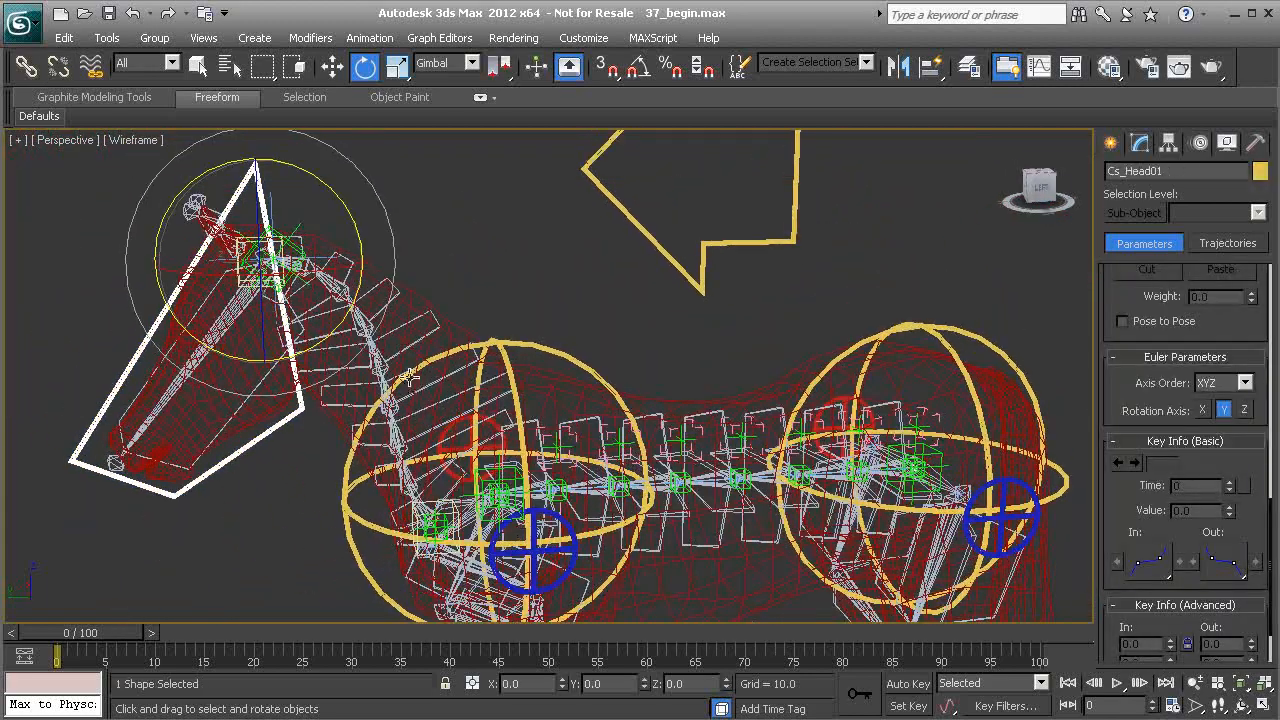
{"action": "left_click", "coordinate": [58, 68]}
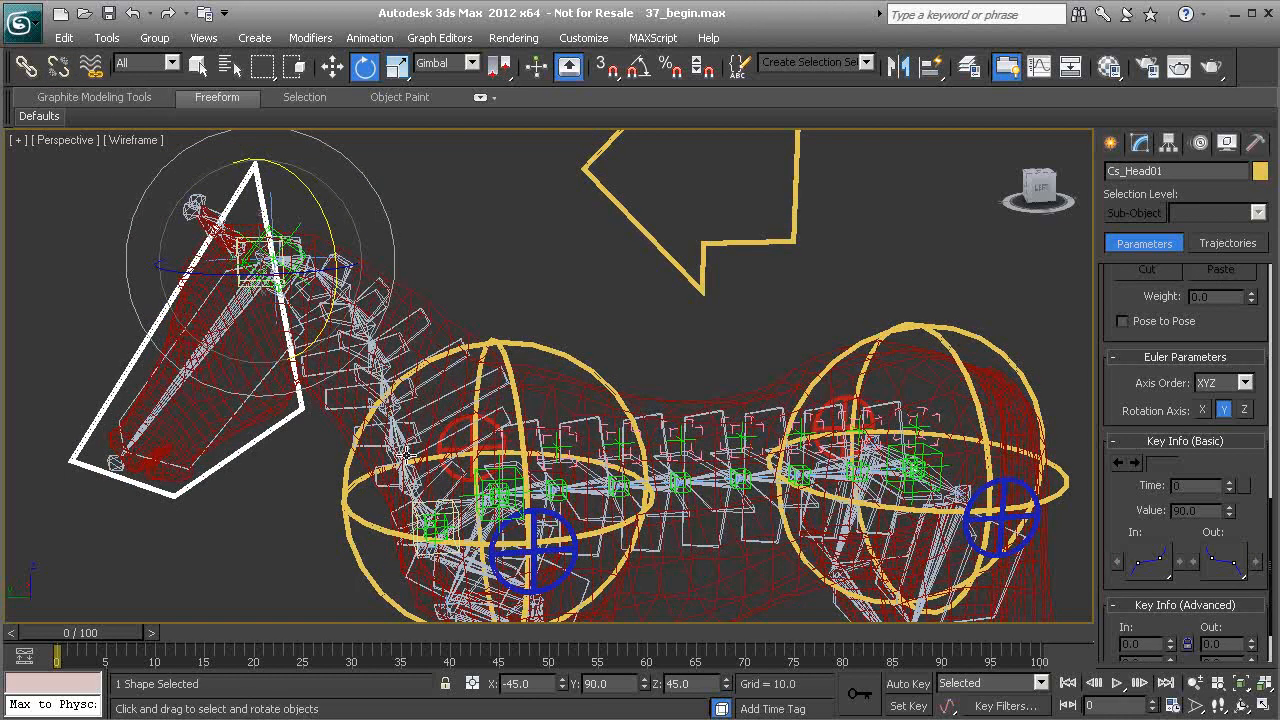
{"action": "mouse_move", "coordinate": [358, 315]}
{"action": "middle_mouse_down"}
{"action": "mouse_move", "coordinate": [366, 374]}
{"action": "mouse_move", "coordinate": [352, 322]}
{"action": "middle_mouse_up"}
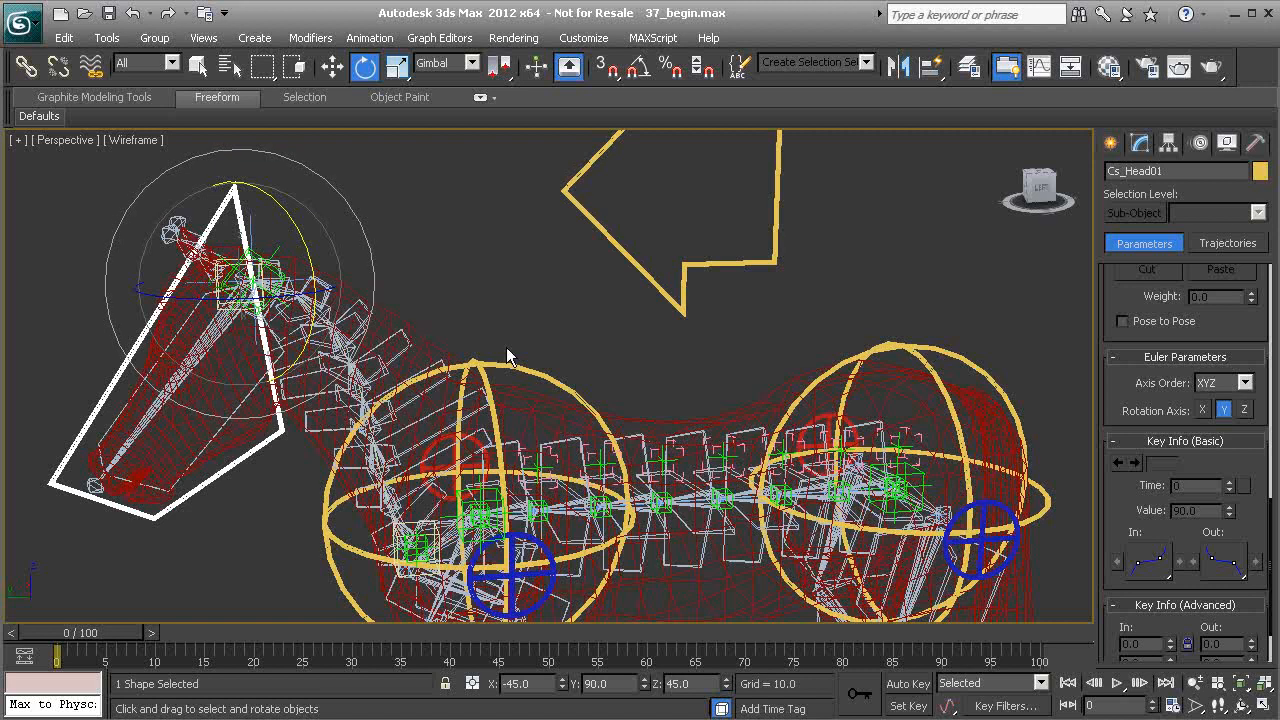
Select the SpIK_Neck01 helper at the top of the neck and examine its twist and display parameters.
{"action": "scroll", "coordinate": [440, 365], "scroll_direction": "up", "scroll_amount": 1}
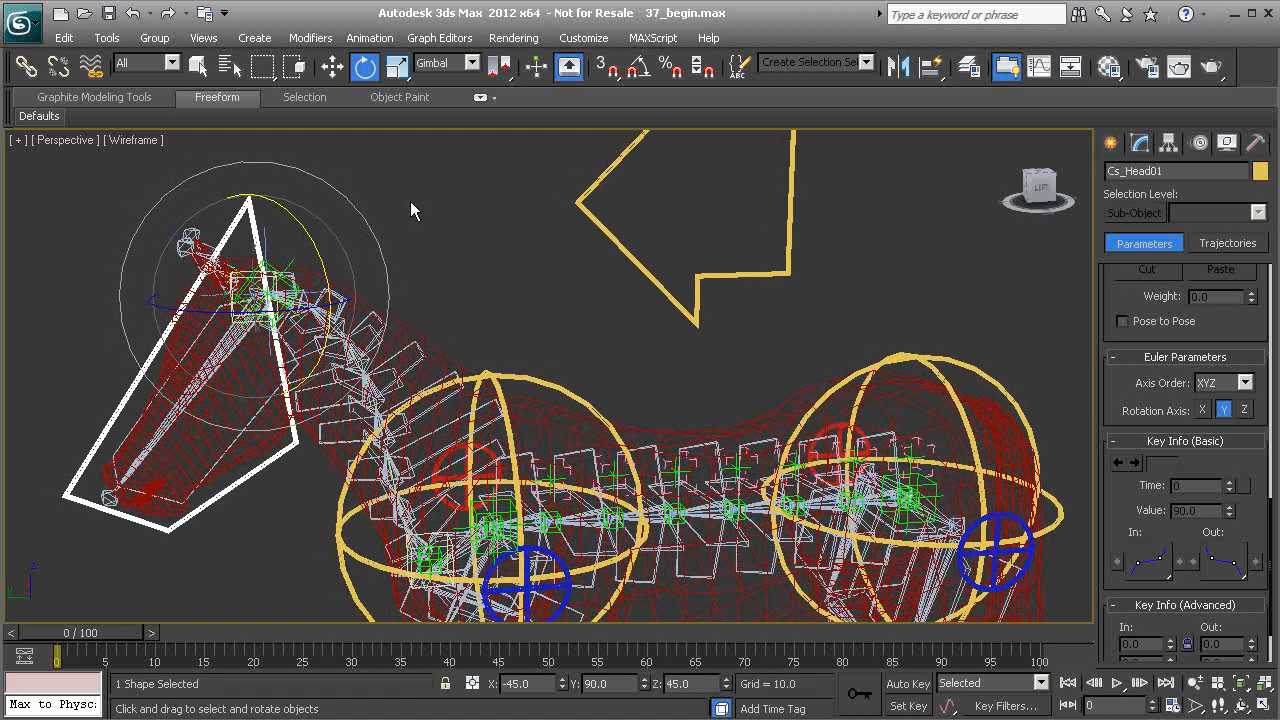
{"action": "left_click", "coordinate": [274, 228]}
{"action": "left_click", "coordinate": [267, 230]}
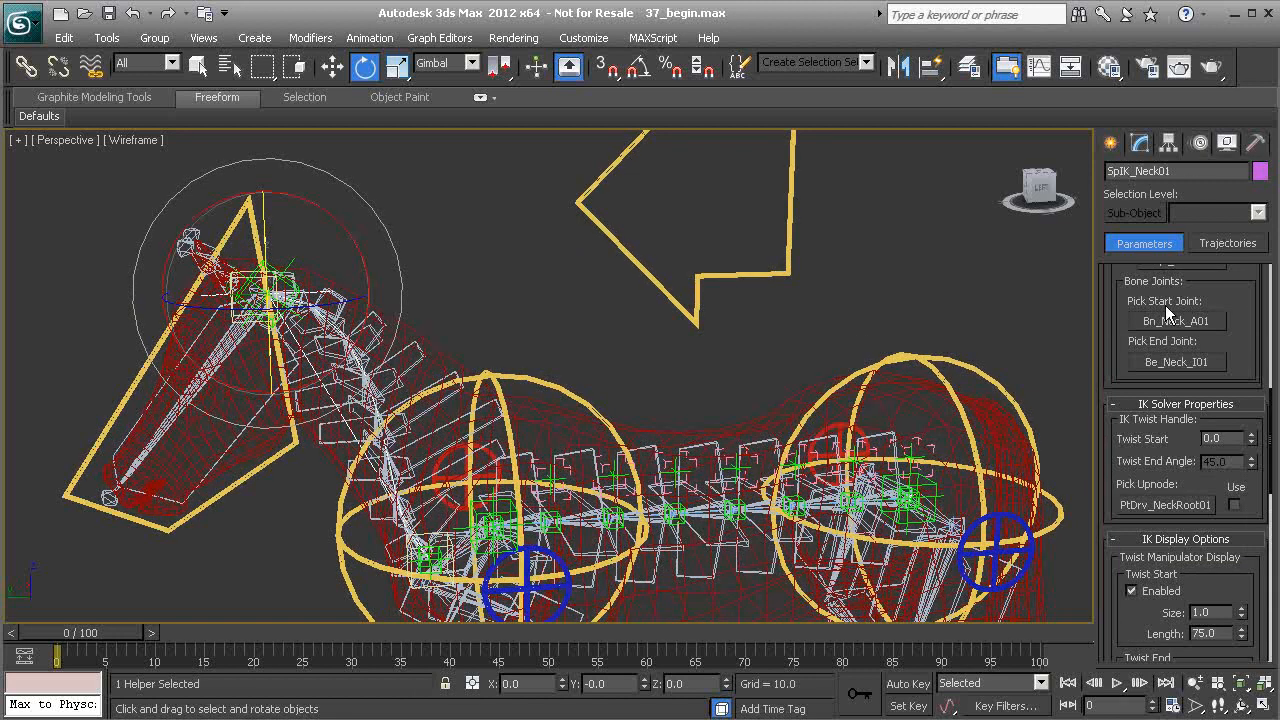
{"action": "scroll", "coordinate": [1112, 466], "scroll_direction": "down", "scroll_amount": 5}
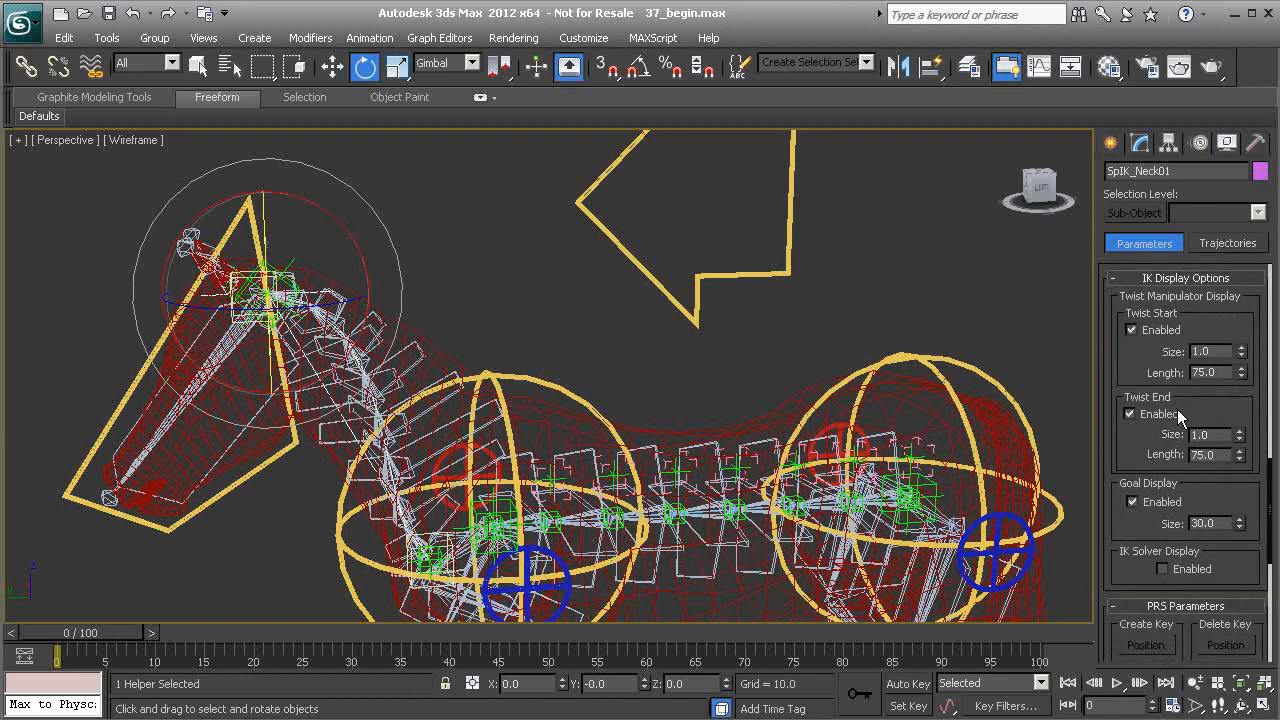
{"action": "scroll", "coordinate": [1123, 363], "scroll_direction": "up", "scroll_amount": 5}
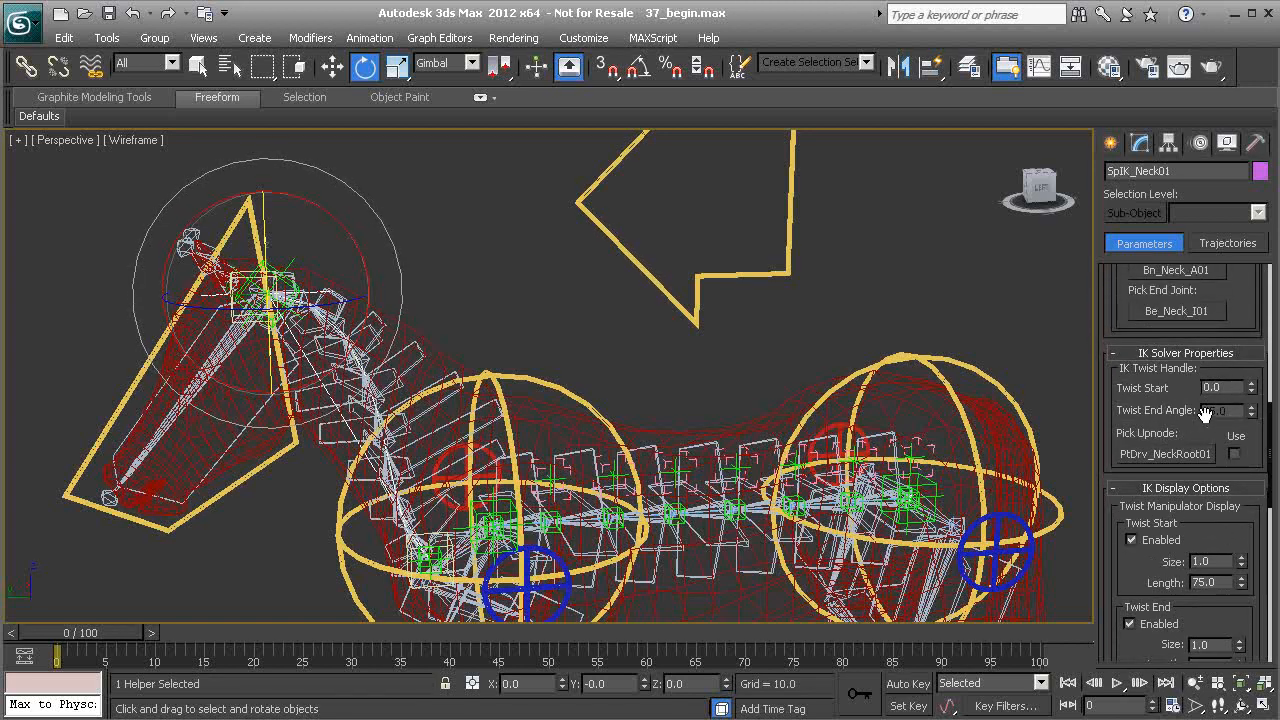
{"action": "middle_click_drag", "start_coordinate": [382, 318], "coordinate": [441, 388], "text": "alt"}
{"action": "scroll", "coordinate": [430, 378], "scroll_direction": "up", "scroll_amount": 3}
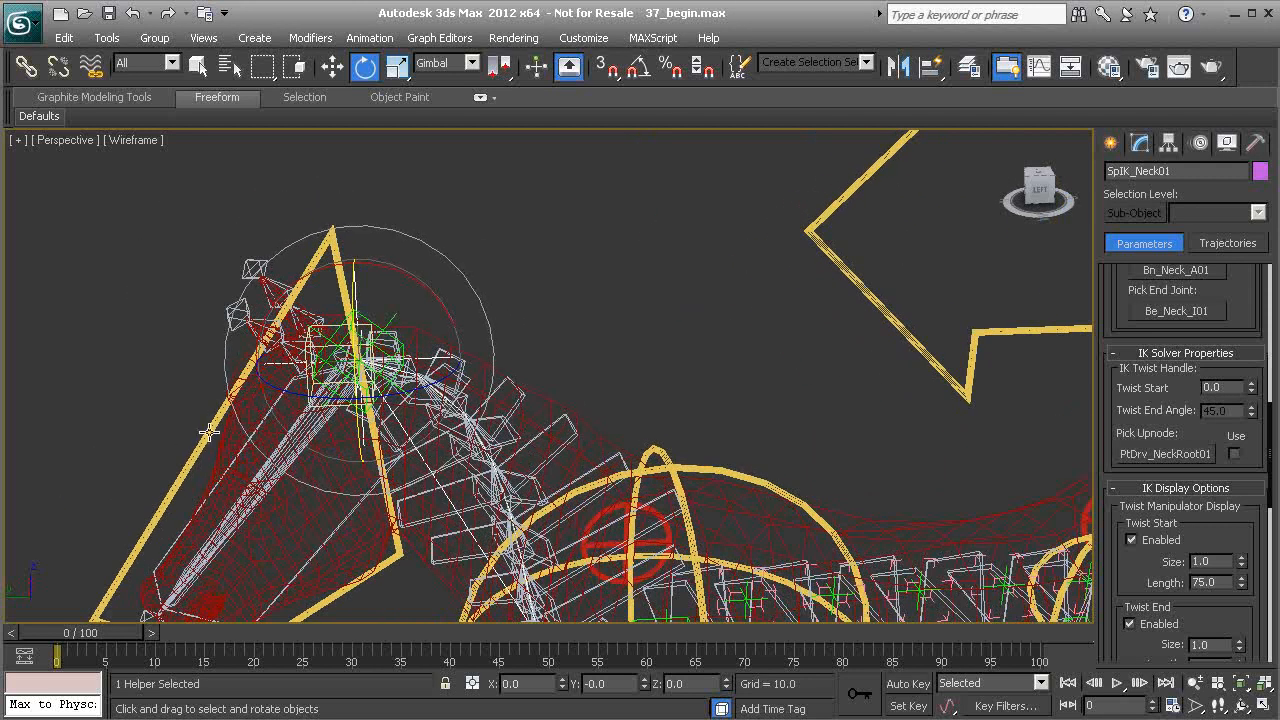
{"action": "middle_click_drag", "start_coordinate": [236, 438], "coordinate": [248, 392], "text": "alt"}
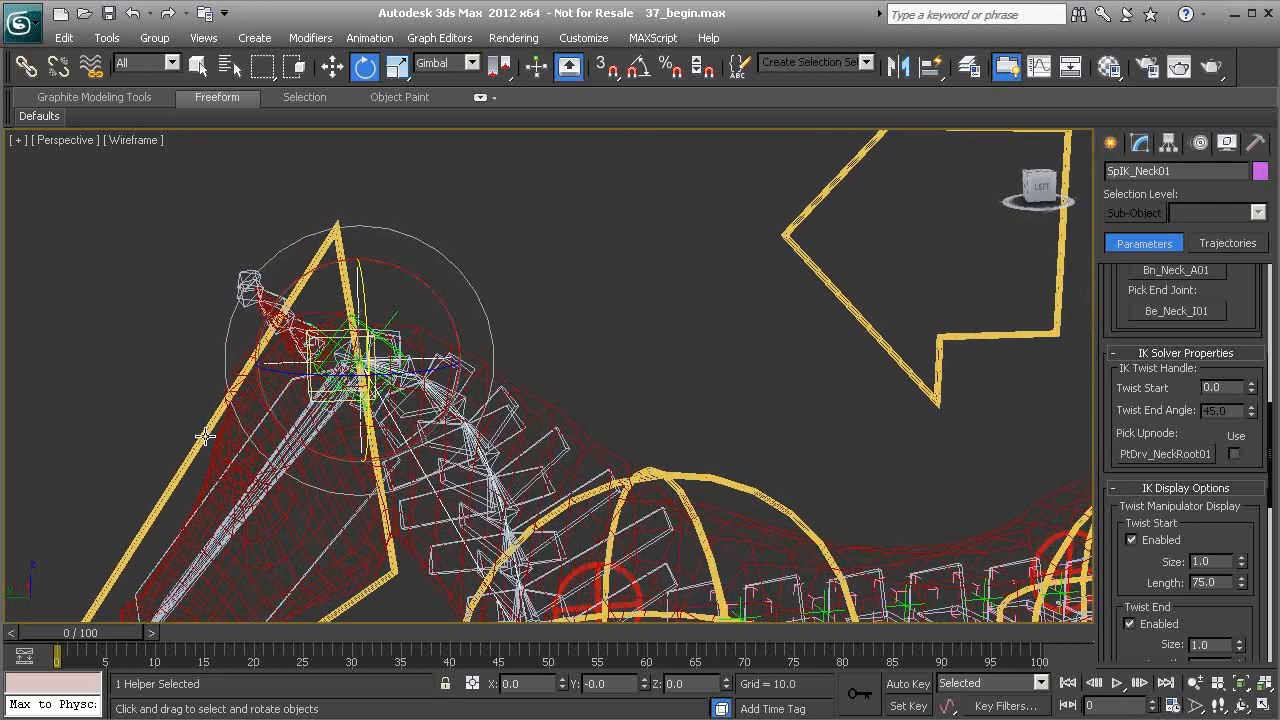
Select the PtDrv_Head01 helper at the head joint and unlink it from its parent.
{"action": "left_click", "coordinate": [204, 437]}
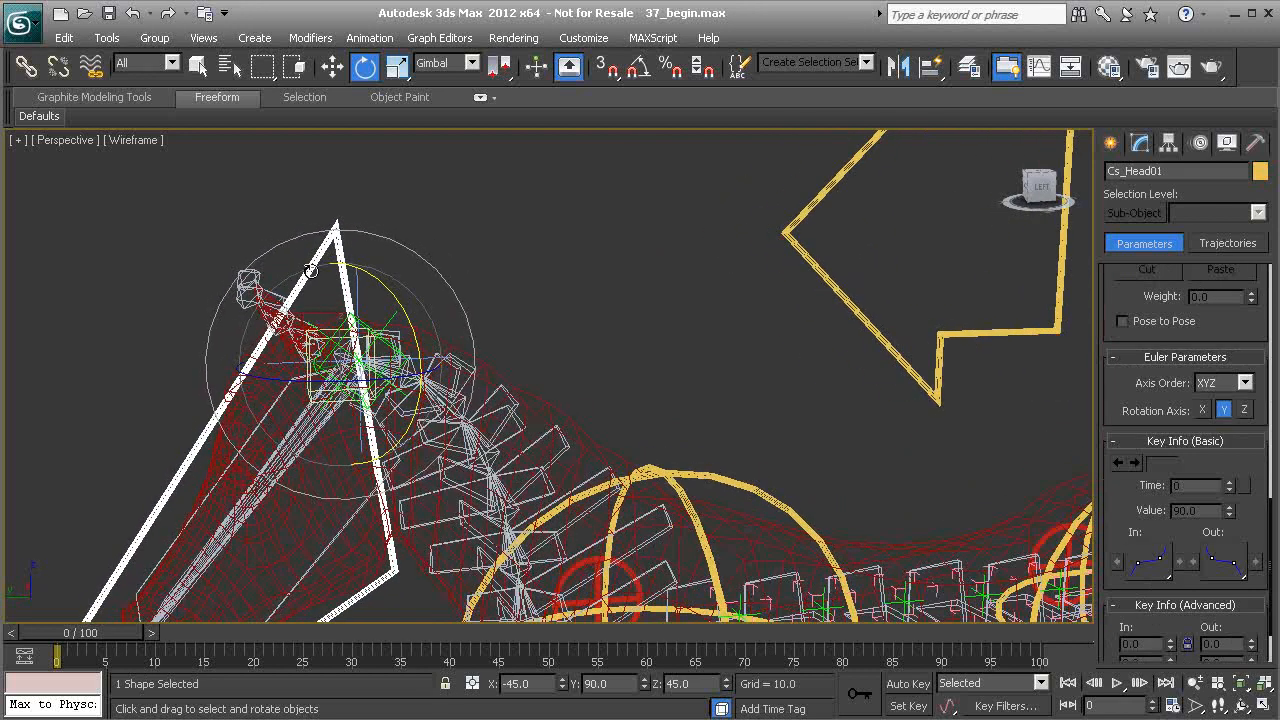
{"action": "scroll", "coordinate": [345, 335], "scroll_direction": "up", "scroll_amount": 5}
{"action": "middle_click_drag", "start_coordinate": [356, 290], "coordinate": [328, 326], "text": "alt"}
{"action": "middle_click_drag", "start_coordinate": [452, 327], "coordinate": [354, 306], "text": "alt"}
{"action": "left_click", "coordinate": [480, 333]}
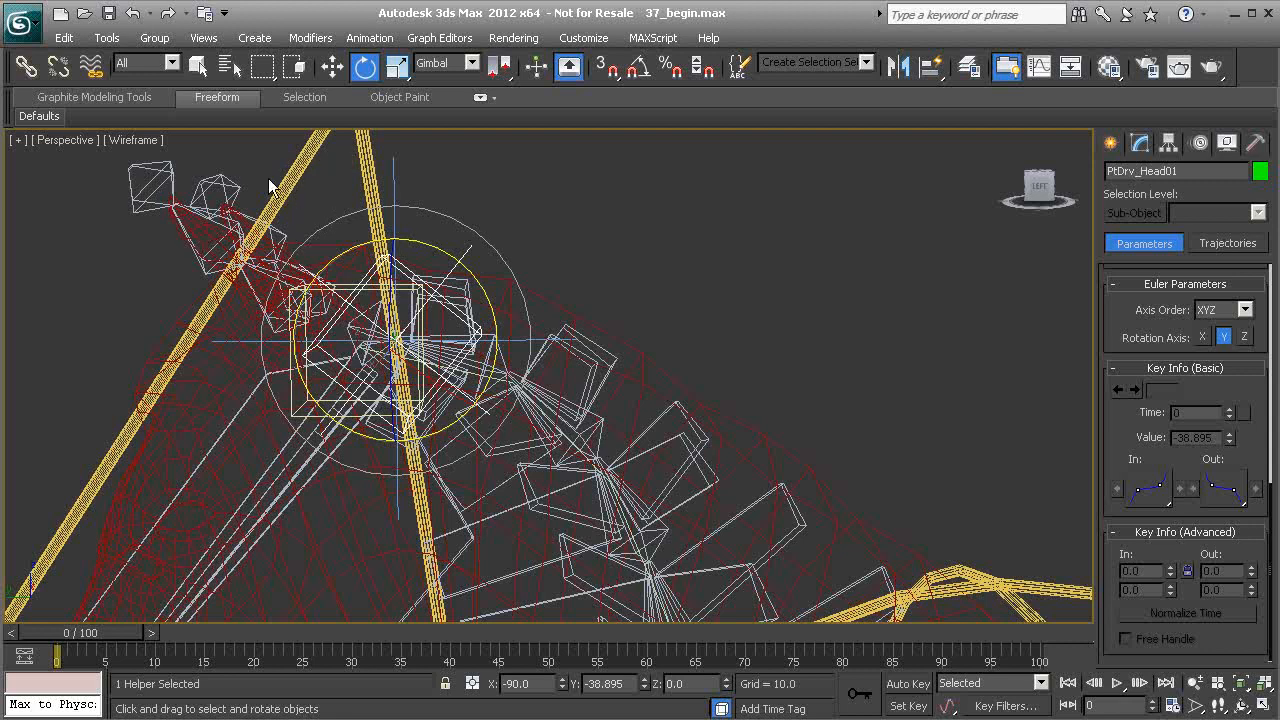
{"action": "left_click", "coordinate": [60, 67]}
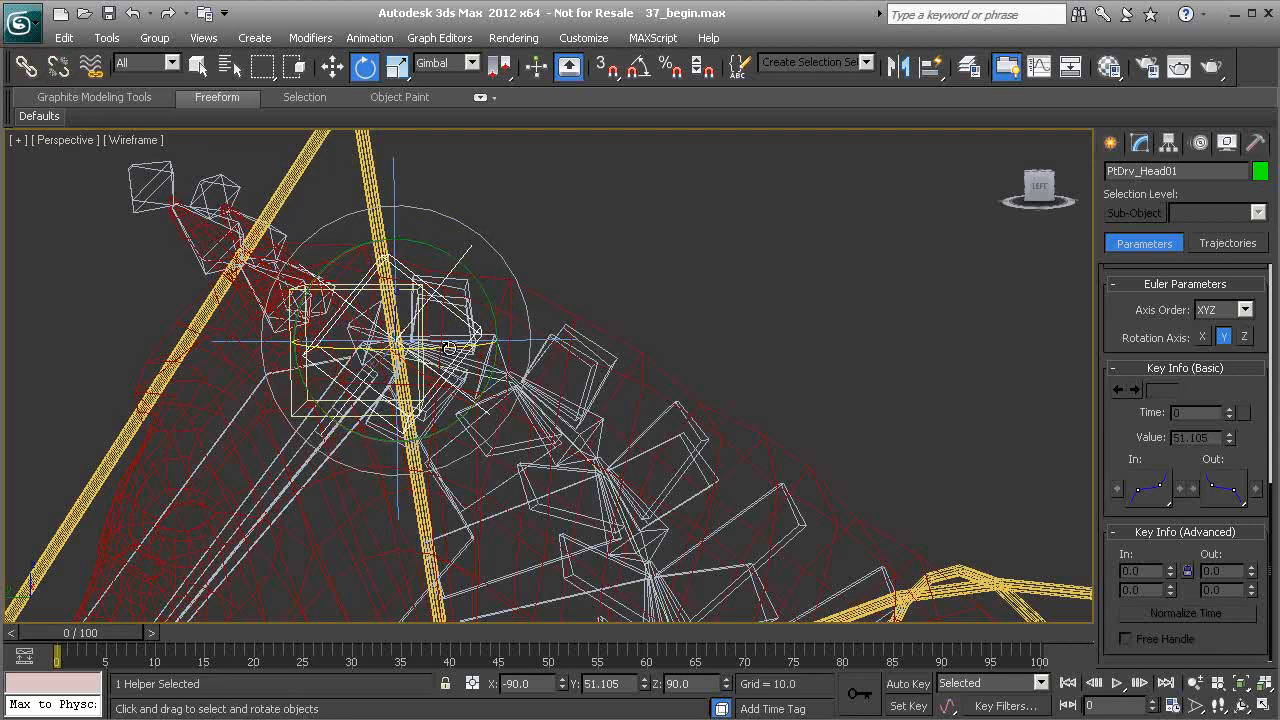
Select the Cs_Head01 control and test-rotate it to examine how the head and neck respond.
{"action": "scroll", "coordinate": [438, 267], "scroll_direction": "down", "scroll_amount": 5}
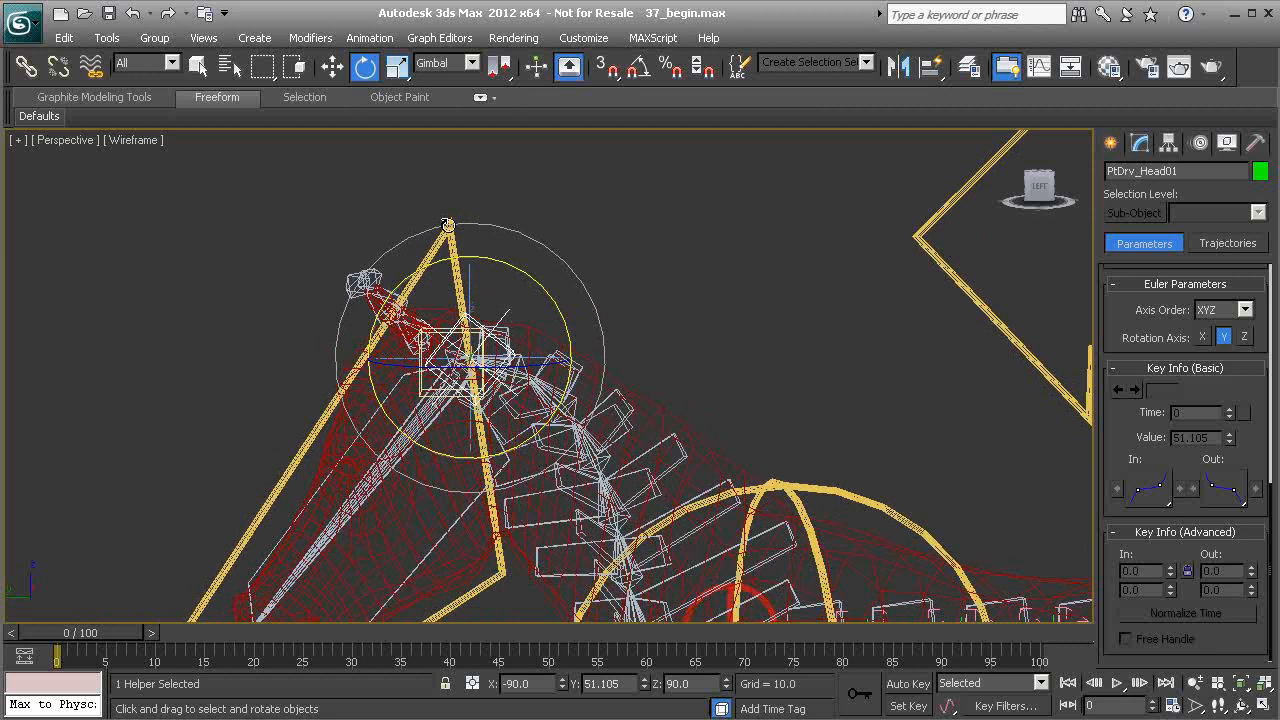
{"action": "left_click", "coordinate": [448, 225]}
{"action": "left_click_drag", "start_coordinate": [481, 313], "coordinate": [475, 275]}
{"action": "right_click", "coordinate": [475, 275]}
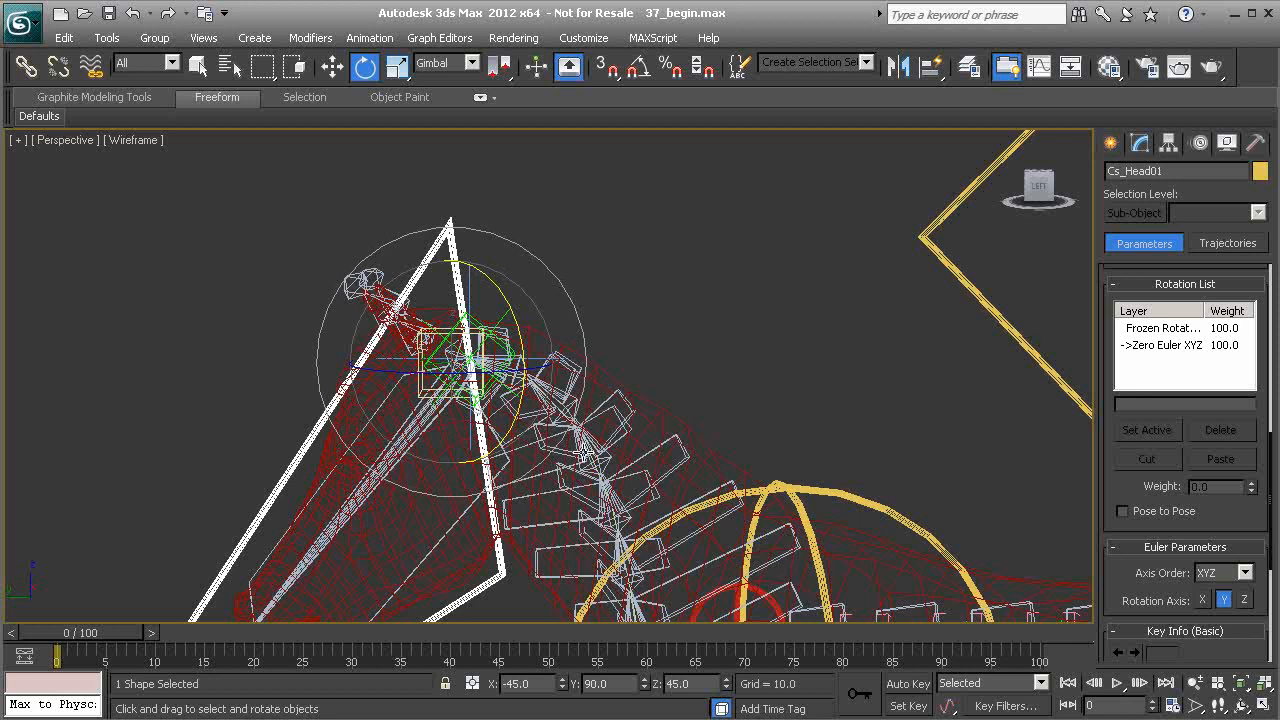
{"action": "middle_click_drag", "start_coordinate": [589, 448], "coordinate": [551, 406]}
{"action": "middle_click_drag", "start_coordinate": [413, 257], "coordinate": [438, 294]}
{"action": "scroll", "coordinate": [438, 293], "scroll_direction": "up", "scroll_amount": 3}
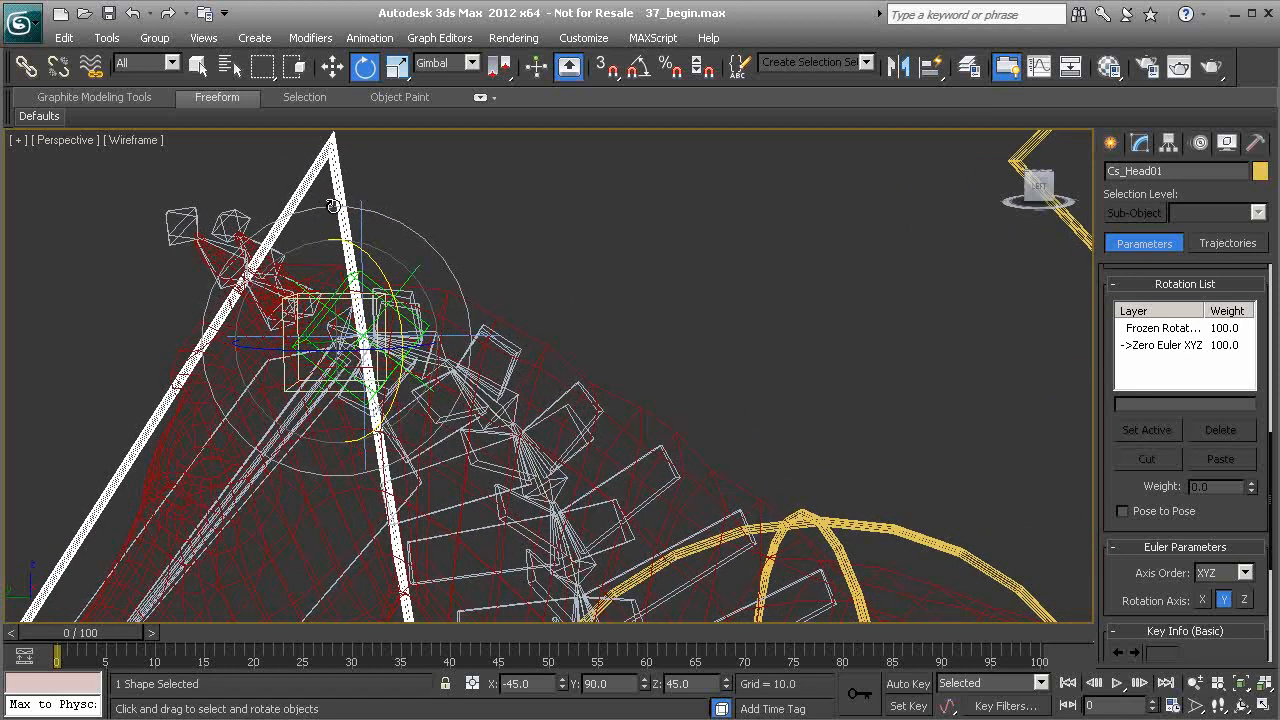
{"action": "middle_click_drag", "start_coordinate": [392, 249], "coordinate": [438, 259]}
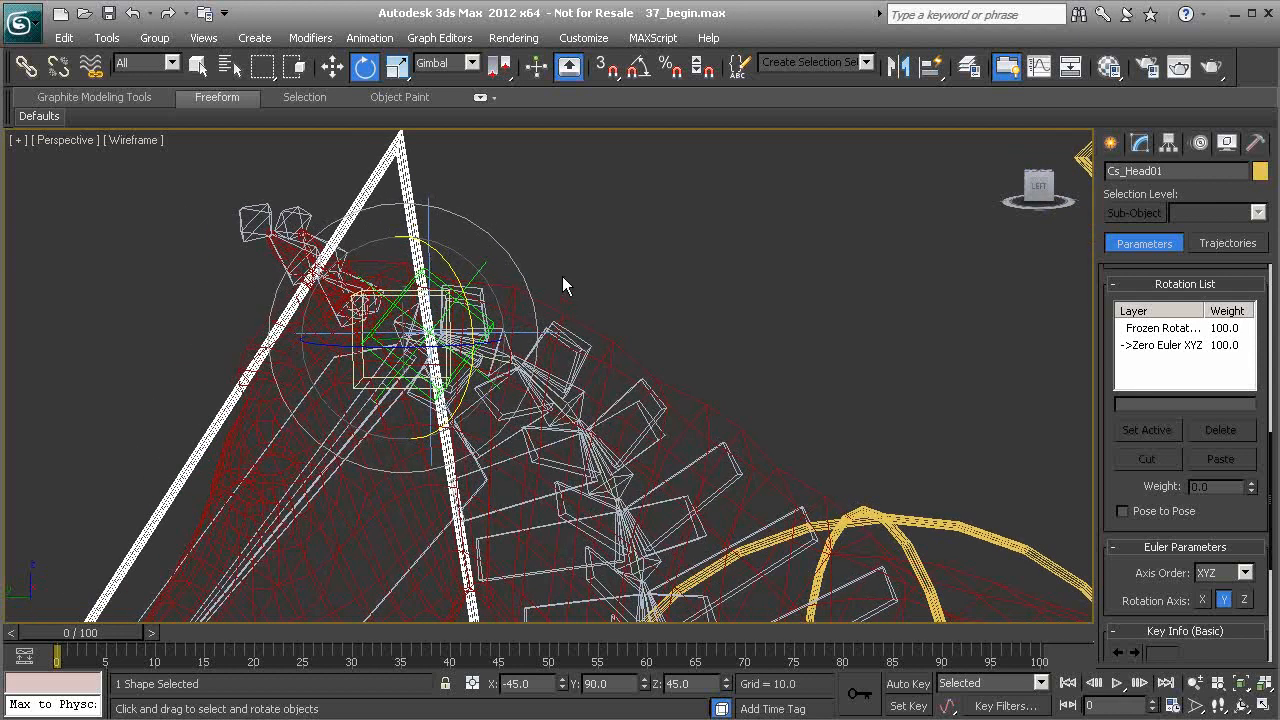
Open Parameter Wiring for Cs_Head01 and pick the Z Rotation track of its Zero Euler XYZ controller.
{"action": "left_click", "coordinate": [369, 37]}
{"action": "mouse_move", "coordinate": [441, 307]}
{"action": "left_click", "coordinate": [620, 322]}
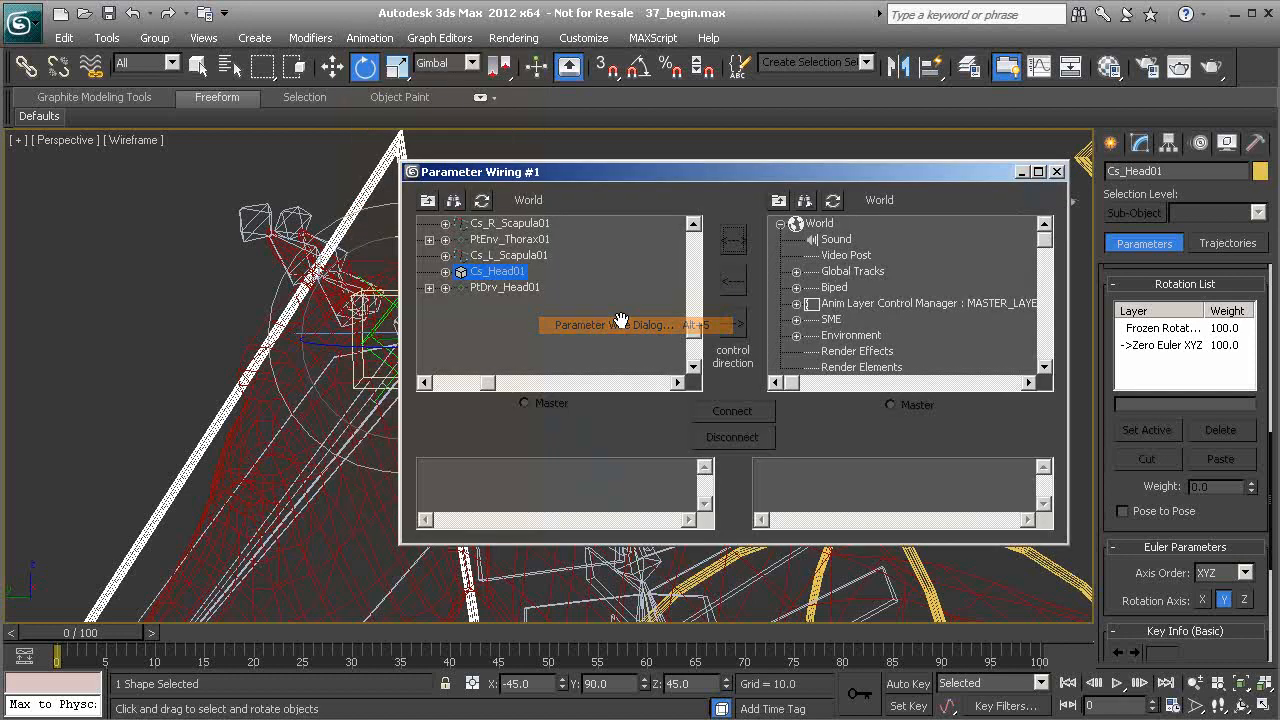
{"action": "left_click", "coordinate": [445, 272]}
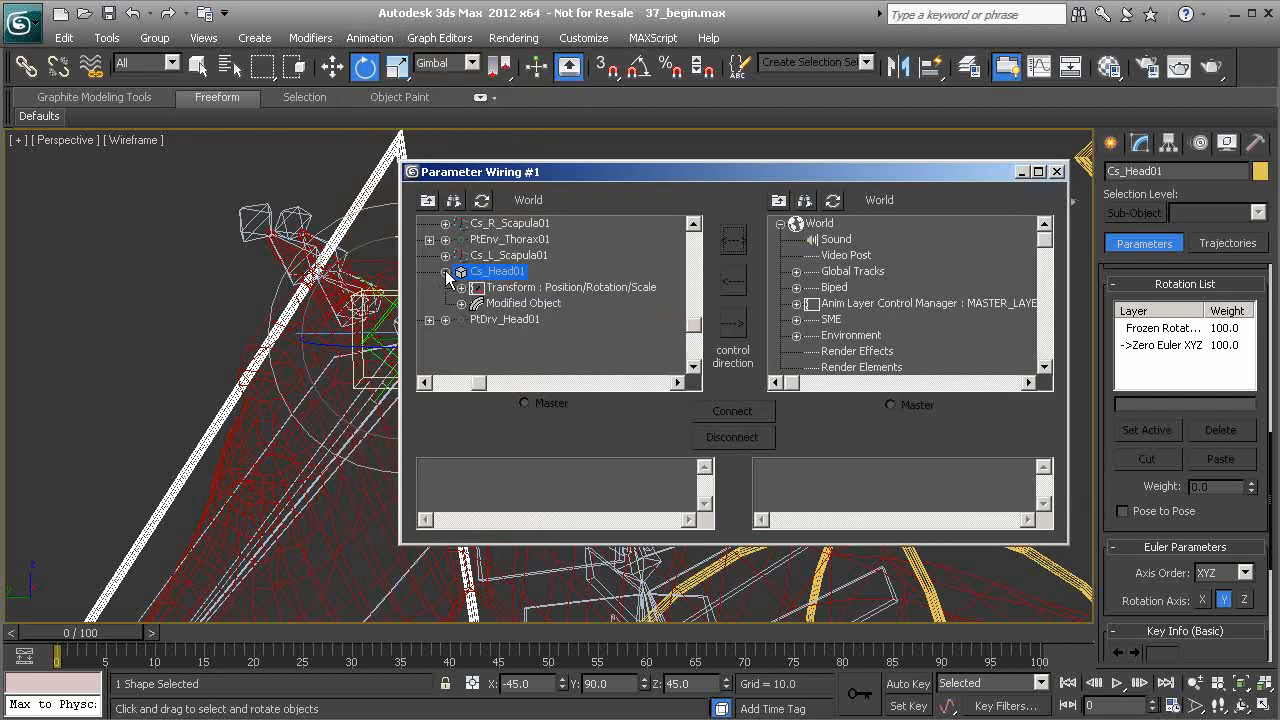
{"action": "left_click_drag", "start_coordinate": [601, 171], "coordinate": [693, 129]}
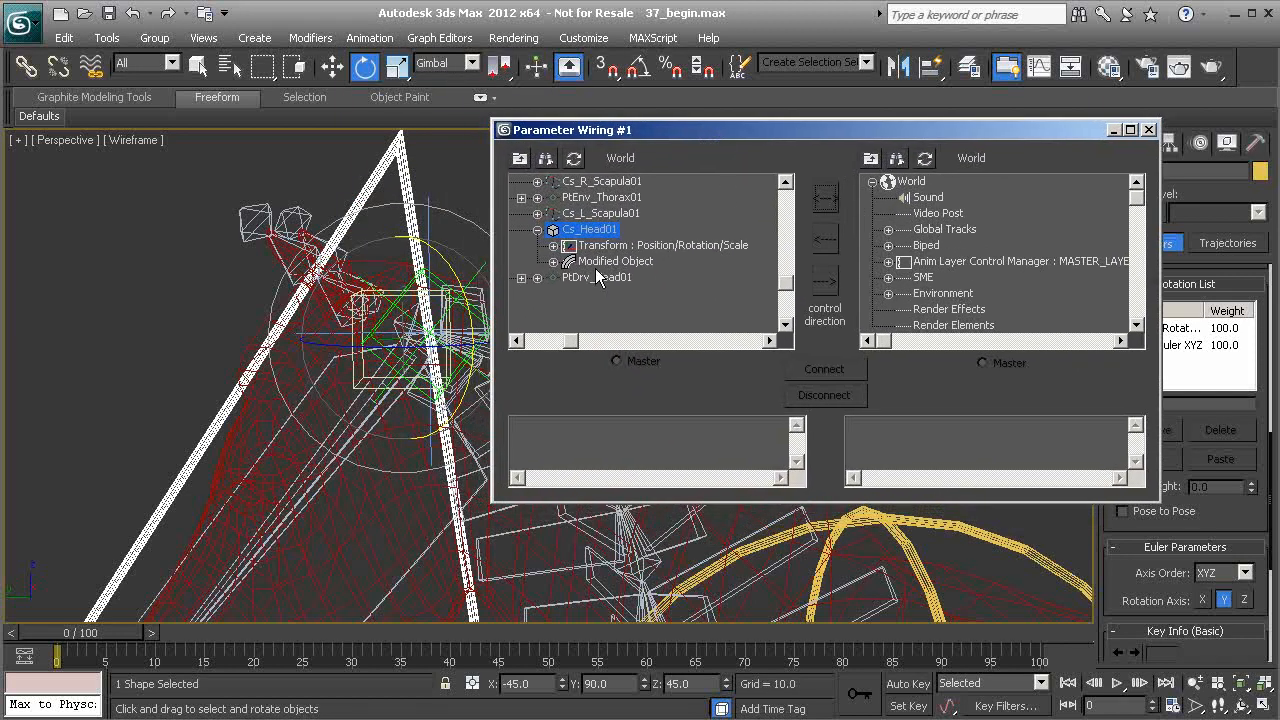
{"action": "left_click", "coordinate": [553, 246]}
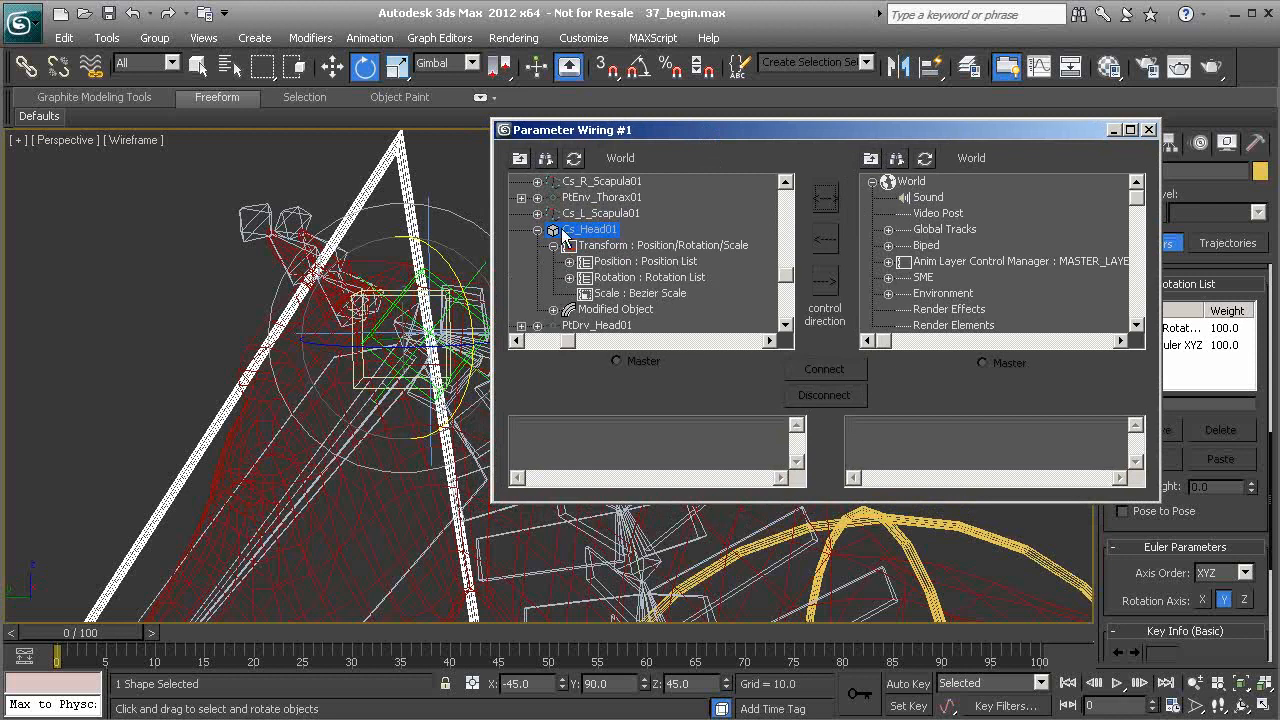
{"action": "left_click", "coordinate": [570, 279]}
{"action": "left_click", "coordinate": [585, 310]}
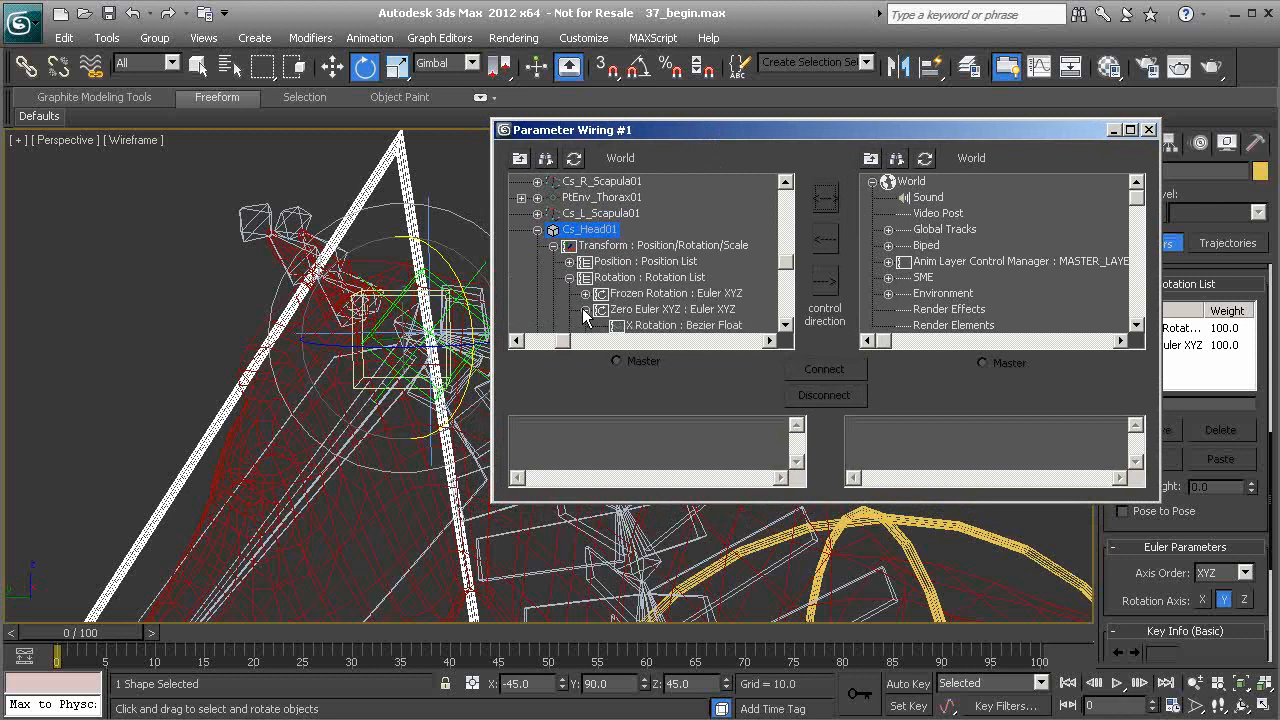
{"action": "left_click_drag", "start_coordinate": [790, 262], "coordinate": [790, 283]}
{"action": "left_click", "coordinate": [688, 229]}
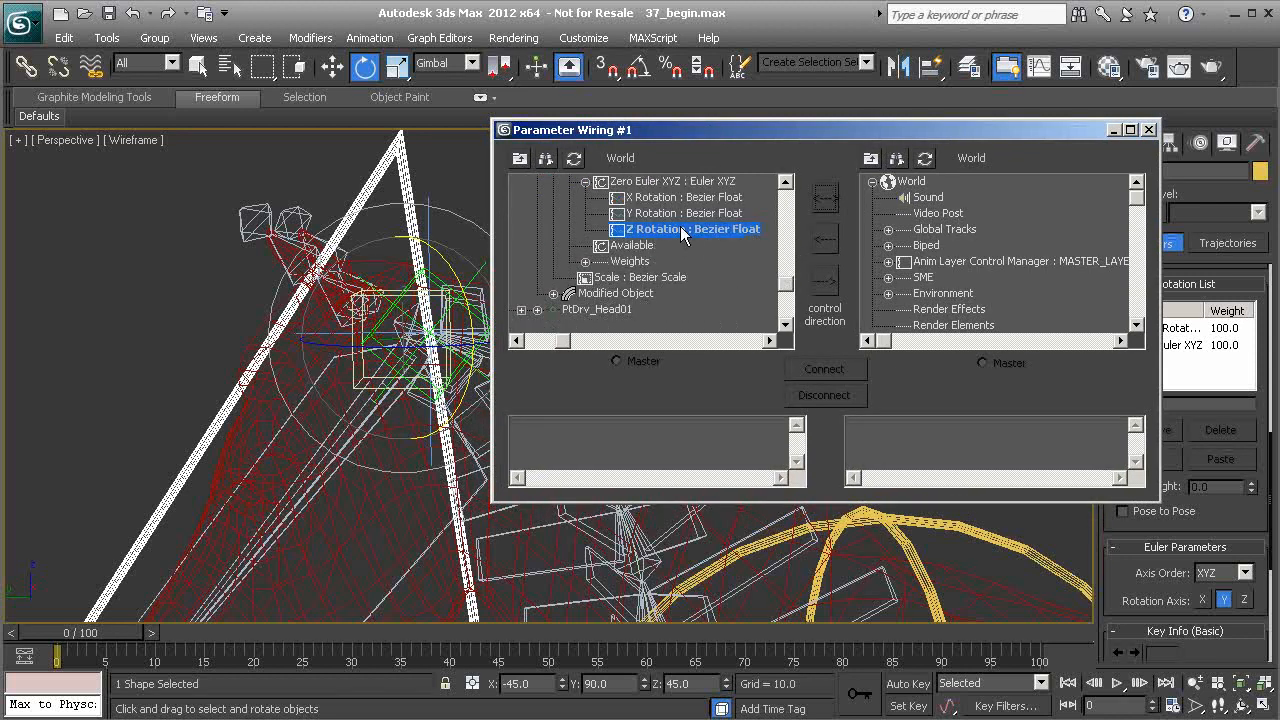
Load SpIK_Neck01 on the other side of the wiring, pick its Twist End Angle and disconnect it from the head's Z Rotation.
{"action": "middle_click_drag", "start_coordinate": [302, 332], "coordinate": [251, 339]}
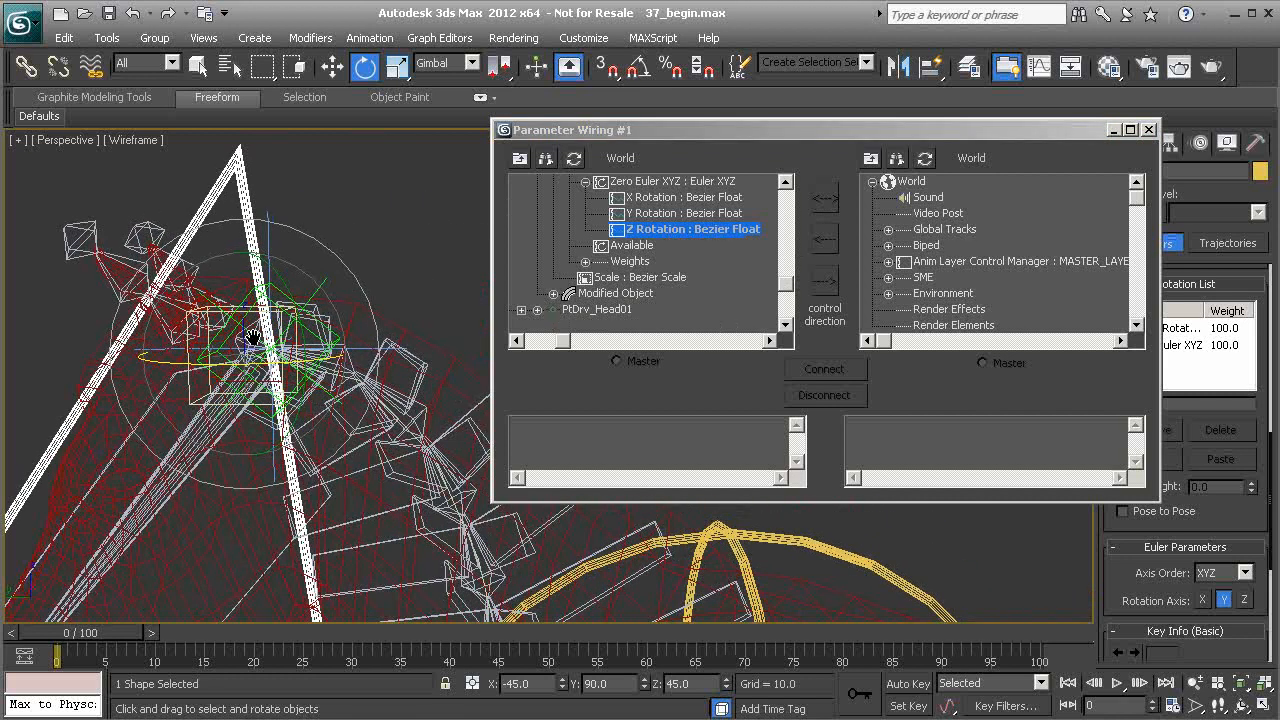
{"action": "left_click", "coordinate": [268, 221]}
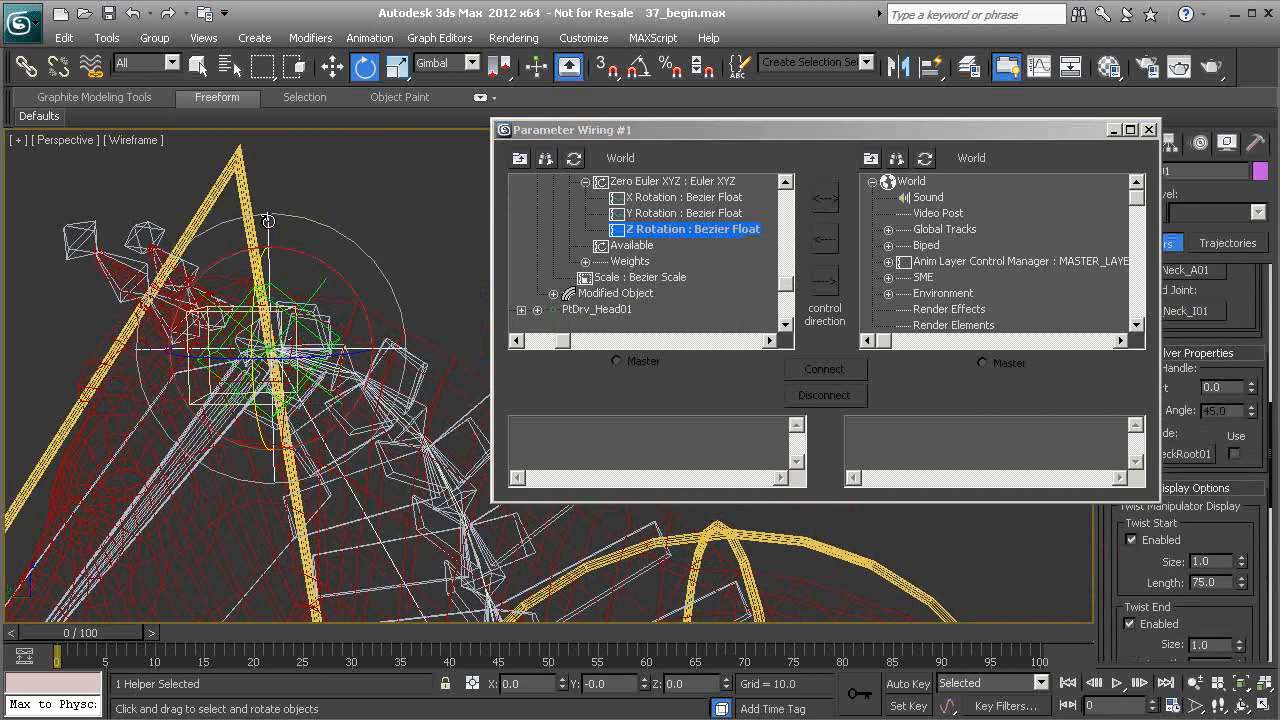
{"action": "left_click", "coordinate": [929, 162]}
{"action": "left_click", "coordinate": [887, 198]}
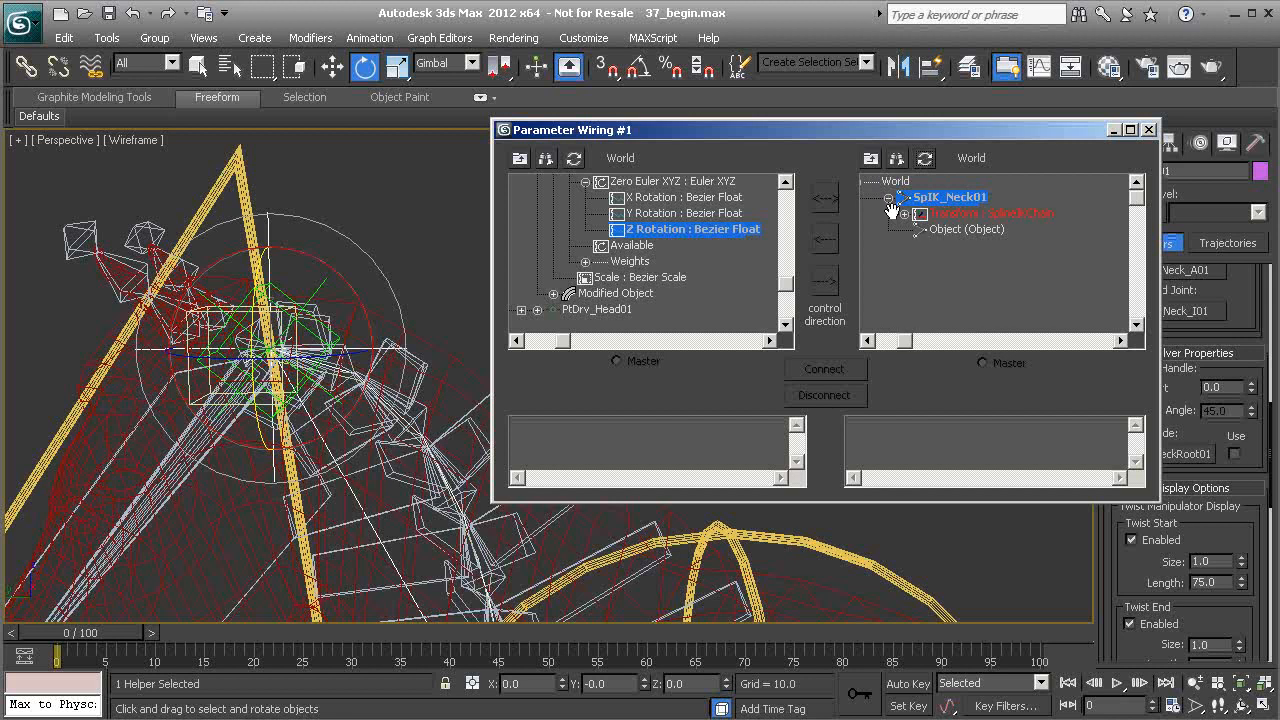
{"action": "left_click", "coordinate": [904, 213]}
{"action": "left_click", "coordinate": [987, 245]}
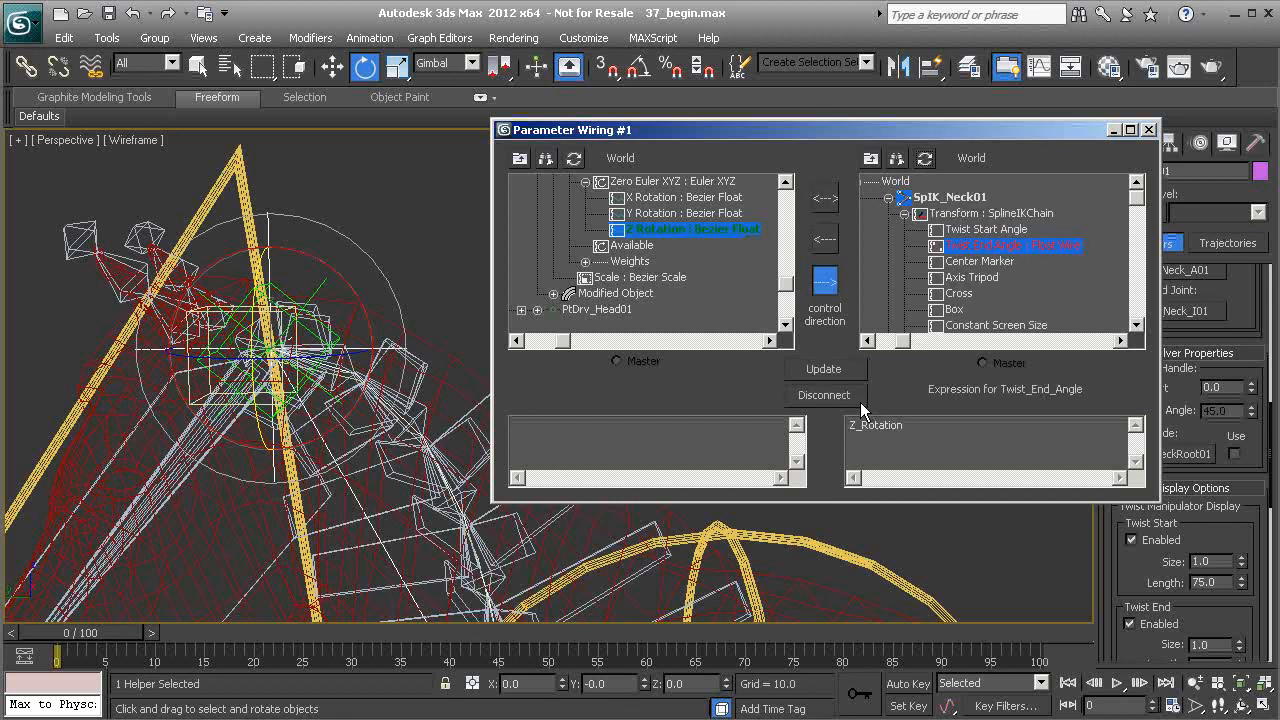
{"action": "left_click", "coordinate": [824, 395]}
Select Cs_Head01, close the wiring dialog and test-rotate the control before switching to the Move tool.
{"action": "middle_click_drag", "start_coordinate": [353, 270], "coordinate": [356, 223]}
{"action": "middle_click_drag", "start_coordinate": [279, 204], "coordinate": [284, 204], "text": "alt"}
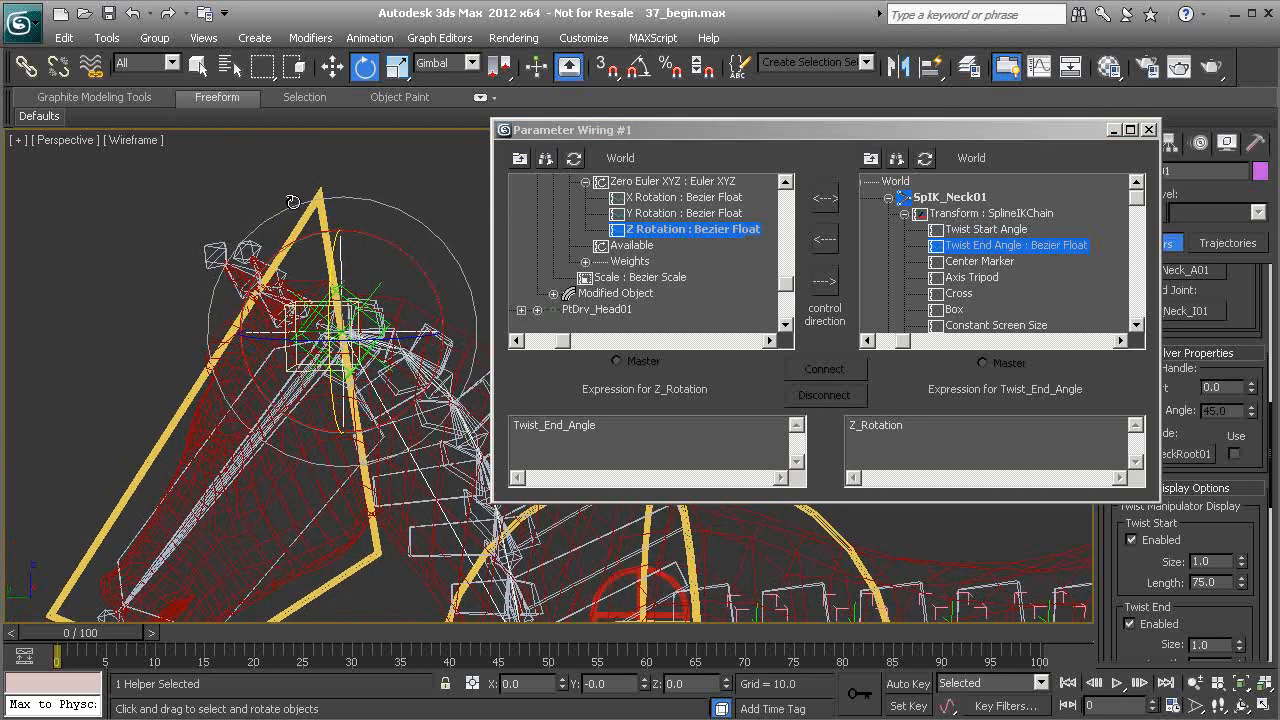
{"action": "left_click", "coordinate": [313, 208]}
{"action": "middle_click_drag", "start_coordinate": [414, 368], "coordinate": [306, 316]}
{"action": "scroll", "coordinate": [306, 316], "scroll_direction": "down", "scroll_amount": 2}
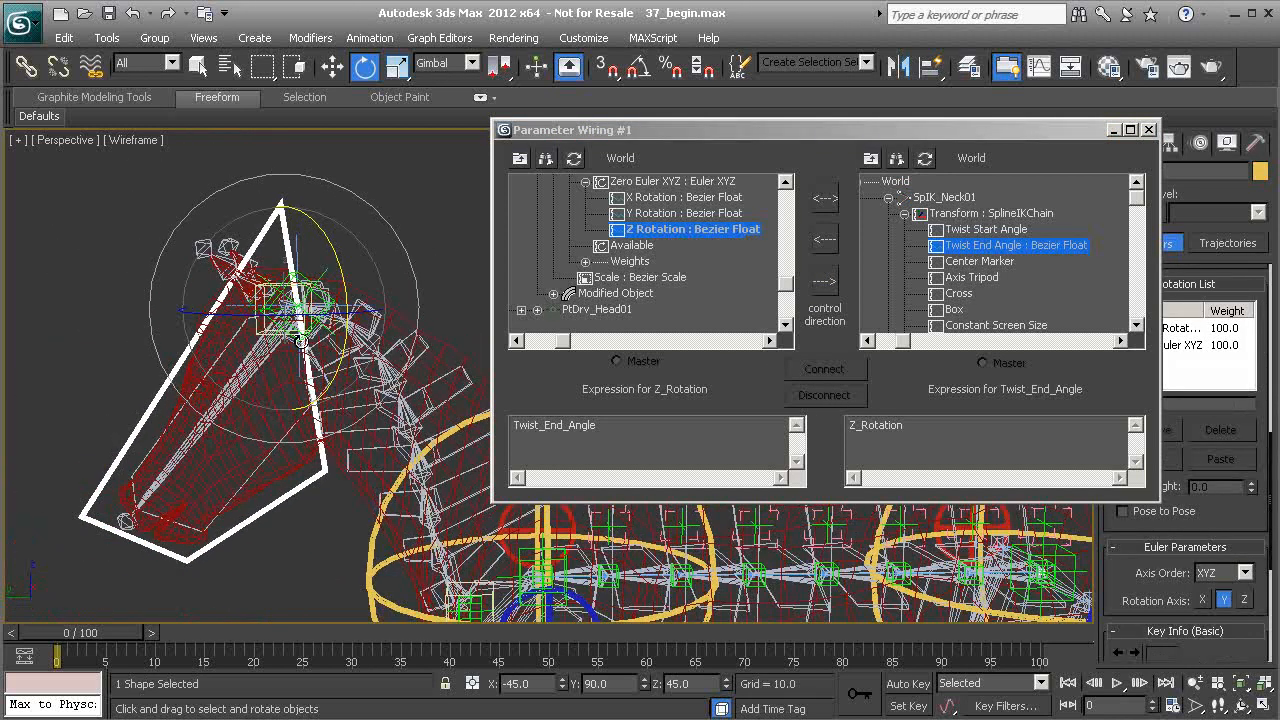
{"action": "left_click", "coordinate": [1150, 130]}
{"action": "middle_click_drag", "start_coordinate": [467, 330], "coordinate": [493, 338]}
{"action": "mouse_move", "coordinate": [364, 264]}
{"action": "left_mouse_down"}
{"action": "mouse_move", "coordinate": [312, 316]}
{"action": "mouse_move", "coordinate": [350, 278]}
{"action": "left_mouse_up"}
{"action": "right_click", "coordinate": [350, 278]}
{"action": "key", "text": "w"}
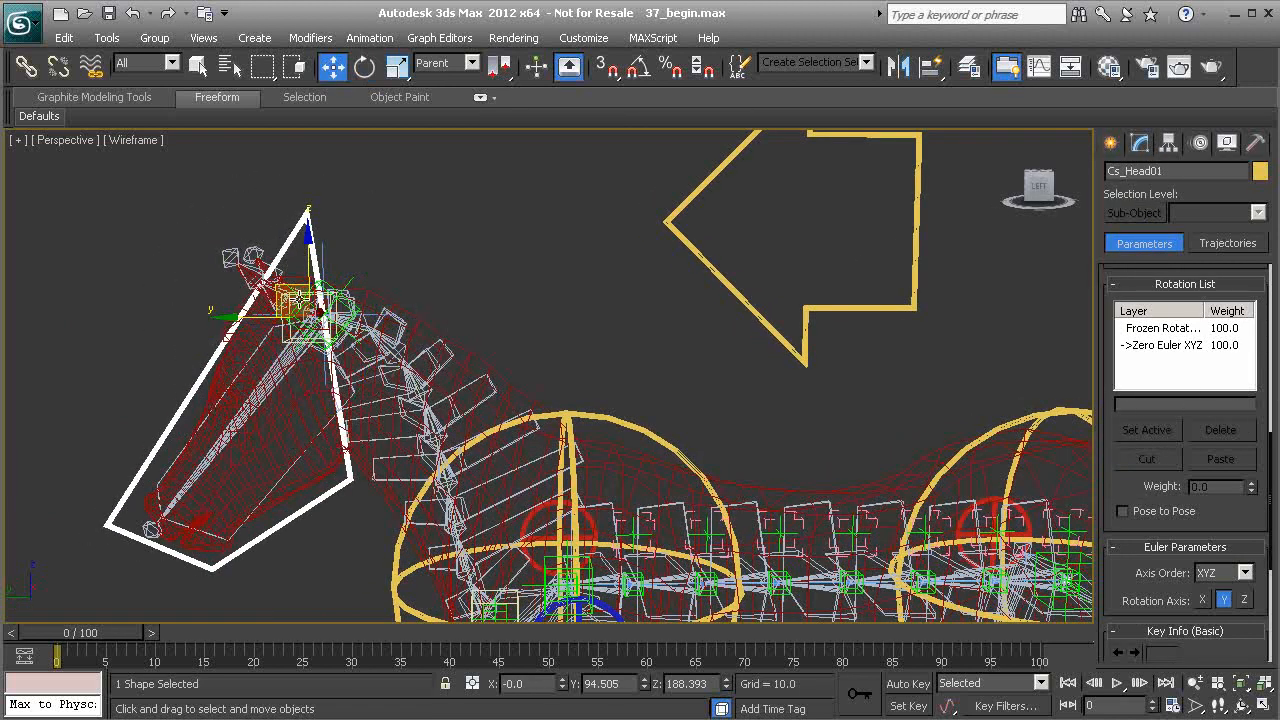
Select both circular pelvis jiggle controls plus the box helper at the pelvis, and unlink them from their parents.
{"action": "middle_click_drag", "start_coordinate": [678, 422], "coordinate": [545, 362]}
{"action": "scroll", "coordinate": [528, 323], "scroll_direction": "down", "scroll_amount": 2}
{"action": "middle_click_drag", "start_coordinate": [545, 362], "coordinate": [640, 454], "text": "alt"}
{"action": "scroll", "coordinate": [663, 355], "scroll_direction": "up", "scroll_amount": 2}
{"action": "scroll", "coordinate": [648, 385], "scroll_direction": "up", "scroll_amount": 4}
{"action": "left_click", "coordinate": [629, 354]}
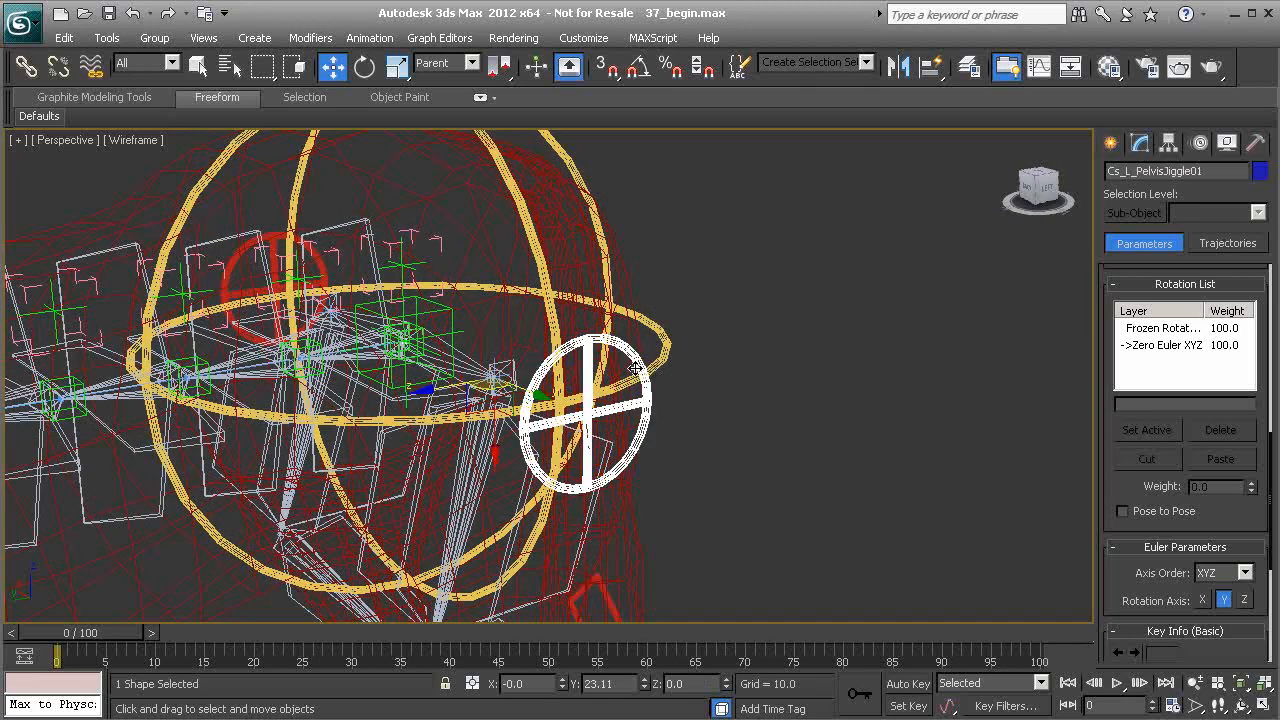
{"action": "middle_click_drag", "start_coordinate": [629, 354], "coordinate": [560, 372], "text": "alt"}
{"action": "middle_click_drag", "start_coordinate": [480, 320], "coordinate": [554, 391]}
{"action": "left_click", "coordinate": [376, 222], "text": "ctrl"}
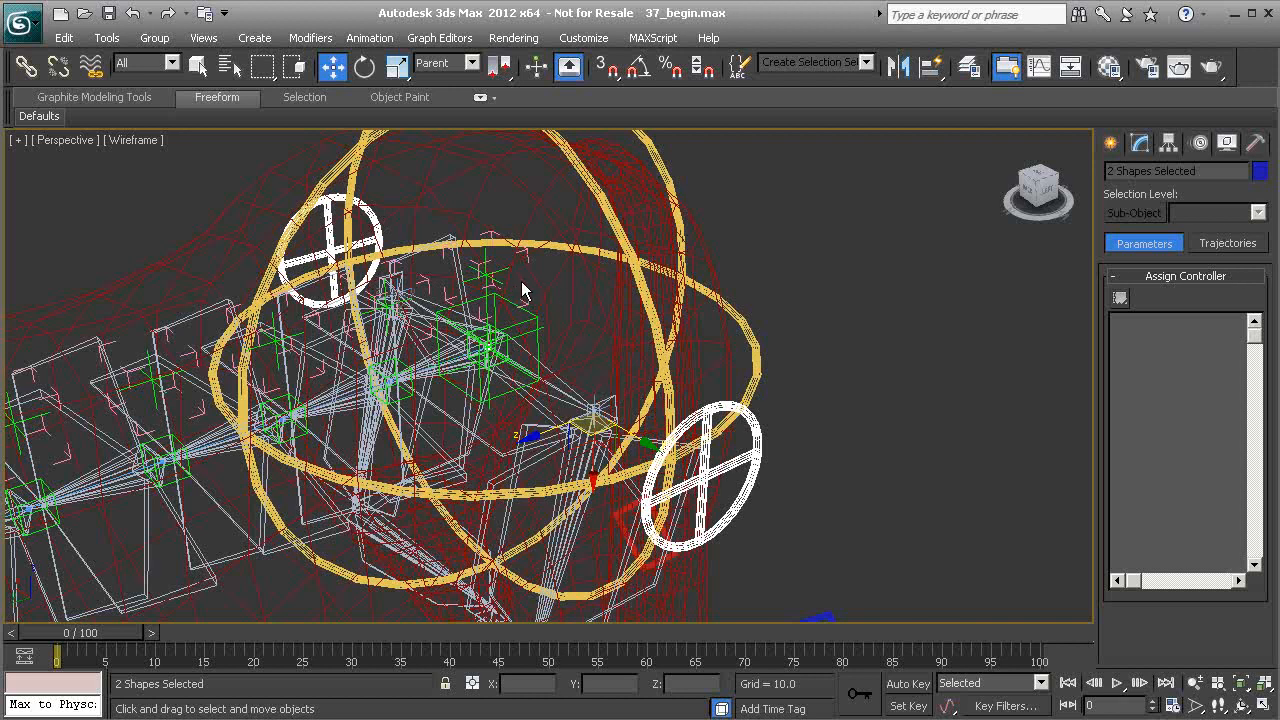
{"action": "left_click", "coordinate": [534, 317], "text": "ctrl"}
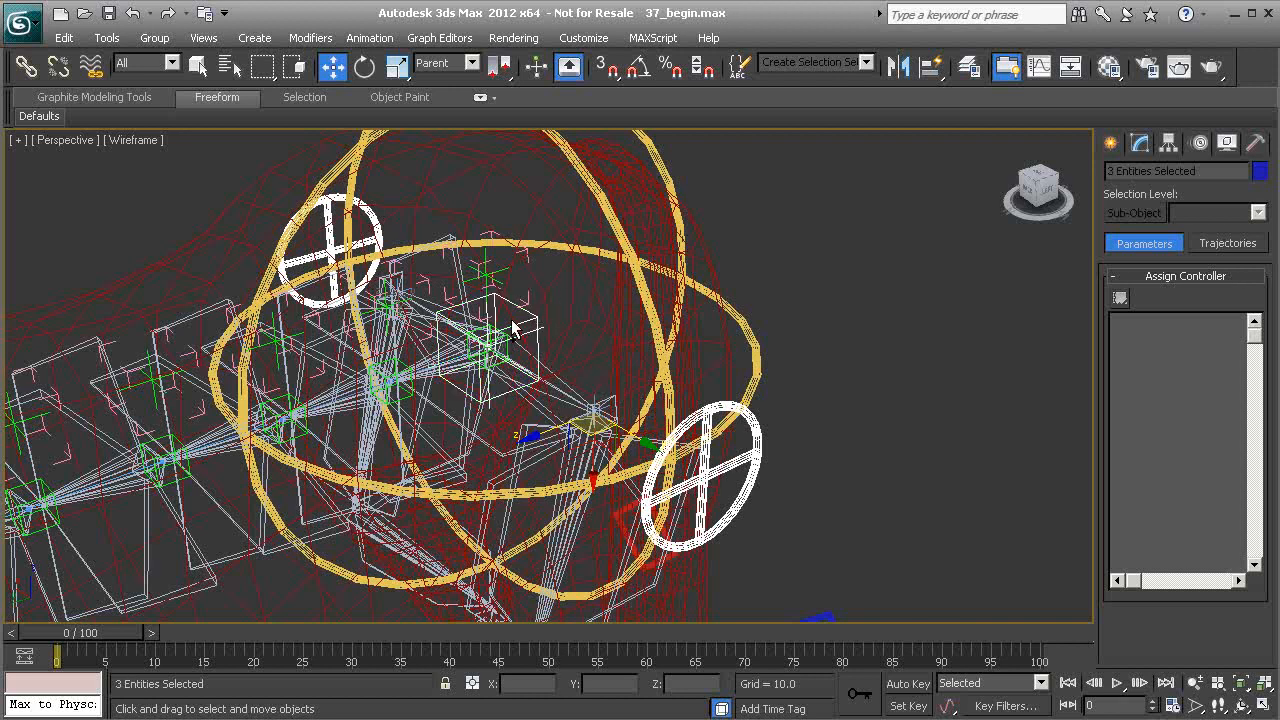
{"action": "left_click", "coordinate": [58, 66]}
Select the spherical Cs_Pelvis01 control, reset its transform with Reset XForm and collapse its modifier stack.
{"action": "middle_click_drag", "start_coordinate": [727, 344], "coordinate": [640, 295], "text": "alt"}
{"action": "scroll", "coordinate": [556, 243], "scroll_direction": "down", "scroll_amount": 4}
{"action": "middle_click_drag", "start_coordinate": [490, 302], "coordinate": [555, 320]}
{"action": "left_click", "coordinate": [643, 287]}
{"action": "middle_click_drag", "start_coordinate": [648, 330], "coordinate": [683, 311], "text": "alt"}
{"action": "middle_click_drag", "start_coordinate": [565, 328], "coordinate": [447, 307], "text": "alt"}
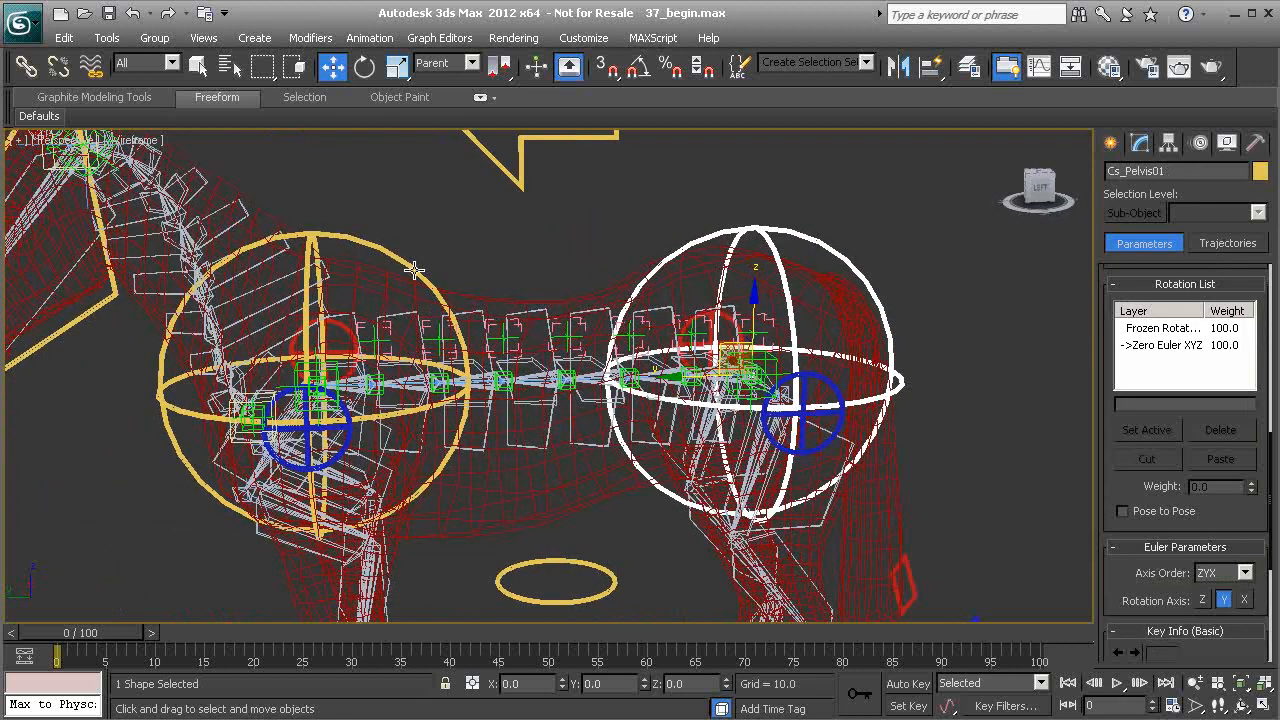
{"action": "middle_click_drag", "start_coordinate": [832, 348], "coordinate": [736, 344], "text": "alt"}
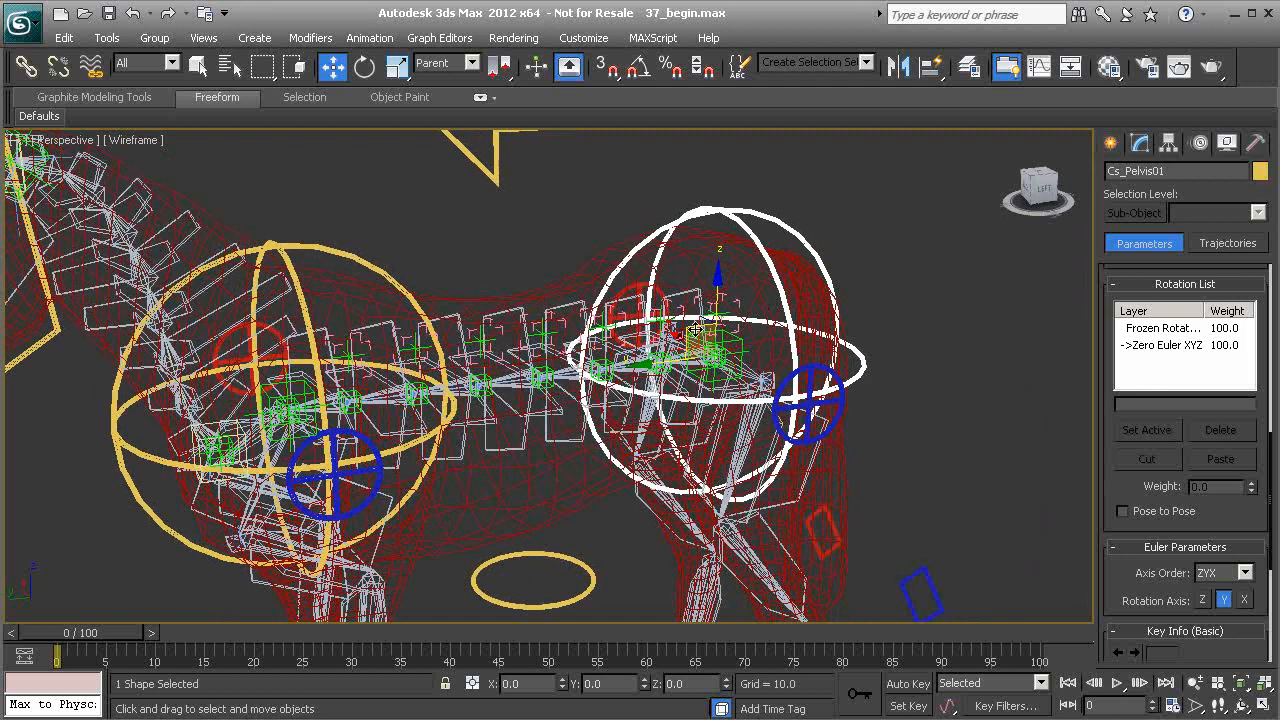
{"action": "middle_click_drag", "start_coordinate": [633, 350], "coordinate": [494, 325], "text": "alt"}
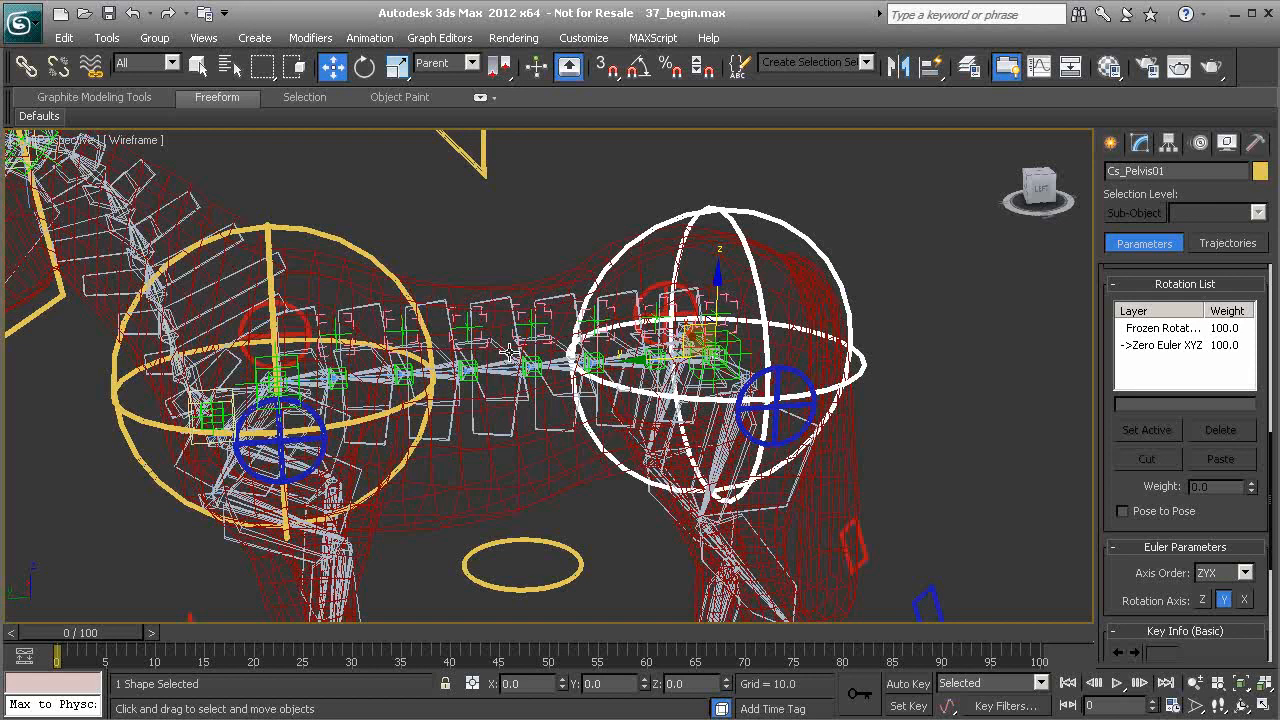
{"action": "middle_click_drag", "start_coordinate": [624, 377], "coordinate": [709, 375], "text": "alt"}
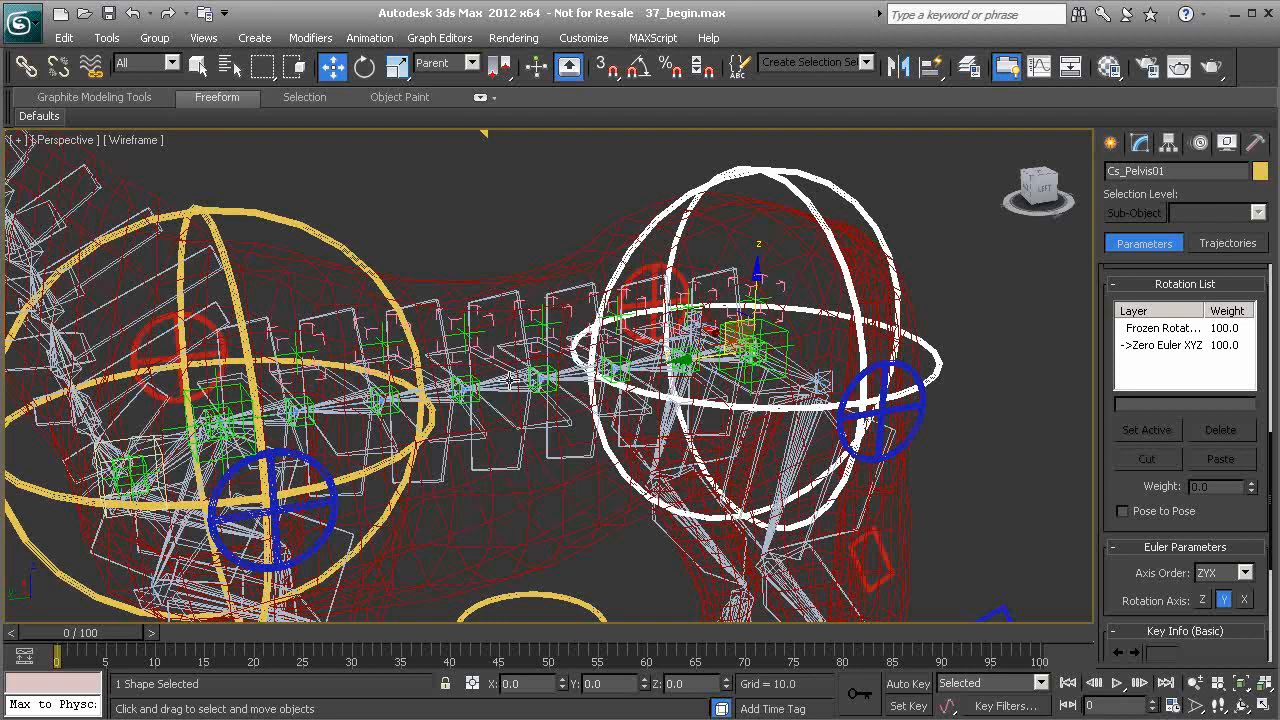
{"action": "middle_click_drag", "start_coordinate": [646, 360], "coordinate": [648, 290]}
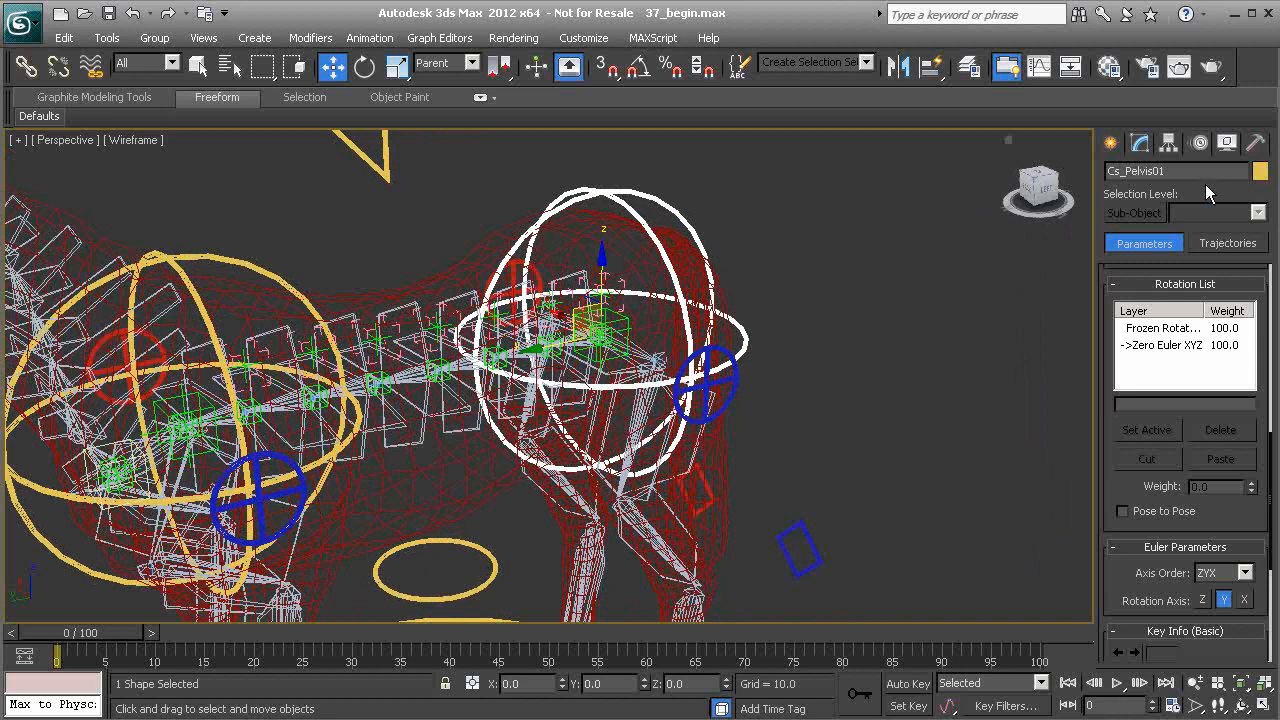
{"action": "left_click", "coordinate": [1256, 143]}
{"action": "left_click", "coordinate": [1183, 389]}
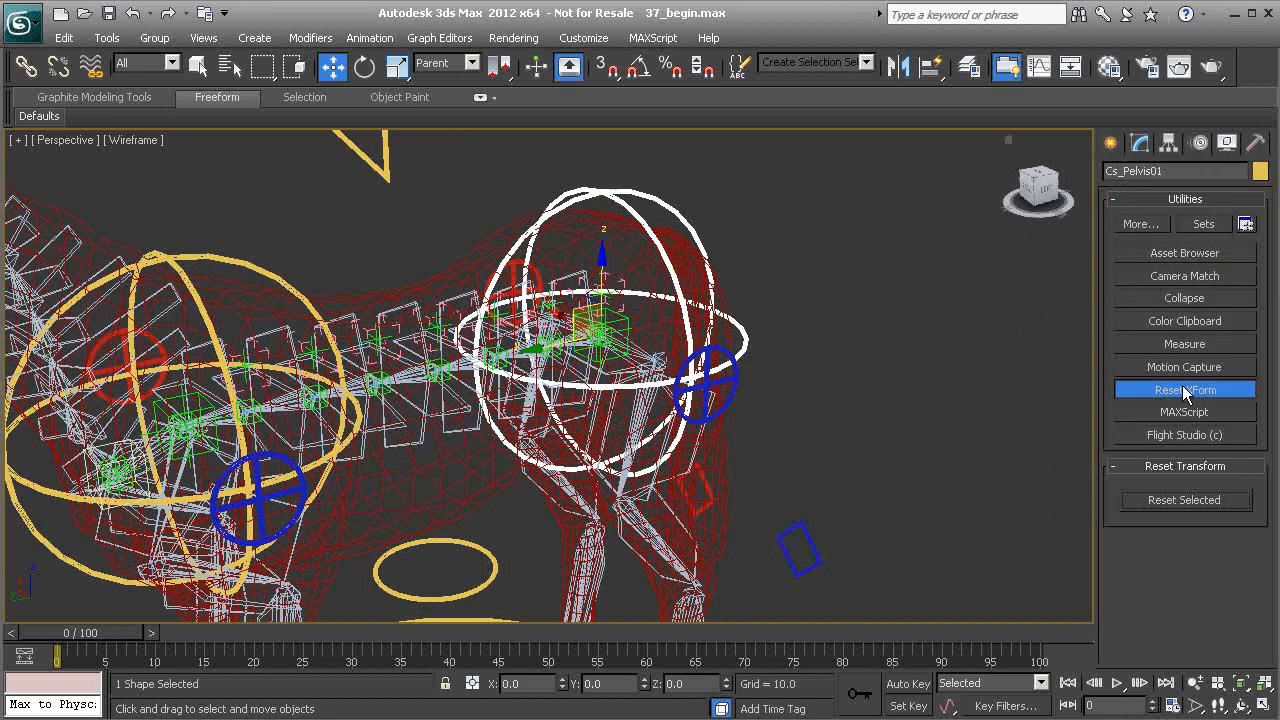
{"action": "left_click", "coordinate": [1190, 499]}
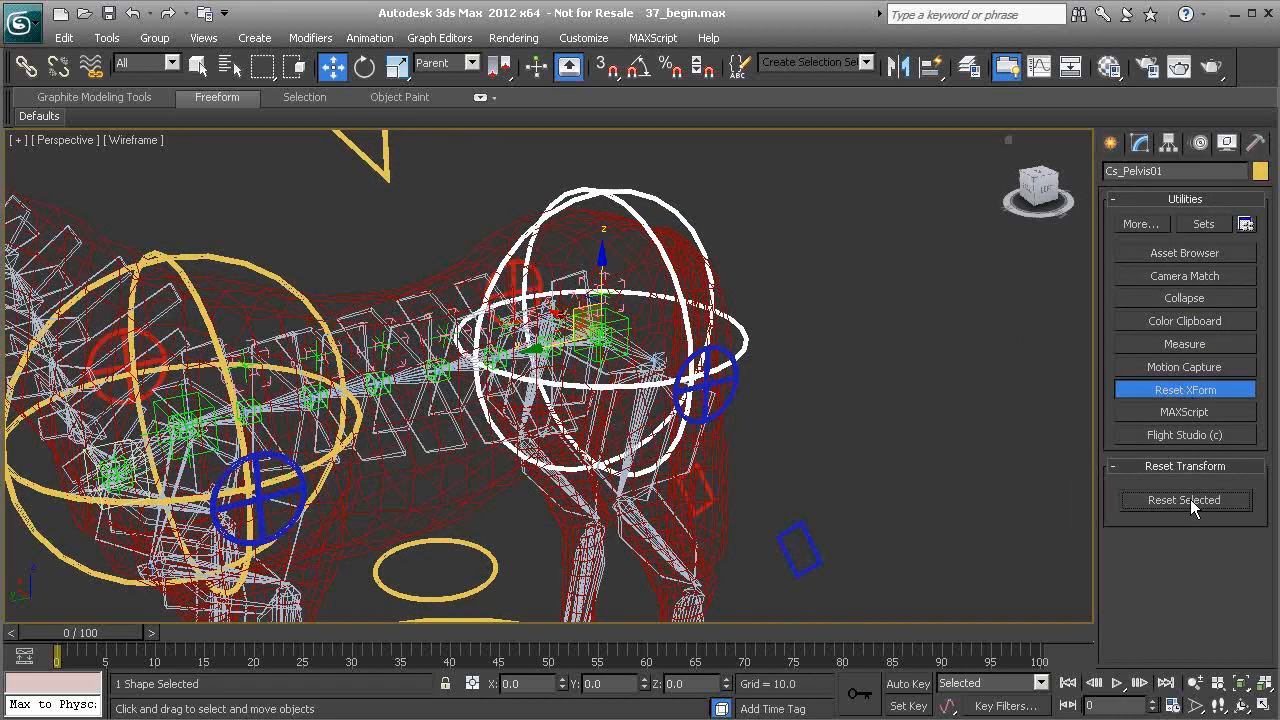
{"action": "left_click", "coordinate": [1214, 389]}
{"action": "left_click", "coordinate": [1199, 299]}
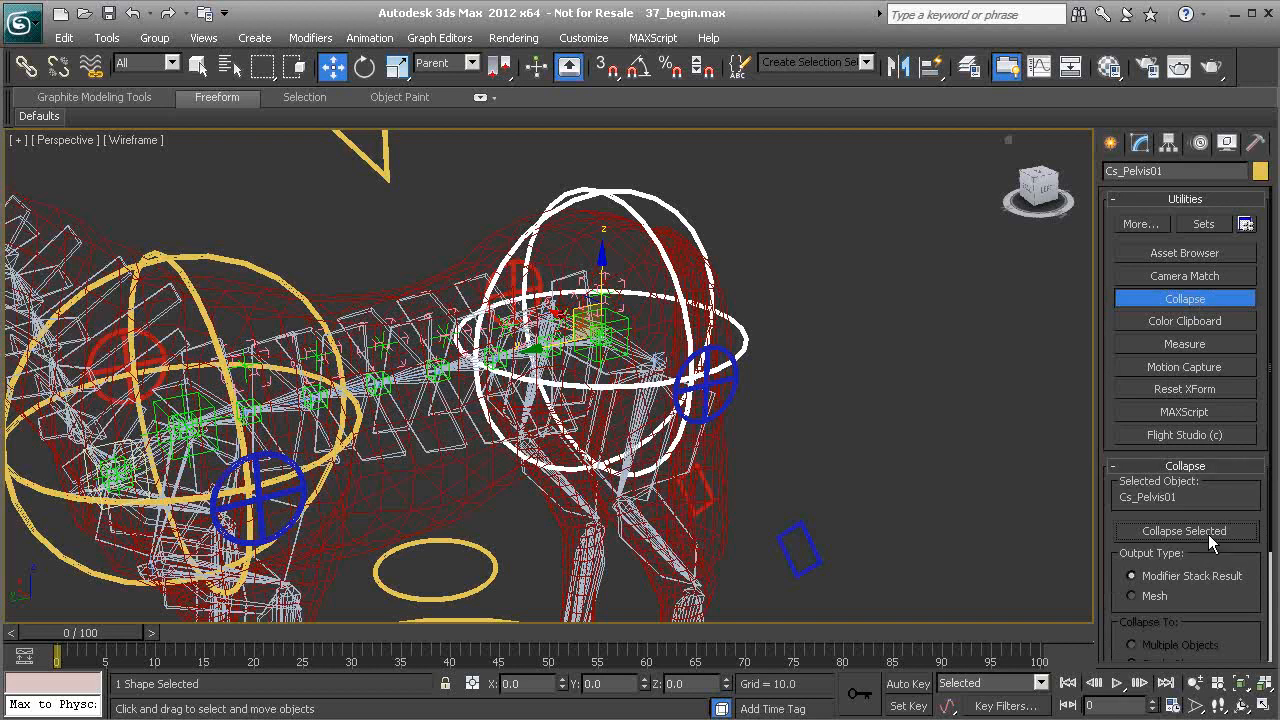
{"action": "left_click", "coordinate": [1205, 298]}
Freeze the transforms of Cs_Pelvis01, accepting the extra layer of controllers.
{"action": "right_click", "coordinate": [820, 297]}
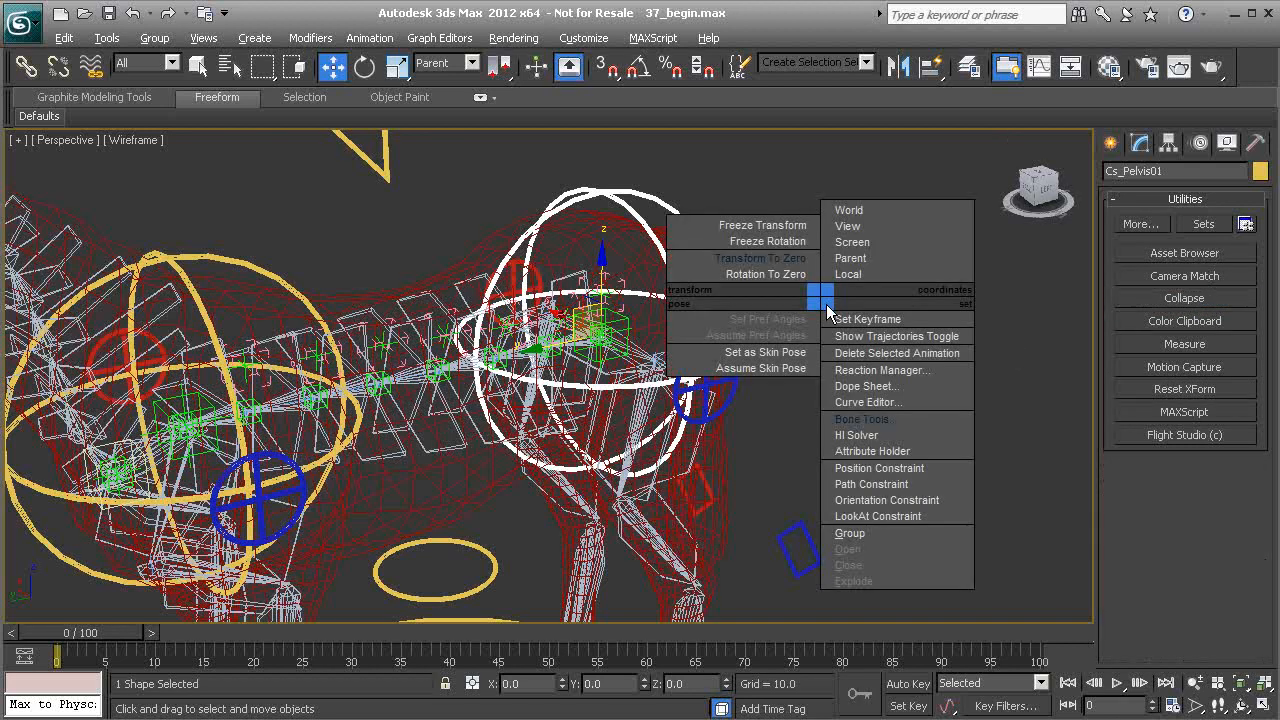
{"action": "left_click", "coordinate": [759, 226]}
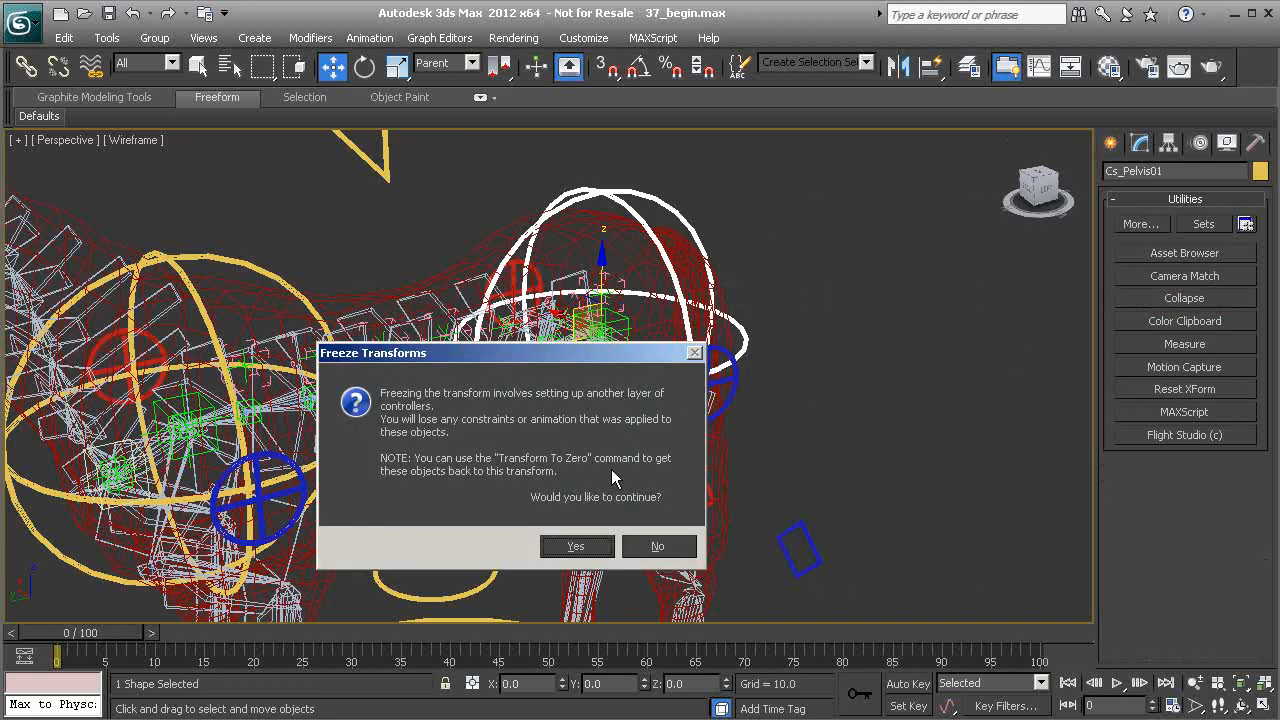
{"action": "left_click", "coordinate": [573, 545]}
{"action": "middle_click_drag", "start_coordinate": [645, 443], "coordinate": [687, 355], "text": "alt"}
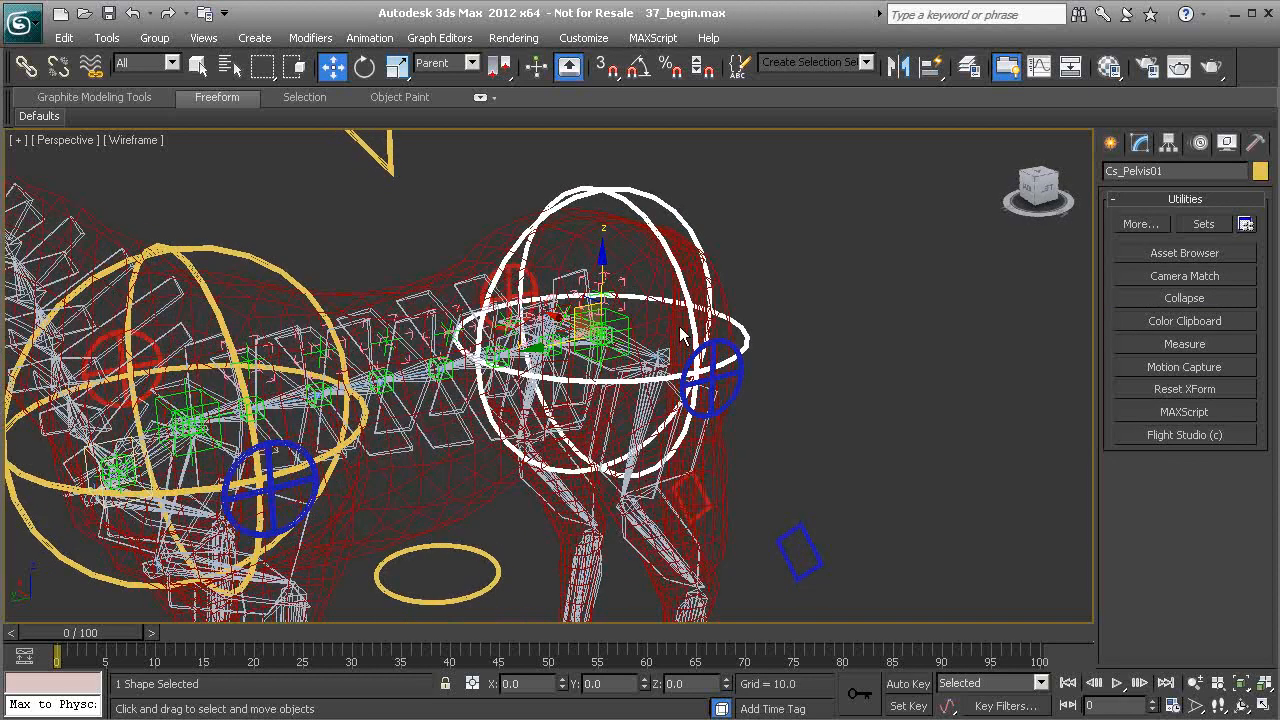
Switch to the Rotate tool and examine the rotation gizmos of Cs_L_Knee01 and Cs_Pelvis01, ending with Cs_Pelvis01 selected.
{"action": "key", "text": "e"}
{"action": "scroll", "coordinate": [683, 333], "scroll_direction": "up", "scroll_amount": 2}
{"action": "middle_click_drag", "start_coordinate": [687, 376], "coordinate": [622, 276]}
{"action": "left_click", "coordinate": [792, 488]}
{"action": "middle_click_drag", "start_coordinate": [760, 506], "coordinate": [763, 468]}
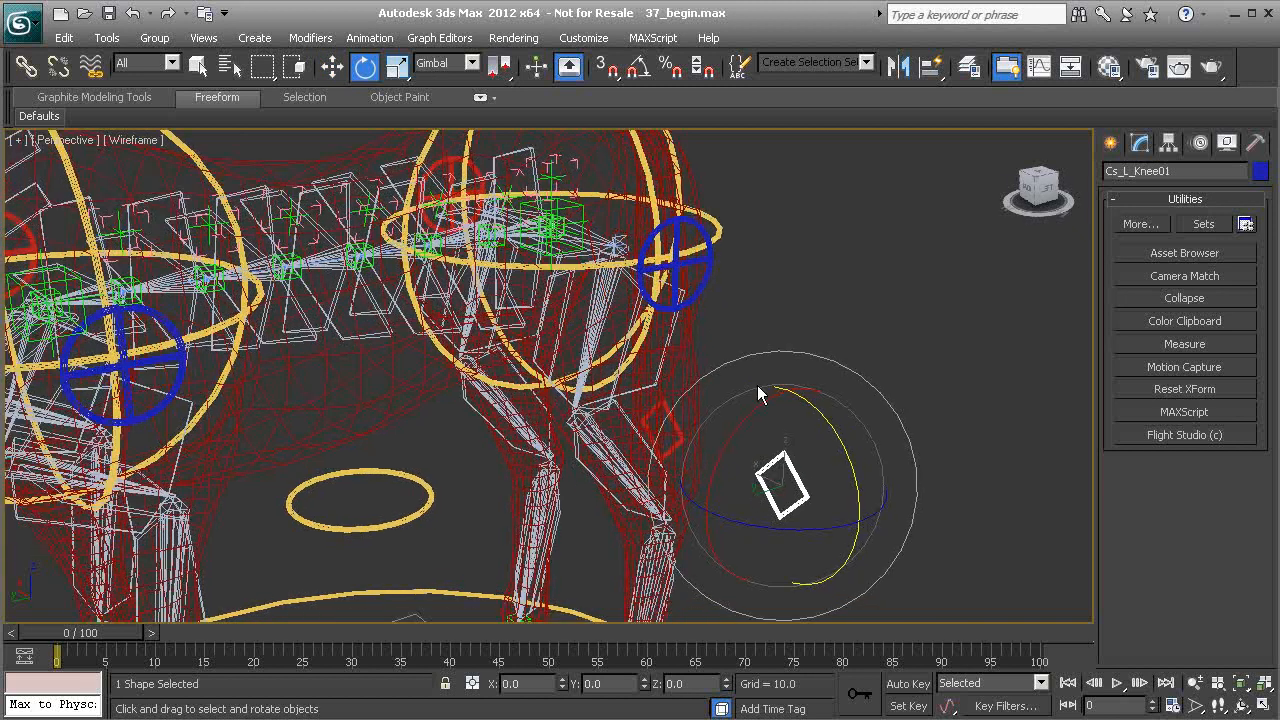
{"action": "middle_click_drag", "start_coordinate": [636, 180], "coordinate": [665, 238]}
{"action": "left_click", "coordinate": [670, 200]}
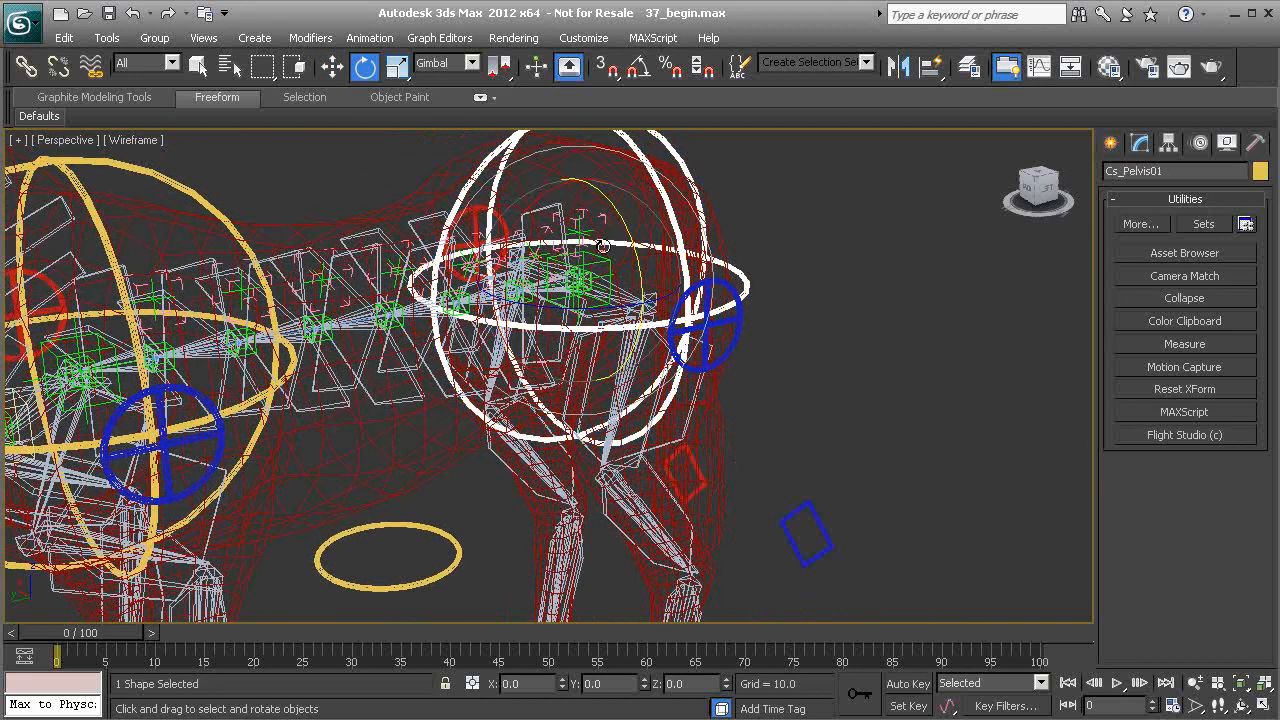
{"action": "middle_click_drag", "start_coordinate": [600, 282], "coordinate": [629, 299]}
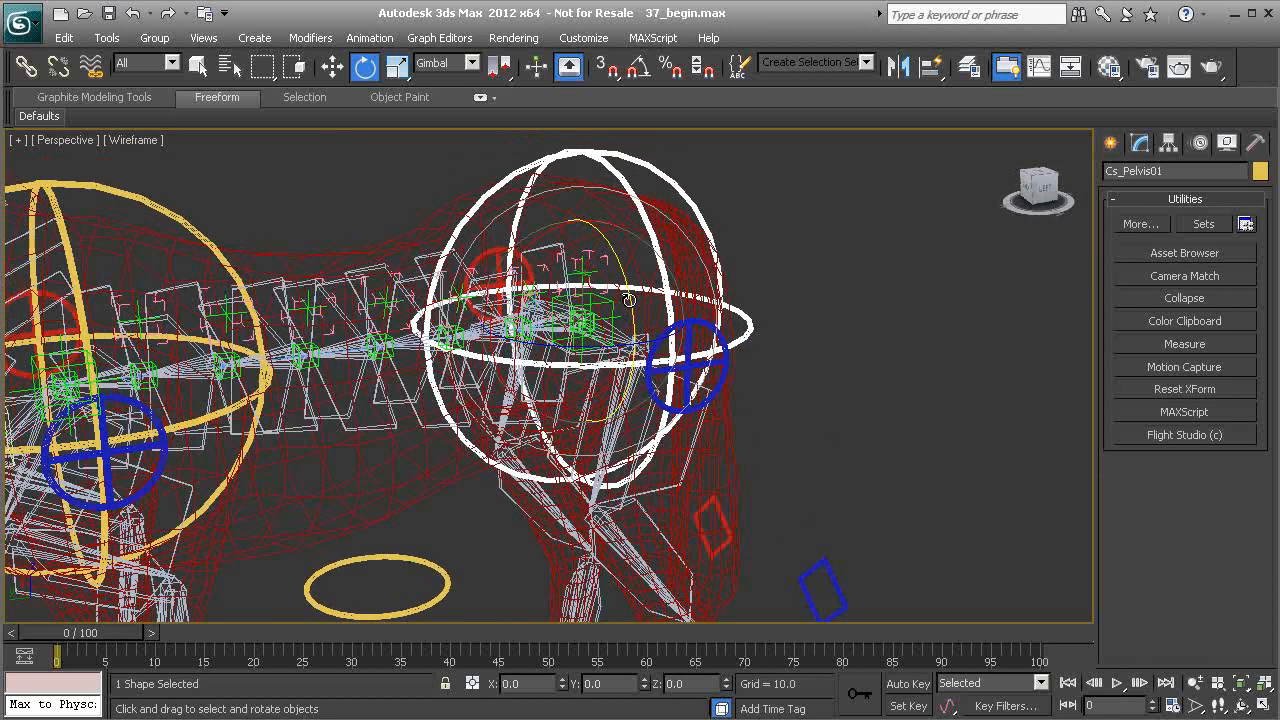
Set the Euler axis order of Cs_Pelvis01's zero rotation controller to YXZ.
{"action": "left_click", "coordinate": [1200, 142]}
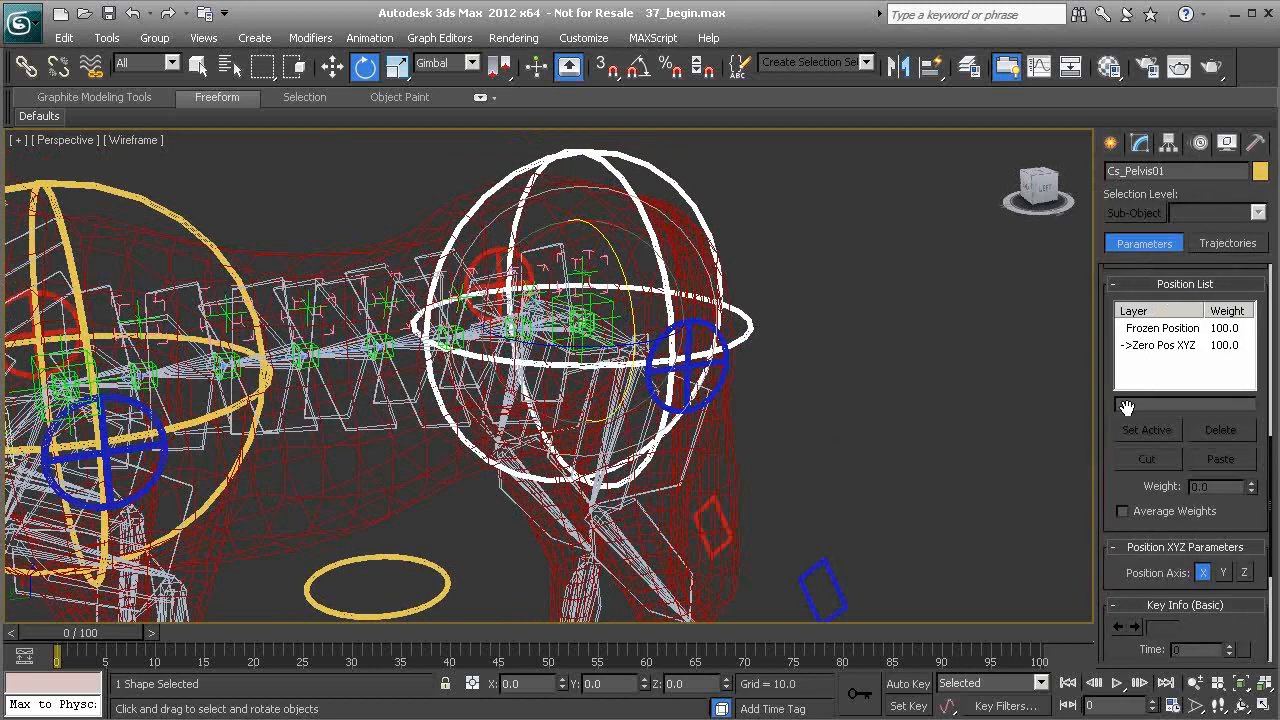
{"action": "scroll", "coordinate": [1108, 514], "scroll_direction": "down", "scroll_amount": 5}
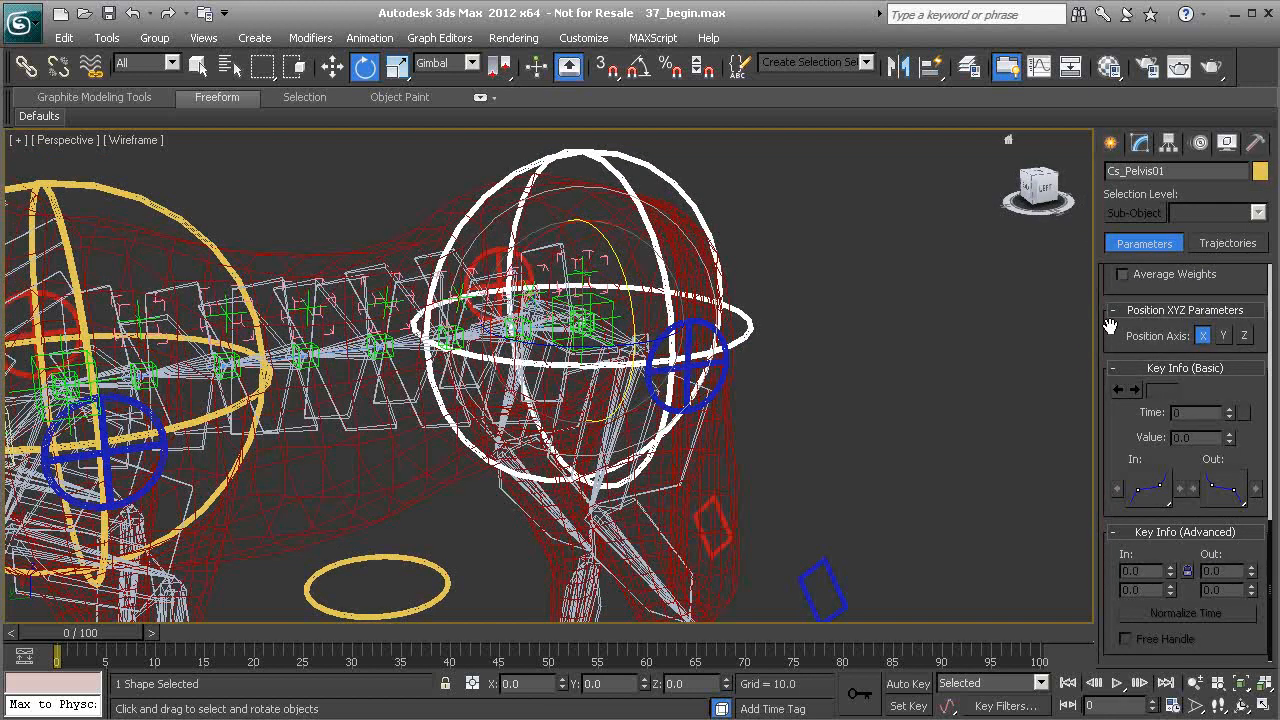
{"action": "left_click_drag", "start_coordinate": [1108, 327], "coordinate": [1122, 614]}
{"action": "left_click", "coordinate": [1209, 302]}
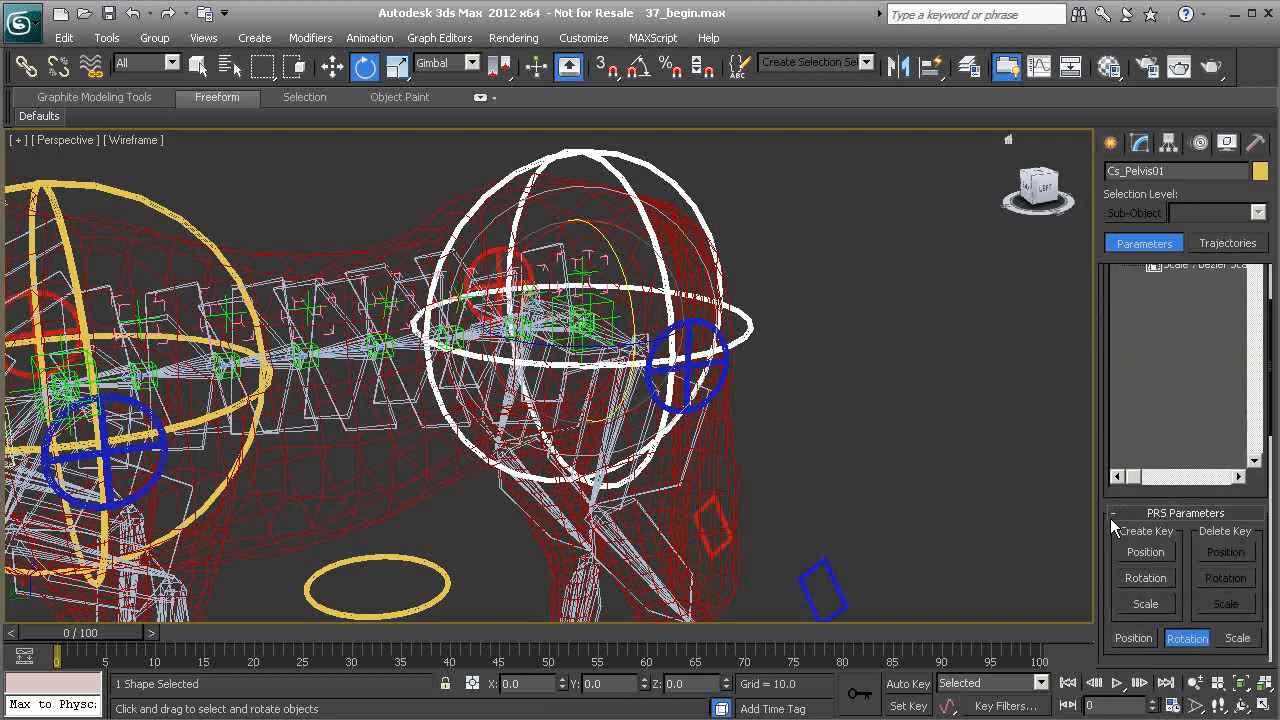
{"action": "scroll", "coordinate": [1101, 521], "scroll_direction": "down", "scroll_amount": 10}
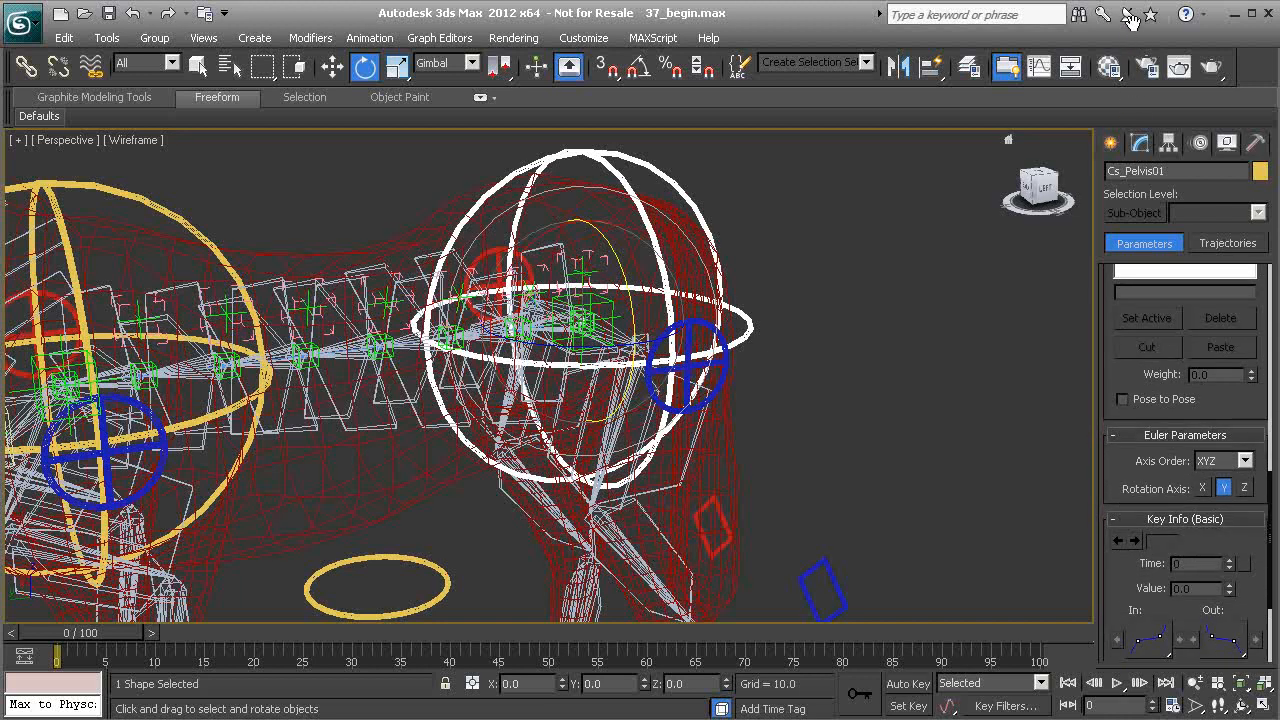
{"action": "scroll", "coordinate": [693, 388], "scroll_direction": "up", "scroll_amount": 4}
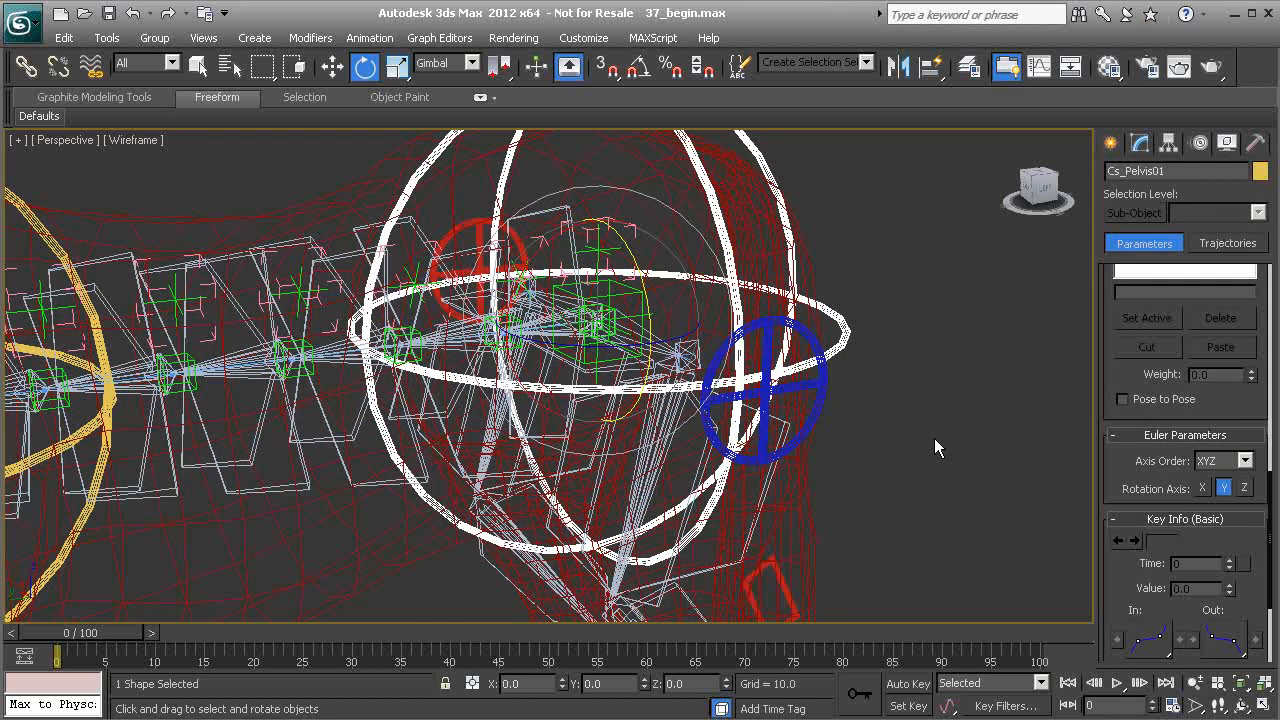
{"action": "left_click", "coordinate": [1245, 461]}
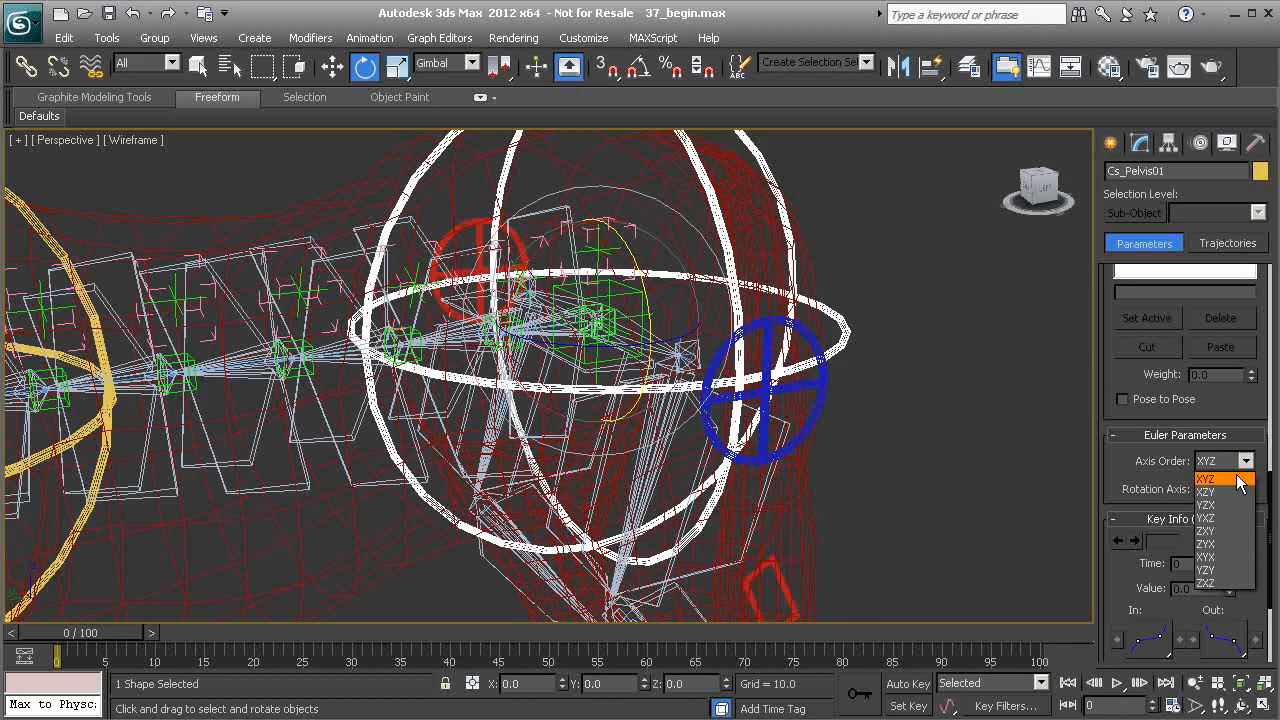
{"action": "left_click", "coordinate": [1208, 518]}
Select the left and right pelvis jiggle controls together, reset their transforms with Reset XForm and collapse their modifier stacks.
{"action": "middle_click_drag", "start_coordinate": [700, 388], "coordinate": [598, 337], "text": "alt"}
{"action": "scroll", "coordinate": [817, 409], "scroll_direction": "up", "scroll_amount": 1}
{"action": "left_click", "coordinate": [799, 393]}
{"action": "left_click", "coordinate": [378, 265], "text": "ctrl"}
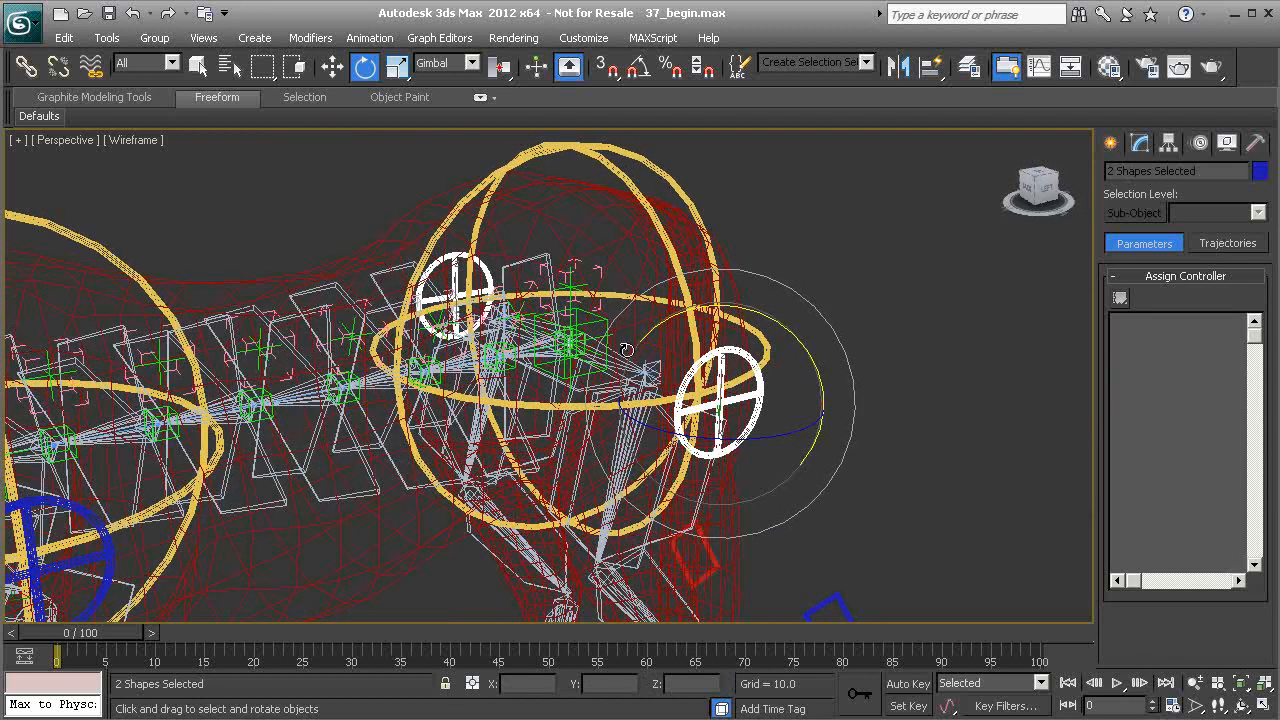
{"action": "middle_click_drag", "start_coordinate": [670, 375], "coordinate": [770, 350], "text": "alt"}
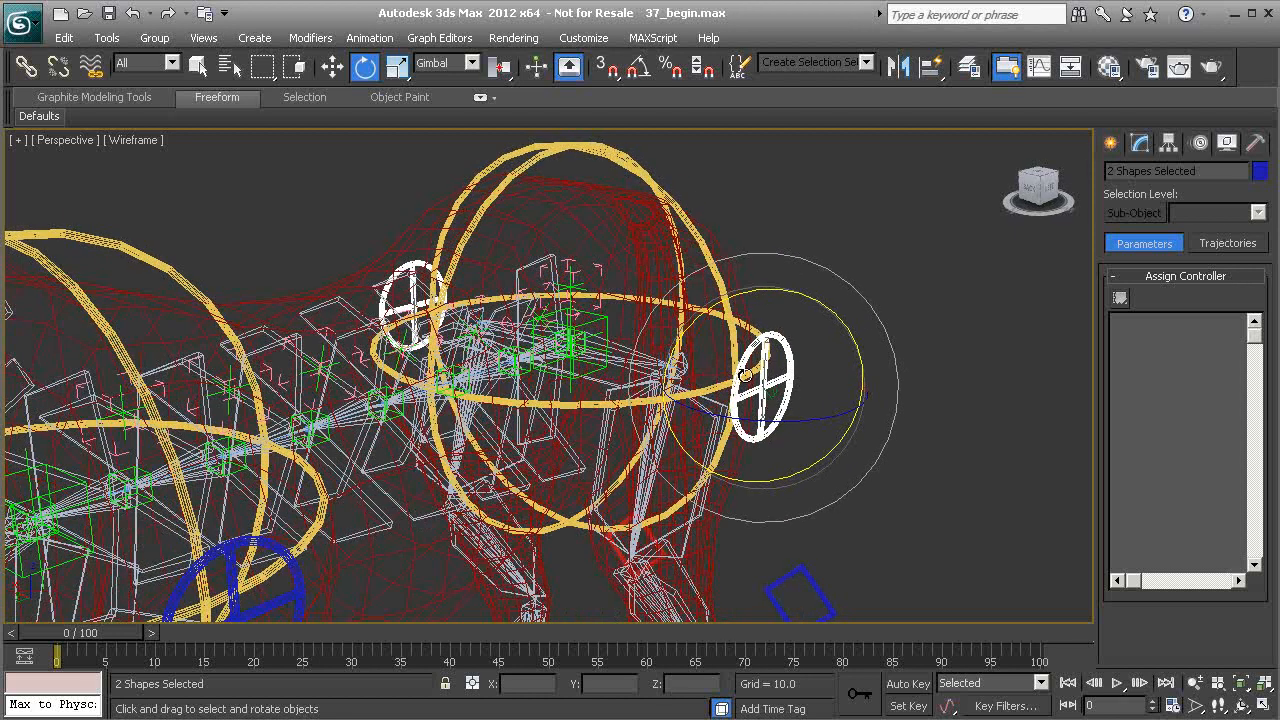
{"action": "left_click", "coordinate": [1262, 147]}
{"action": "left_click", "coordinate": [1191, 389]}
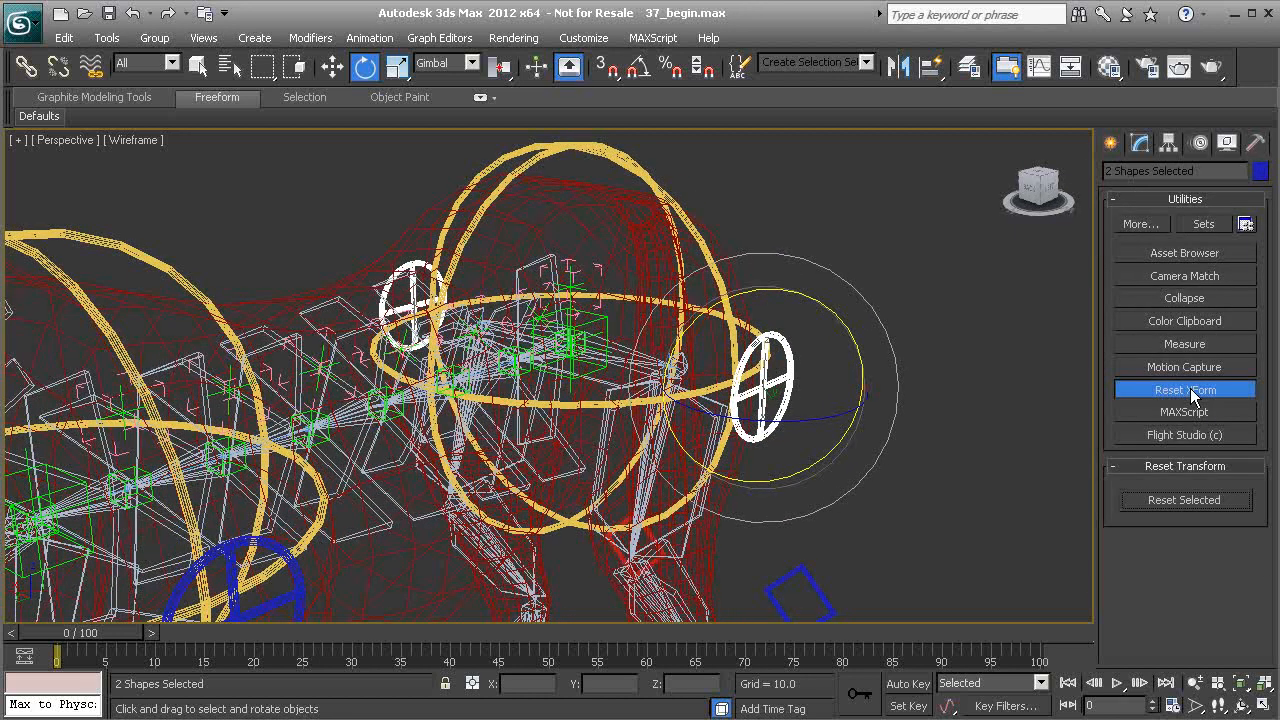
{"action": "left_click", "coordinate": [1201, 498]}
{"action": "left_click", "coordinate": [1200, 391]}
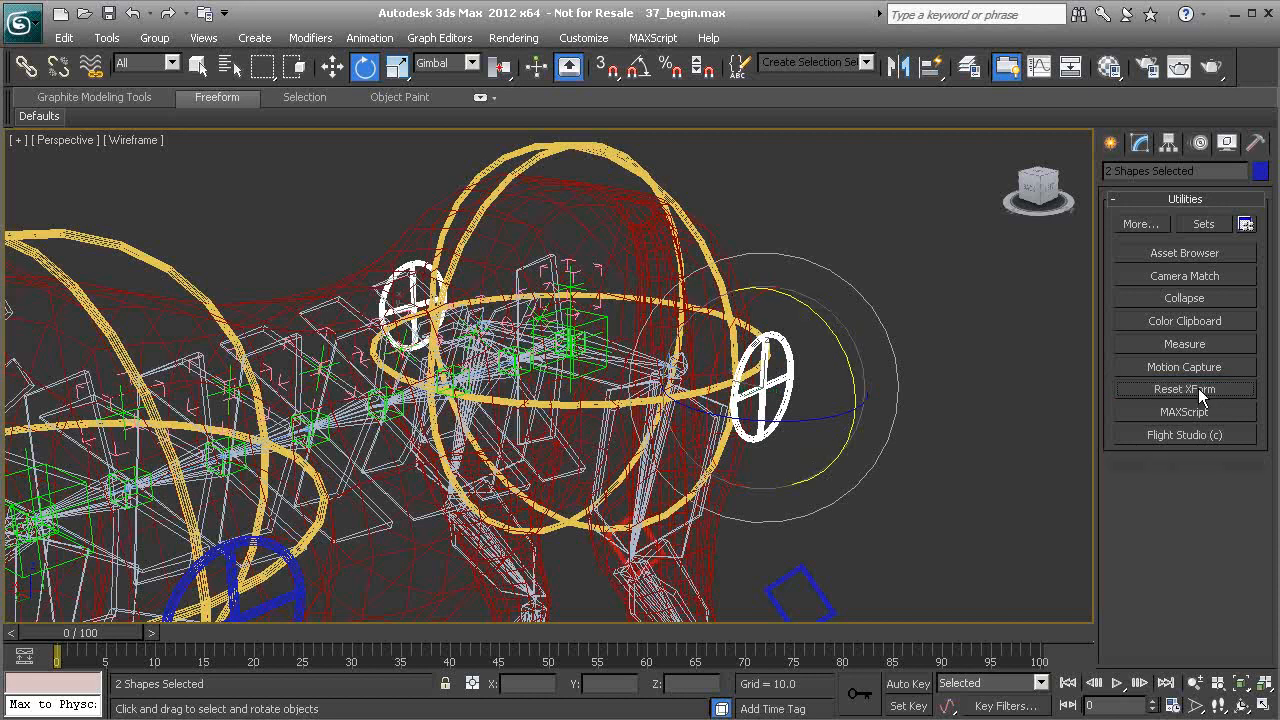
{"action": "left_click", "coordinate": [1190, 298]}
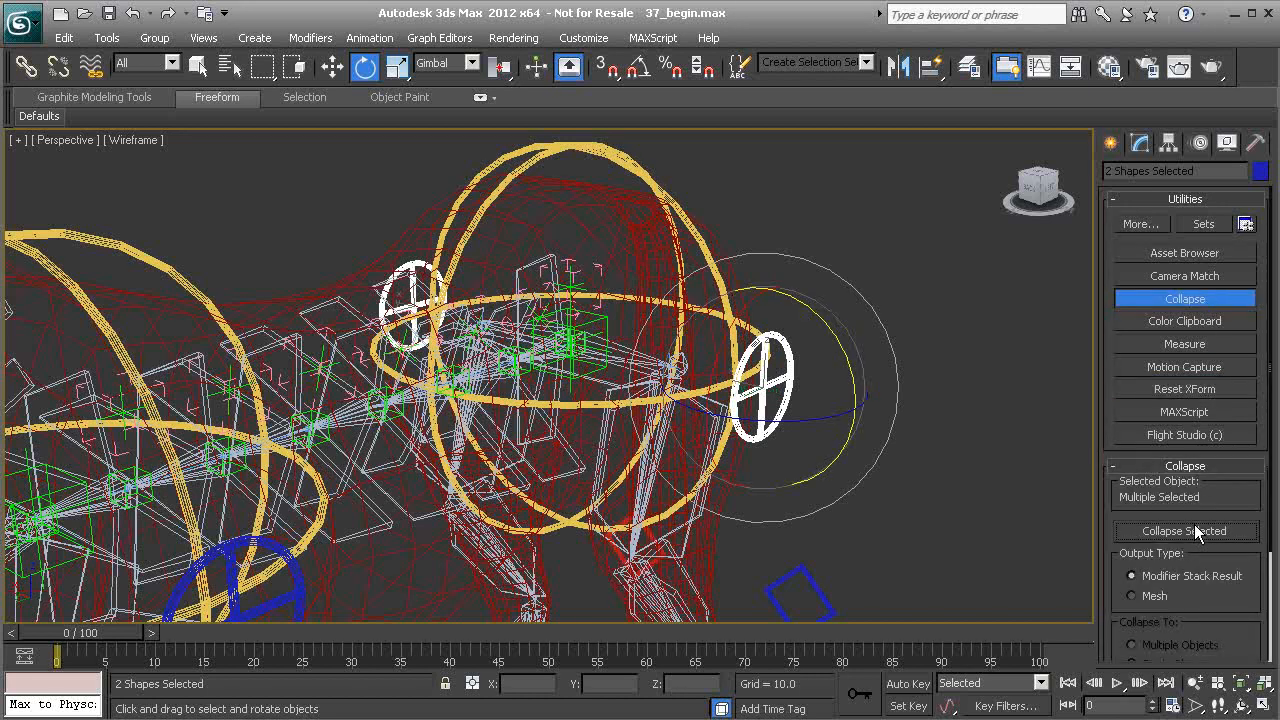
{"action": "middle_click_drag", "start_coordinate": [822, 416], "coordinate": [815, 430], "text": "alt"}
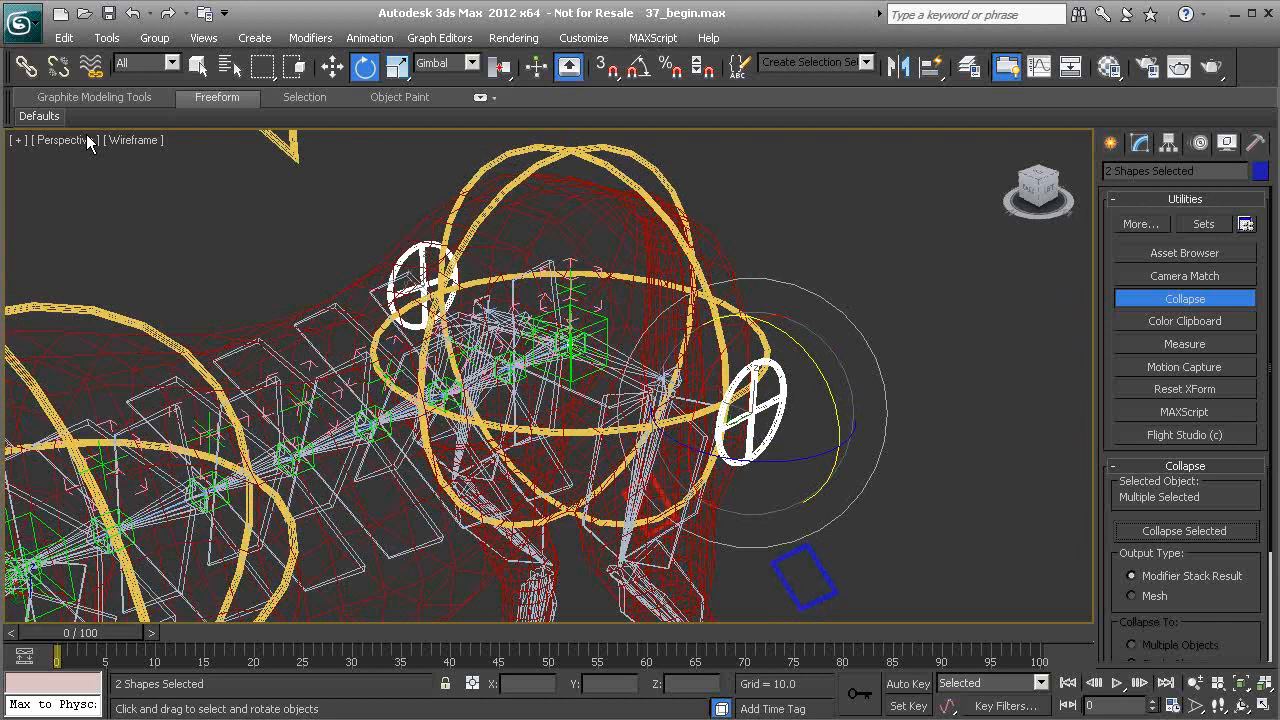
Link both pelvis jiggle controls to the Cs_Pelvis01 sphere and freeze their transforms.
{"action": "left_click", "coordinate": [29, 70]}
{"action": "middle_click_drag", "start_coordinate": [540, 303], "coordinate": [556, 299], "text": "alt"}
{"action": "left_click_drag", "start_coordinate": [787, 385], "coordinate": [646, 162]}
{"action": "right_click", "coordinate": [790, 255]}
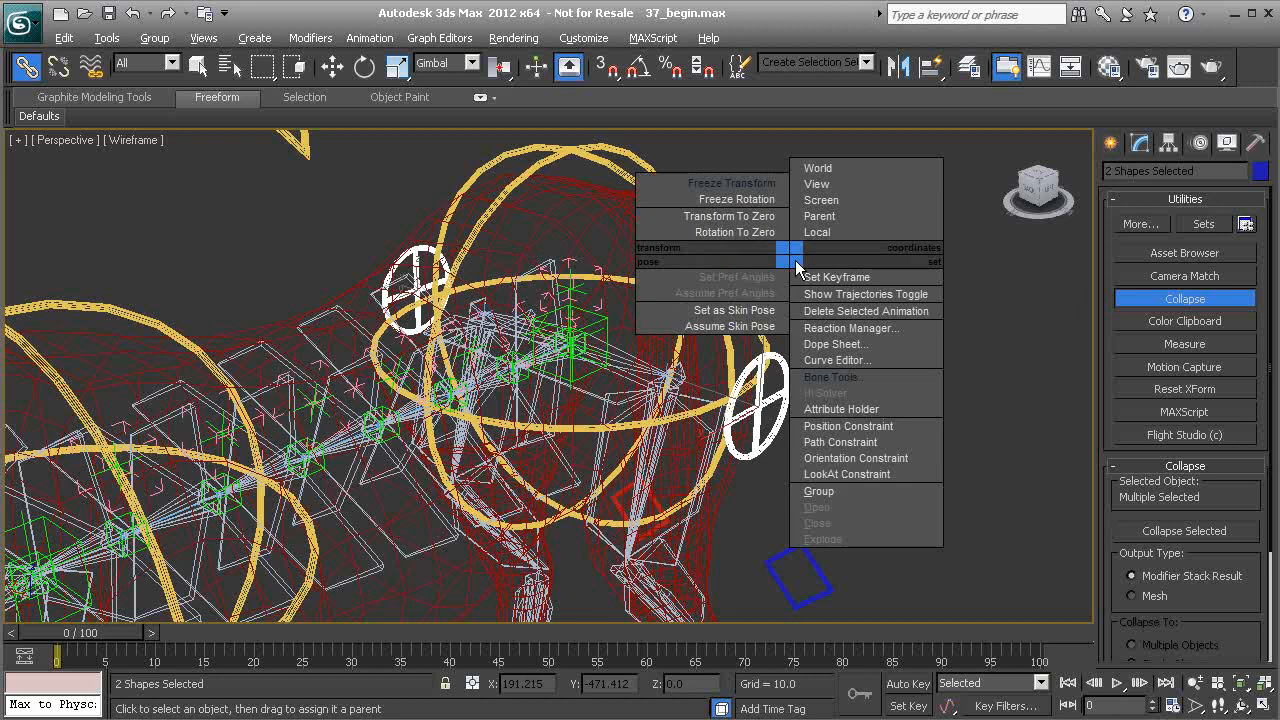
{"action": "left_click", "coordinate": [731, 184]}
{"action": "left_click", "coordinate": [580, 546]}
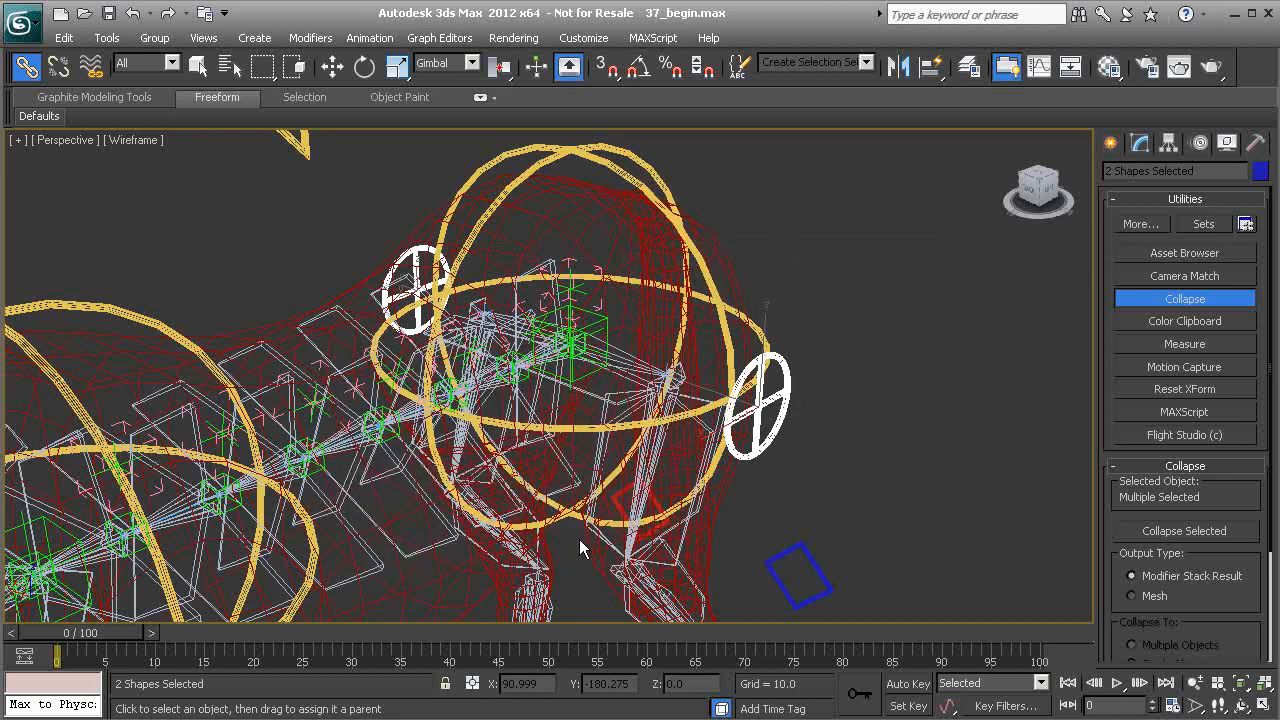
Inspect the rotation gizmos of Cs_L_PelvisJiggle01 and Cs_R_PelvisJiggle01, selecting each control in turn with the Rotate tool.
{"action": "left_click", "coordinate": [781, 392]}
{"action": "mouse_move", "coordinate": [781, 392]}
{"action": "middle_mouse_down", "text": "alt"}
{"action": "mouse_move", "coordinate": [808, 448]}
{"action": "mouse_move", "coordinate": [705, 398]}
{"action": "mouse_move", "coordinate": [825, 373]}
{"action": "mouse_move", "coordinate": [801, 378]}
{"action": "middle_mouse_up", "text": "alt"}
{"action": "key", "text": "w"}
{"action": "key", "text": "e"}
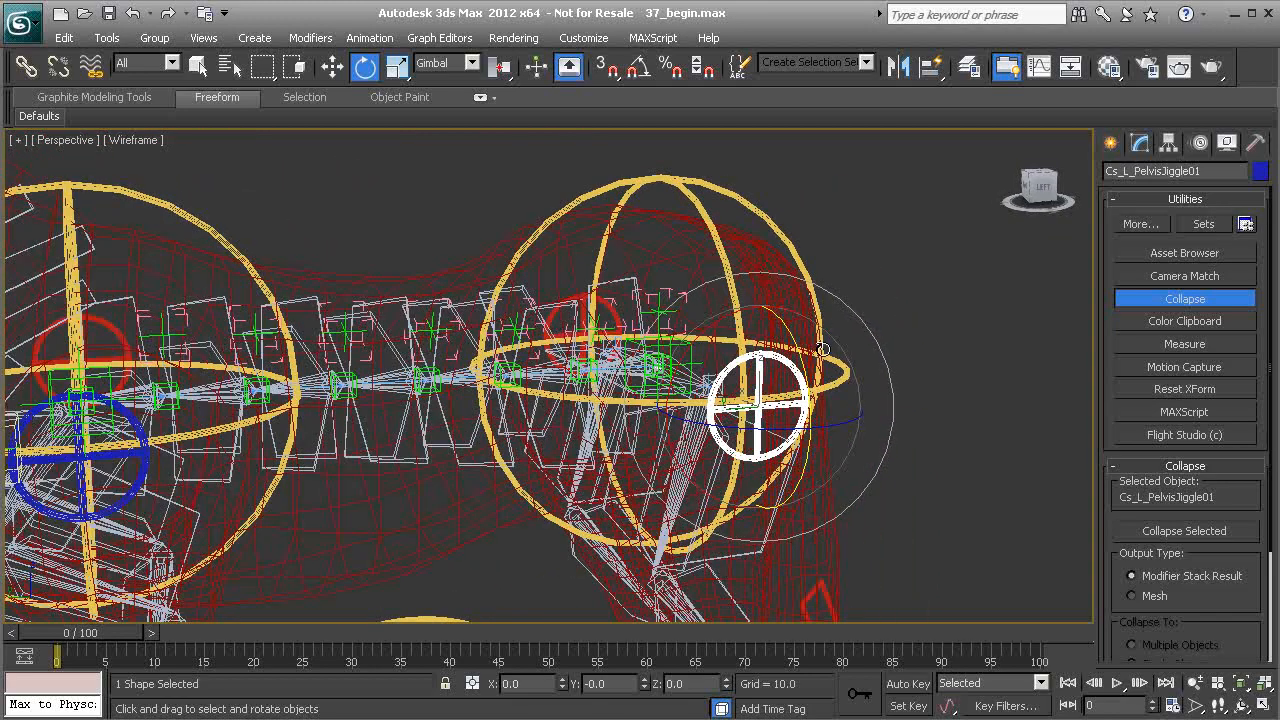
{"action": "middle_click_drag", "start_coordinate": [646, 340], "coordinate": [665, 372], "text": "alt"}
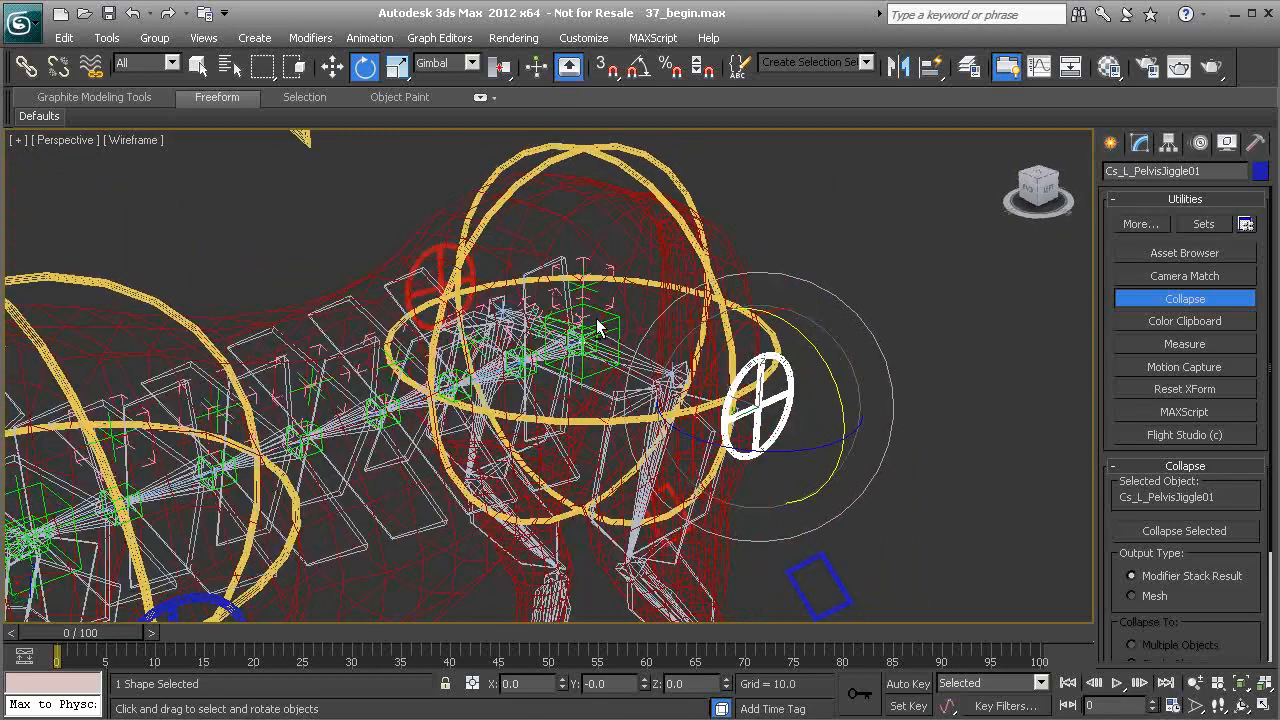
{"action": "left_click", "coordinate": [434, 254]}
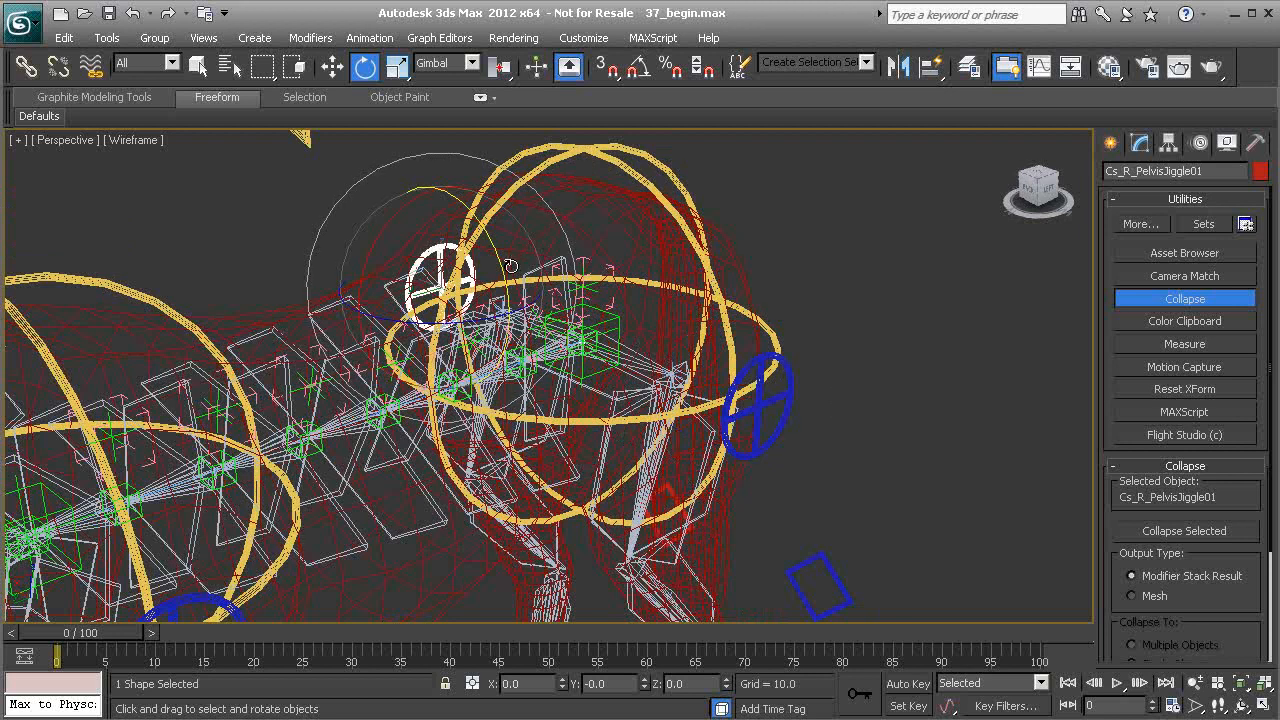
Link the PtEnv_Pelvis01 box helper to the Cs_Pelvis01 sphere and freeze its transforms.
{"action": "middle_click_drag", "start_coordinate": [583, 310], "coordinate": [664, 371], "text": "alt"}
{"action": "left_click", "coordinate": [575, 316]}
{"action": "scroll", "coordinate": [664, 371], "scroll_direction": "up", "scroll_amount": 2}
{"action": "scroll", "coordinate": [587, 384], "scroll_direction": "up", "scroll_amount": 1}
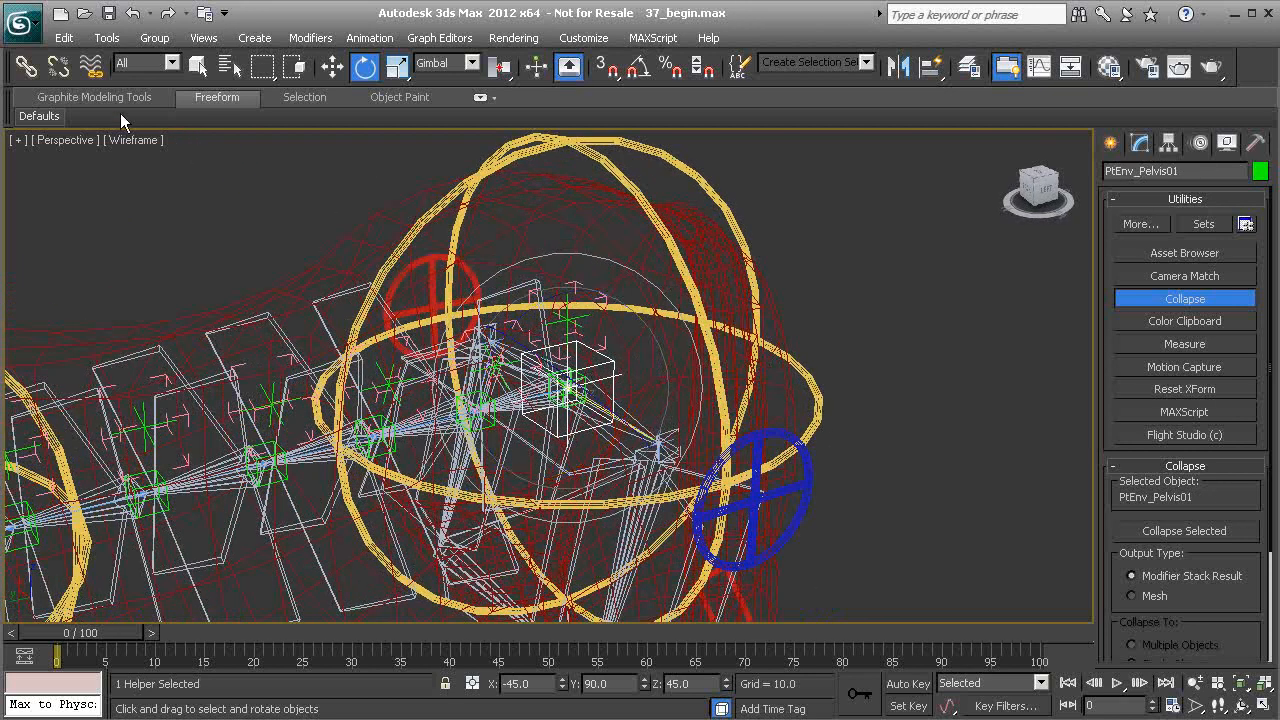
{"action": "left_click", "coordinate": [30, 70]}
{"action": "left_click_drag", "start_coordinate": [608, 364], "coordinate": [710, 193]}
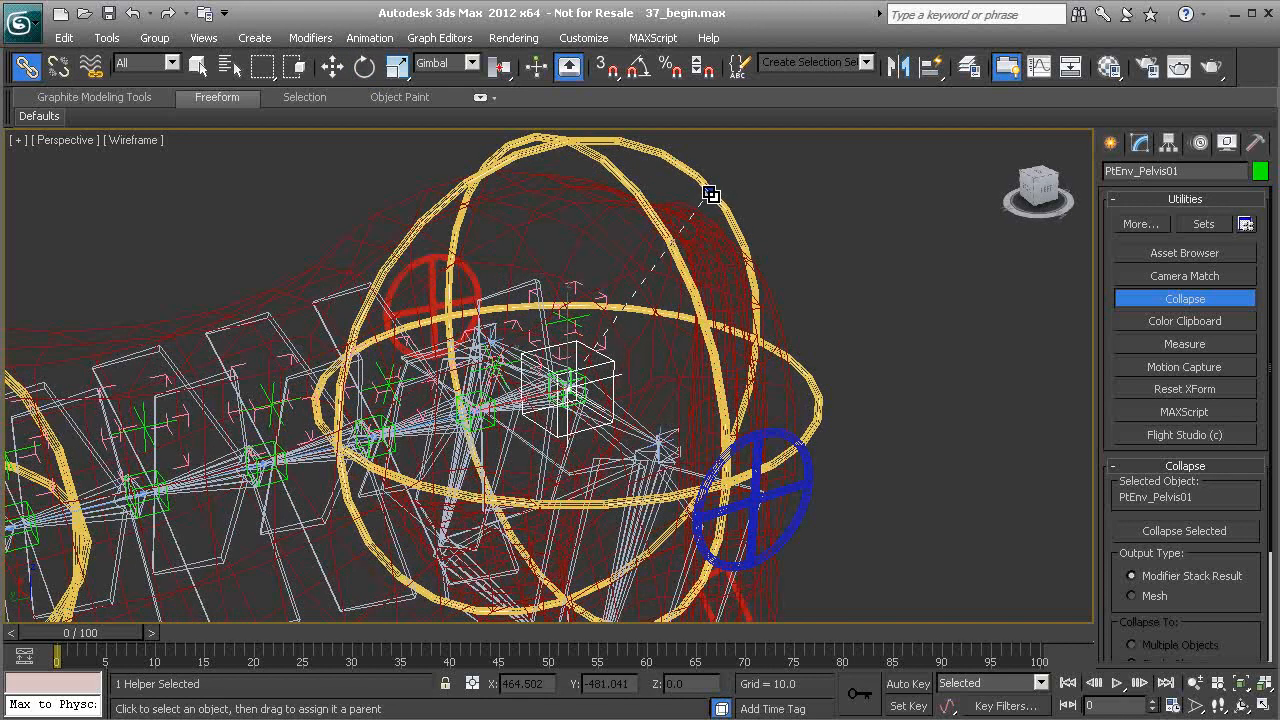
{"action": "right_click", "coordinate": [840, 276]}
{"action": "left_click", "coordinate": [780, 204]}
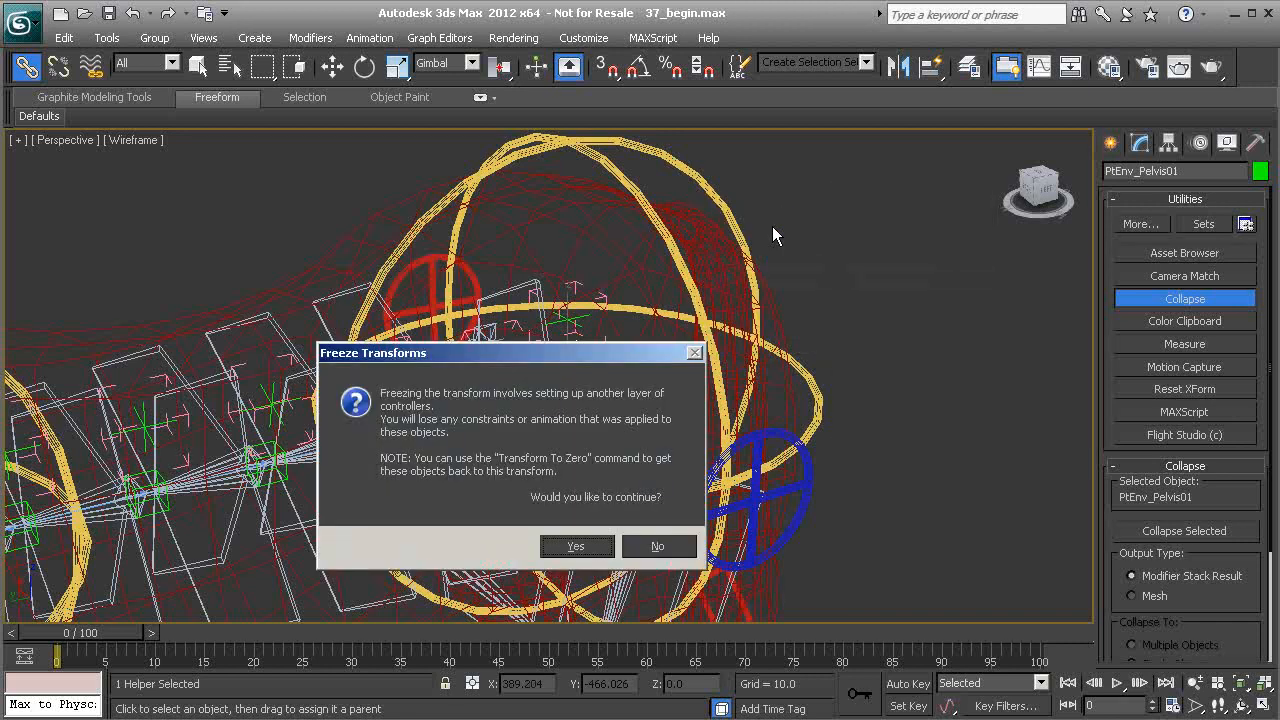
{"action": "left_click", "coordinate": [574, 547]}
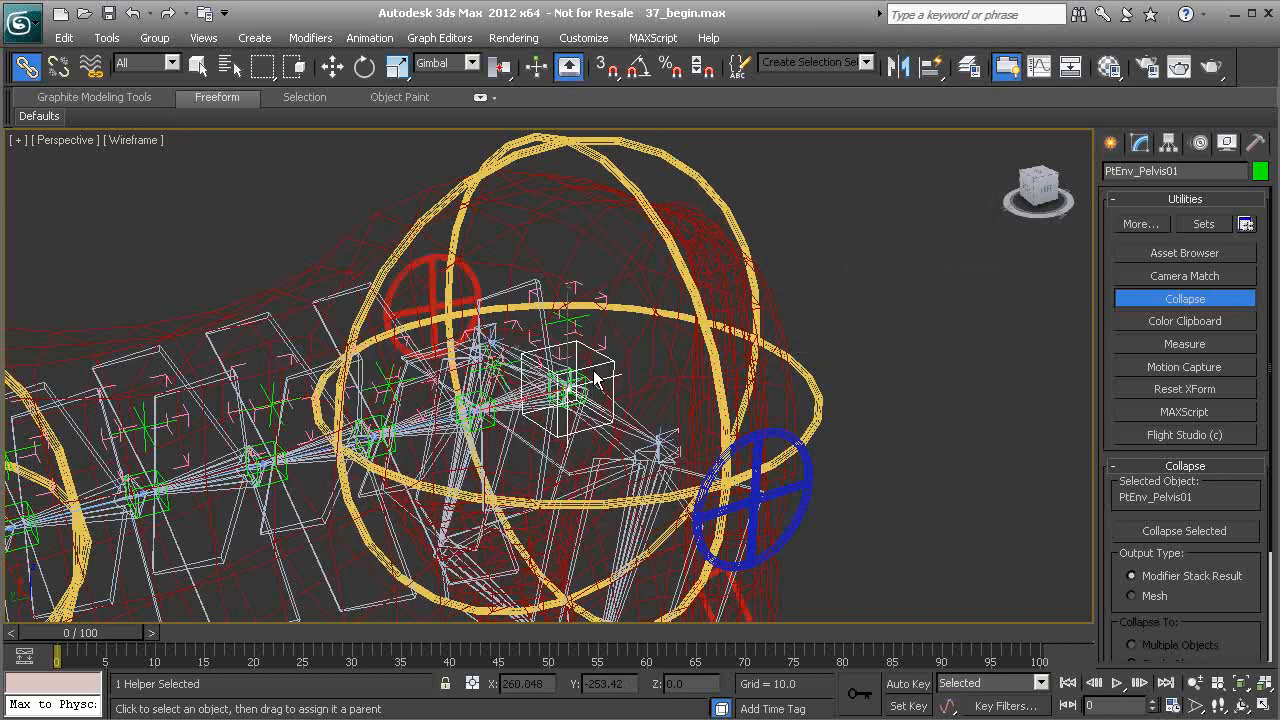
Reset the Cs_Thorax01 sphere's transforms with Reset XForm and collapse its modifier stack.
{"action": "middle_click_drag", "start_coordinate": [584, 388], "coordinate": [417, 334], "text": "alt"}
{"action": "scroll", "coordinate": [383, 408], "scroll_direction": "down", "scroll_amount": 2}
{"action": "middle_click_drag", "start_coordinate": [383, 408], "coordinate": [440, 258], "text": "alt"}
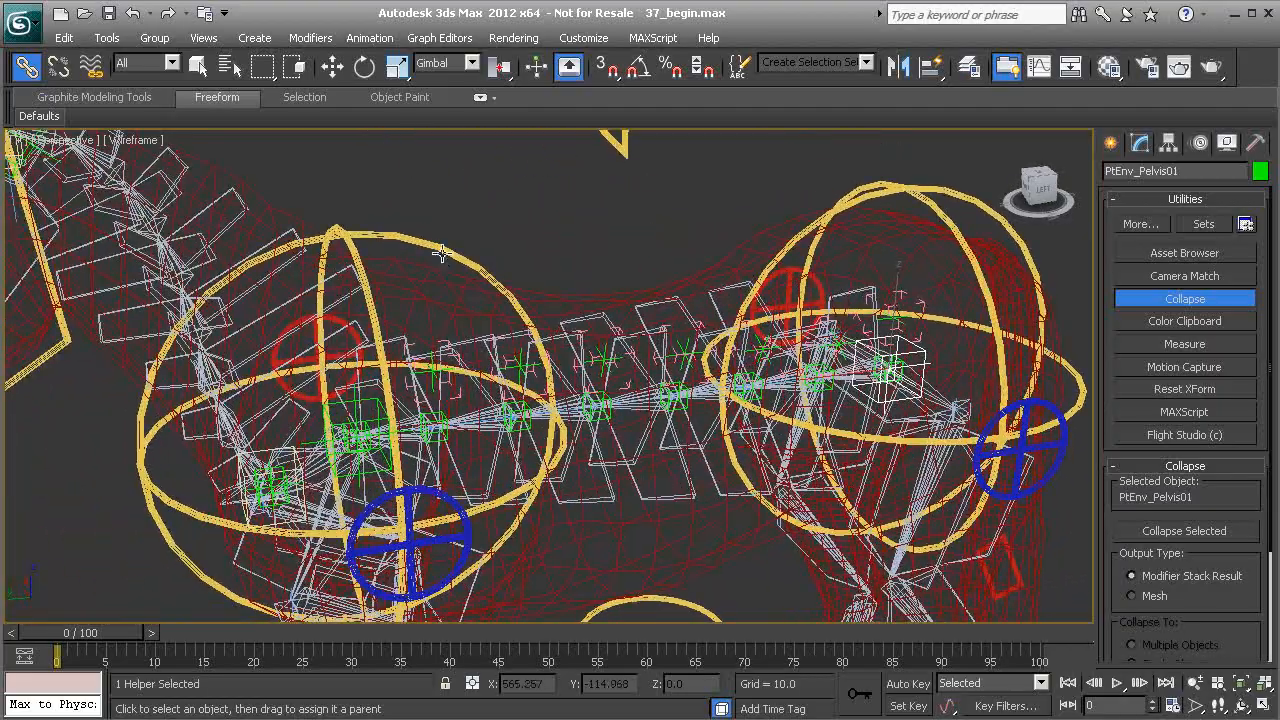
{"action": "left_click", "coordinate": [443, 251]}
{"action": "middle_click_drag", "start_coordinate": [436, 339], "coordinate": [440, 308], "text": "alt"}
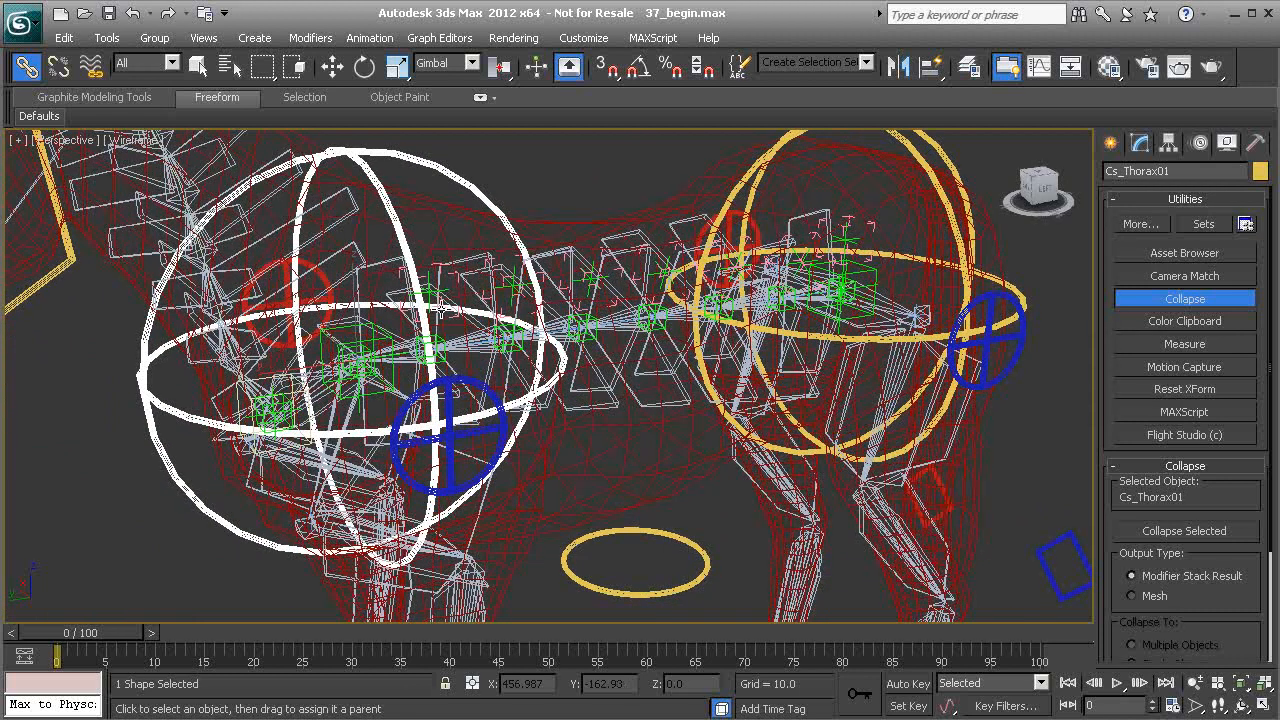
{"action": "left_click", "coordinate": [1205, 300]}
{"action": "left_click", "coordinate": [1187, 390]}
{"action": "left_click", "coordinate": [1203, 500]}
{"action": "left_click", "coordinate": [1221, 396]}
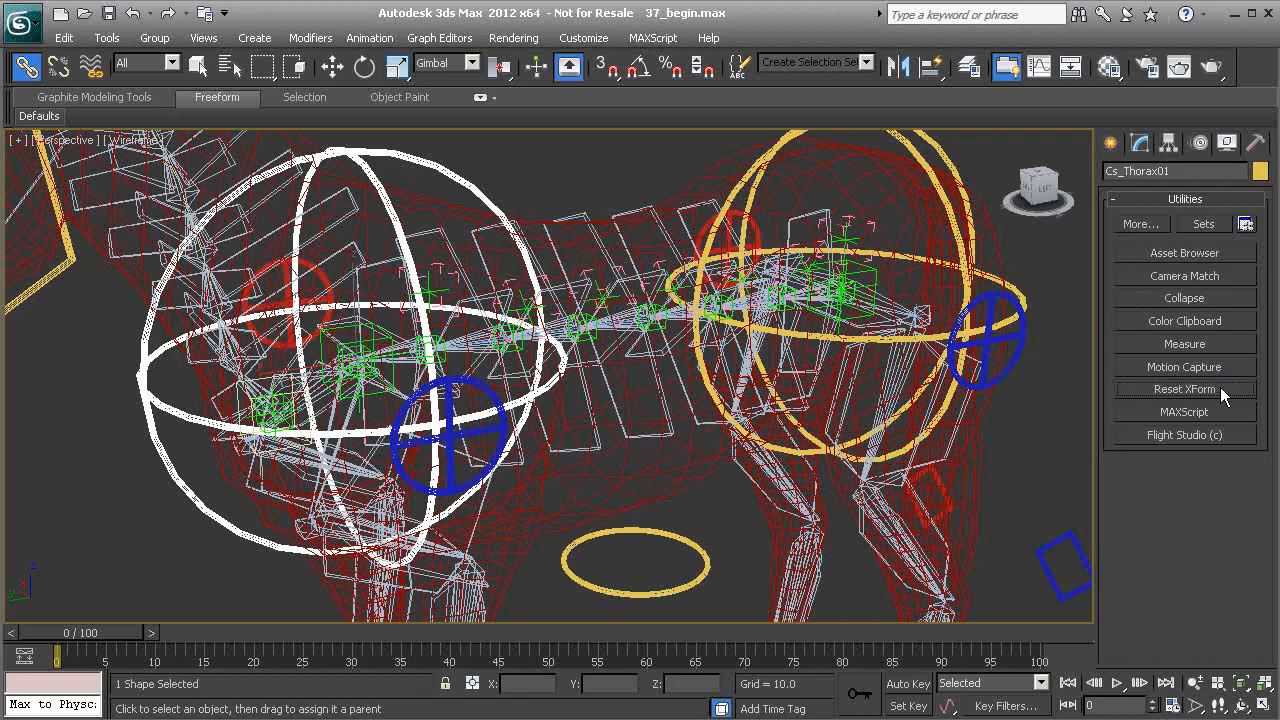
{"action": "middle_click_drag", "start_coordinate": [560, 290], "coordinate": [697, 352]}
{"action": "middle_click_drag", "start_coordinate": [528, 385], "coordinate": [915, 378], "text": "alt"}
{"action": "left_click", "coordinate": [1182, 300]}
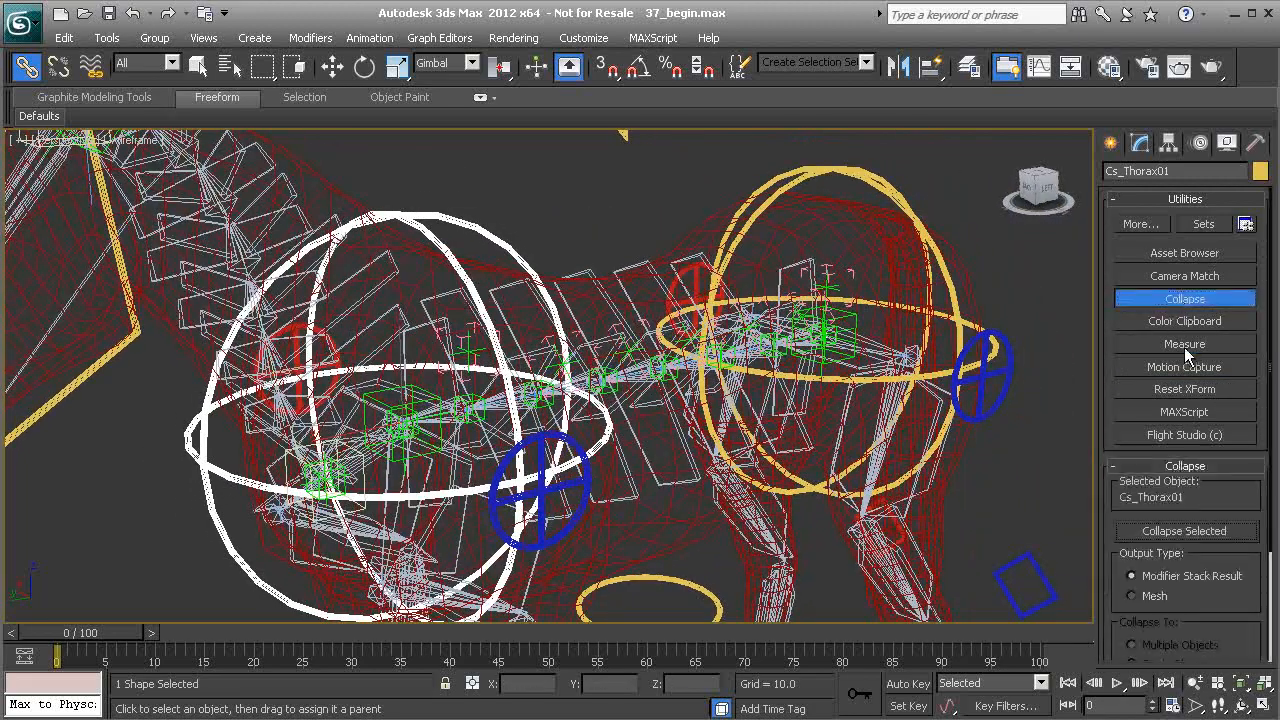
{"action": "left_click", "coordinate": [1208, 300]}
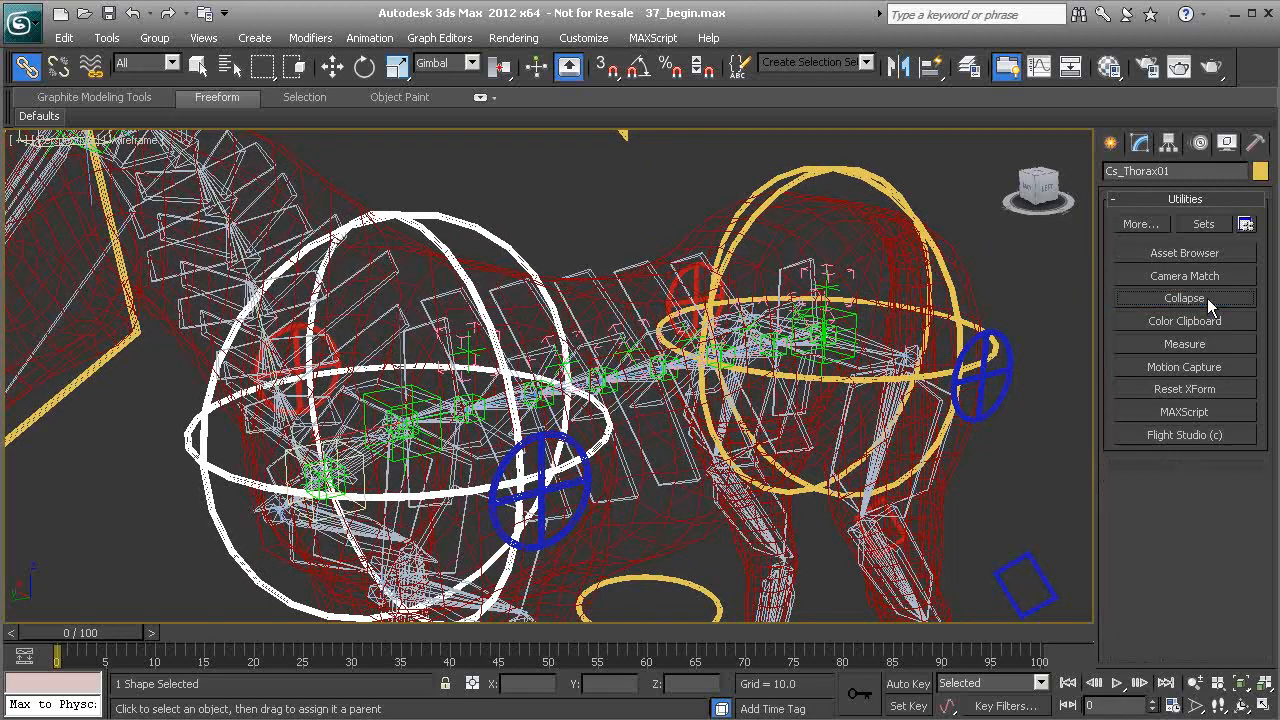
Freeze the transforms of the Cs_Thorax01 sphere.
{"action": "middle_click_drag", "start_coordinate": [398, 232], "coordinate": [505, 241], "text": "alt"}
{"action": "right_click", "coordinate": [533, 201]}
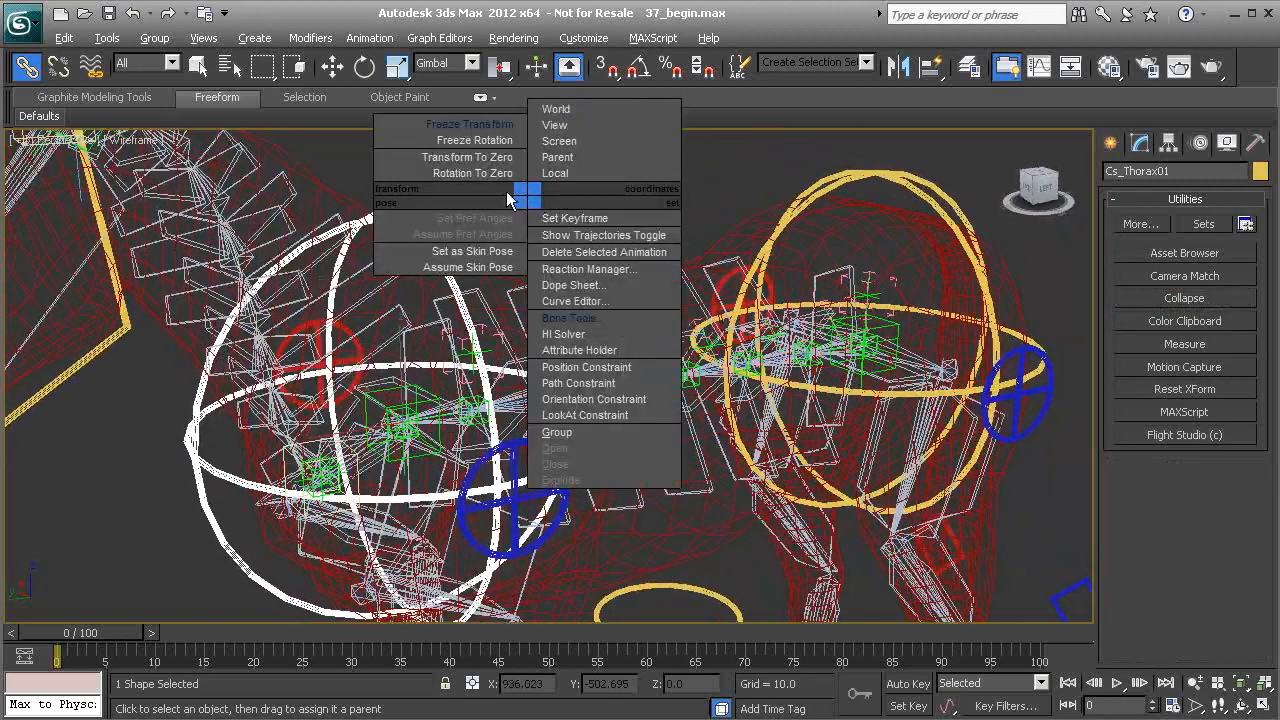
{"action": "left_click", "coordinate": [470, 126]}
{"action": "left_click", "coordinate": [575, 546]}
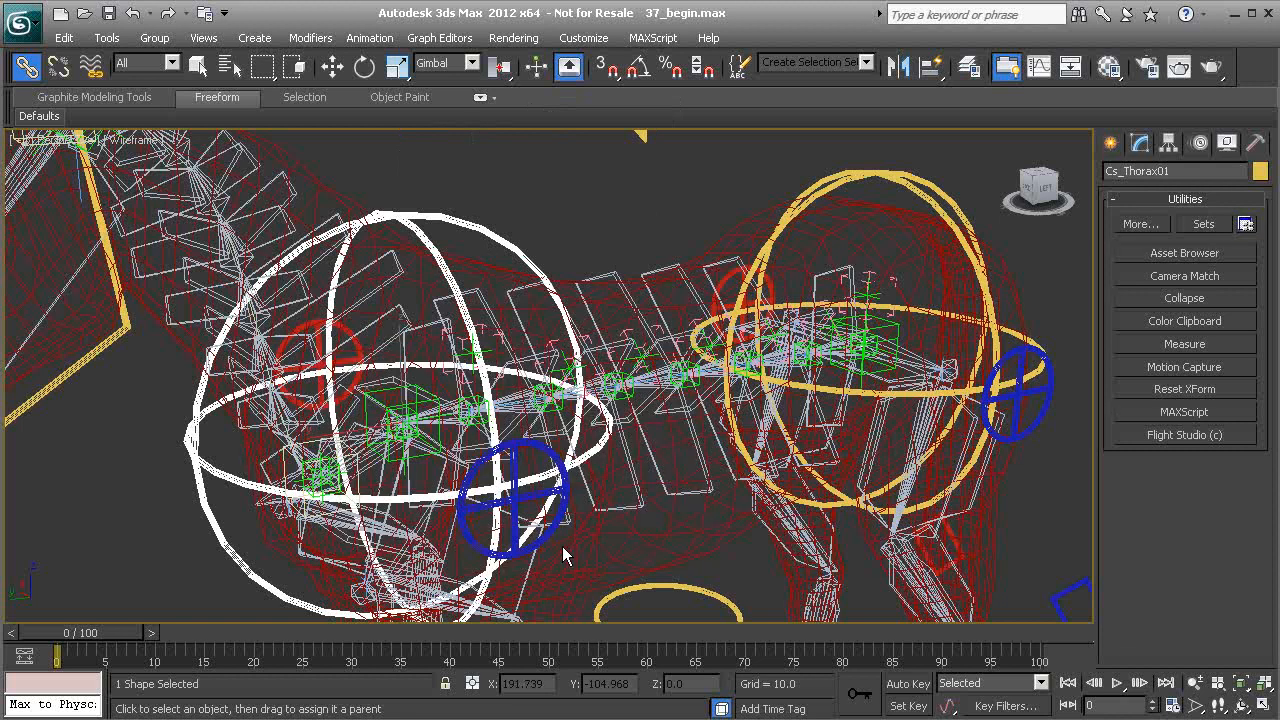
Set the rotation axis order of the Cs_Thorax01 sphere to YXZ.
{"action": "left_click", "coordinate": [1201, 143]}
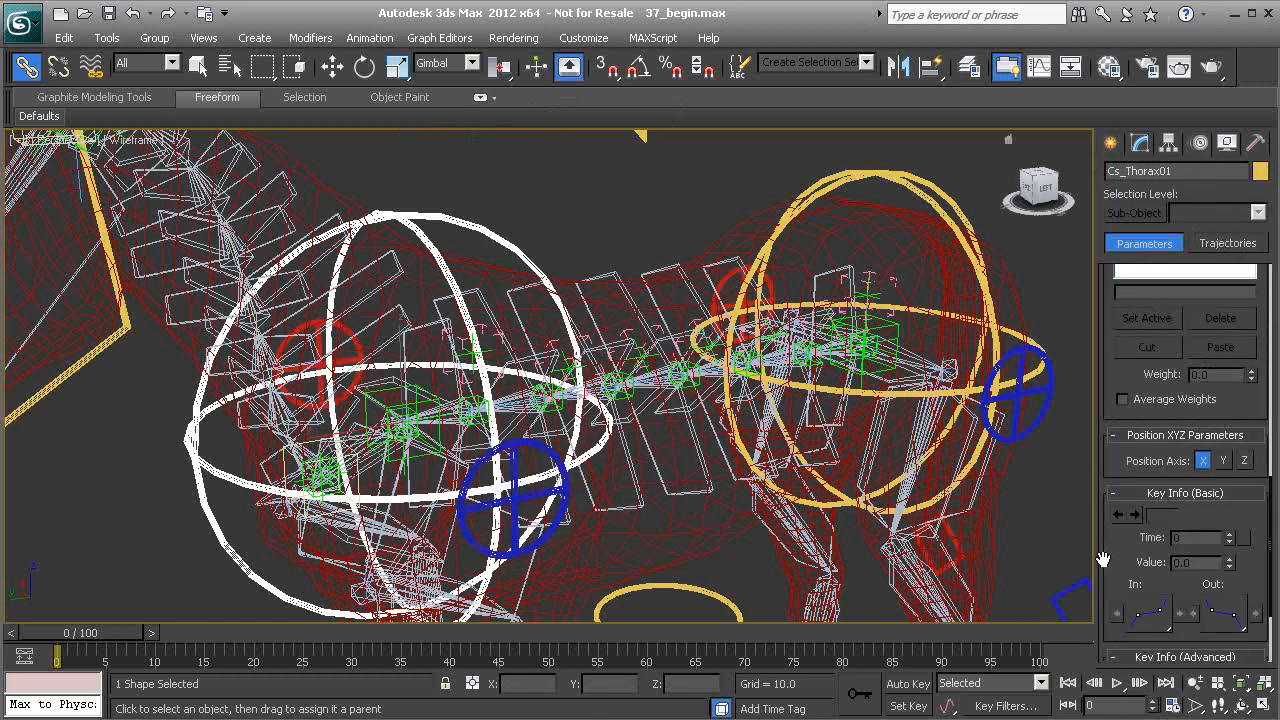
{"action": "scroll", "coordinate": [1103, 366], "scroll_direction": "down", "scroll_amount": 3}
{"action": "scroll", "coordinate": [1108, 380], "scroll_direction": "up", "scroll_amount": 10}
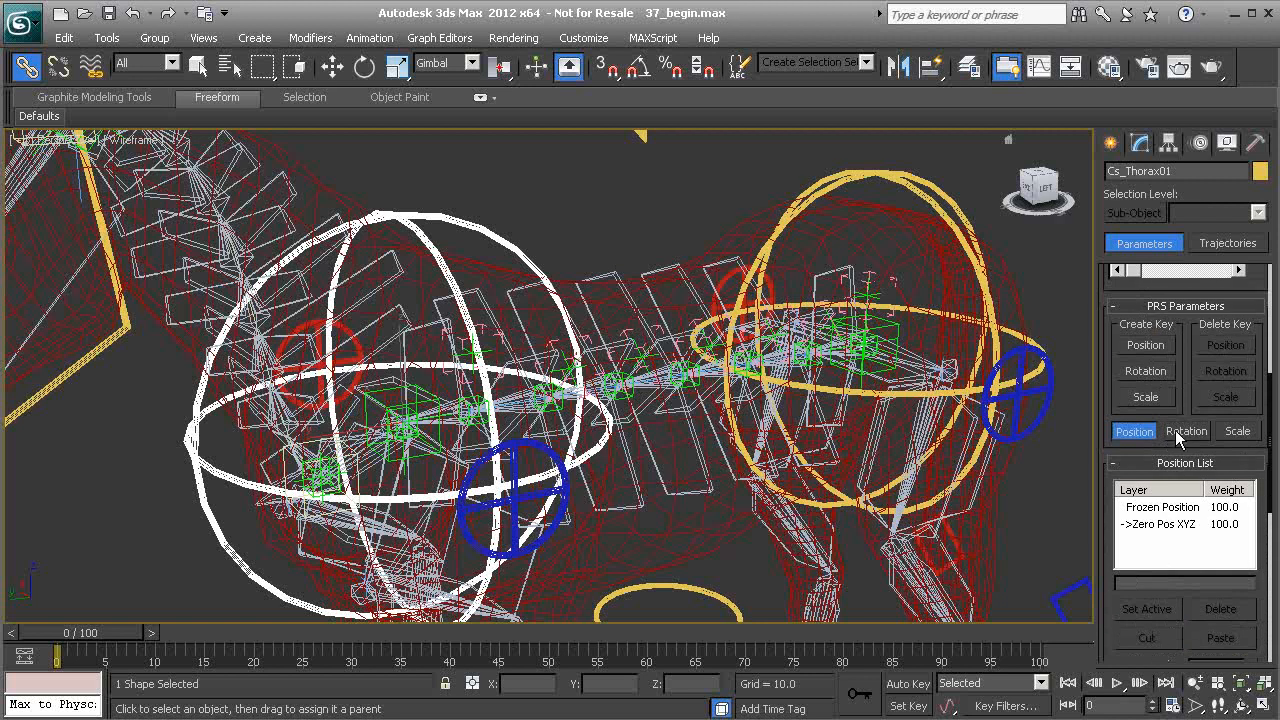
{"action": "left_click", "coordinate": [1172, 436]}
{"action": "left_click_drag", "start_coordinate": [1113, 597], "coordinate": [1133, 14]}
{"action": "left_click", "coordinate": [1236, 378]}
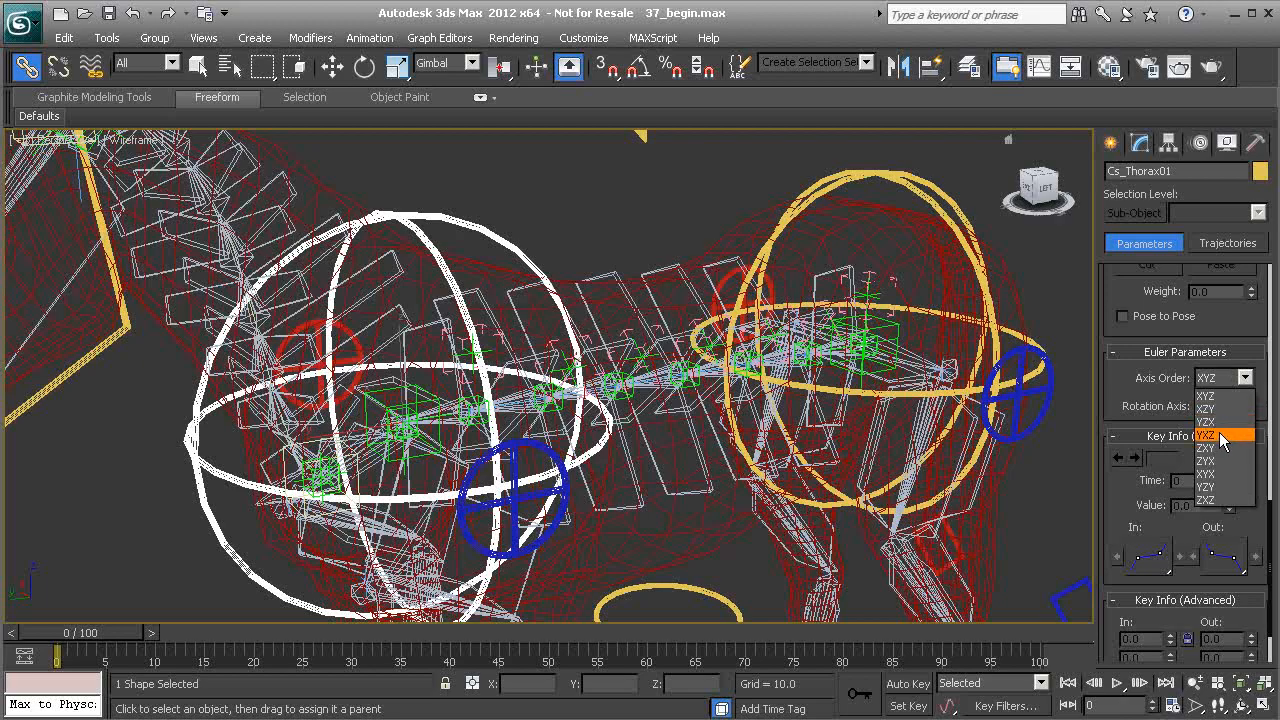
{"action": "left_click", "coordinate": [1220, 436]}
Select the left and right scapula controls together, reset their transforms with Reset XForm and collapse their modifier stacks.
{"action": "middle_click_drag", "start_coordinate": [502, 366], "coordinate": [548, 394]}
{"action": "middle_click_drag", "start_coordinate": [665, 565], "coordinate": [495, 383]}
{"action": "left_click", "coordinate": [597, 444]}
{"action": "left_click", "coordinate": [535, 333], "text": "ctrl"}
{"action": "middle_click_drag", "start_coordinate": [590, 392], "coordinate": [552, 337]}
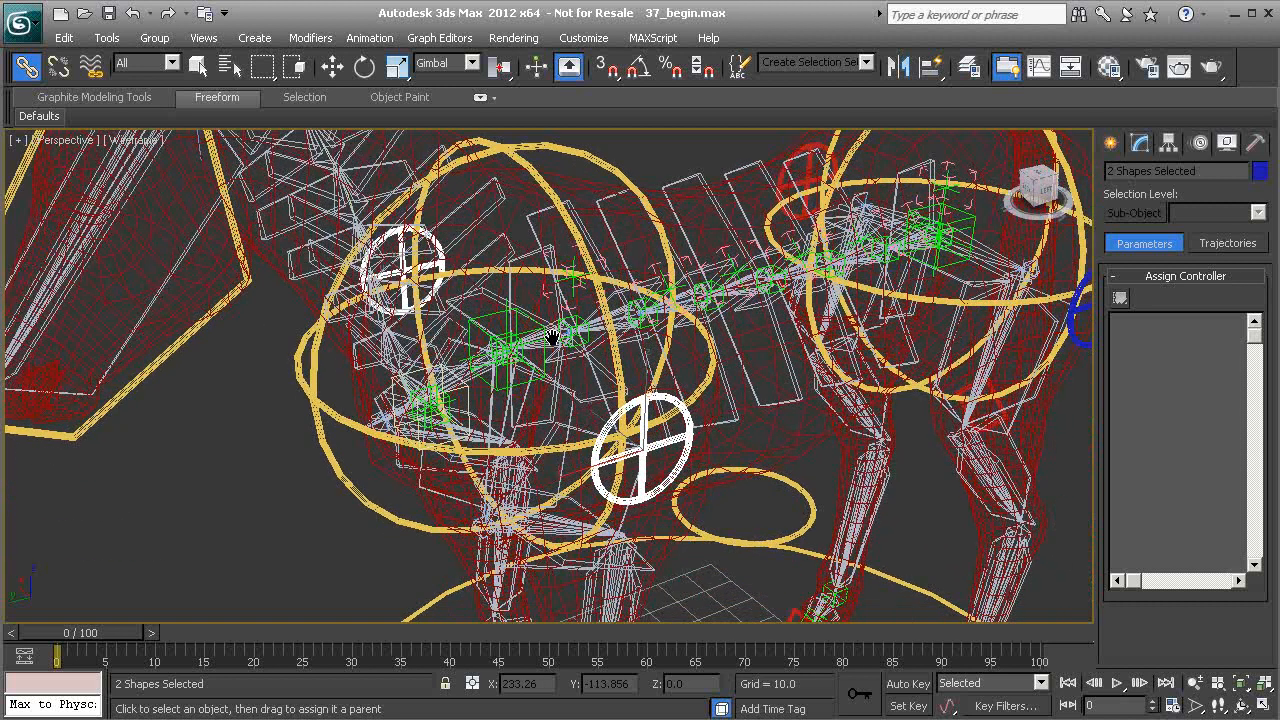
{"action": "left_click", "coordinate": [1259, 143]}
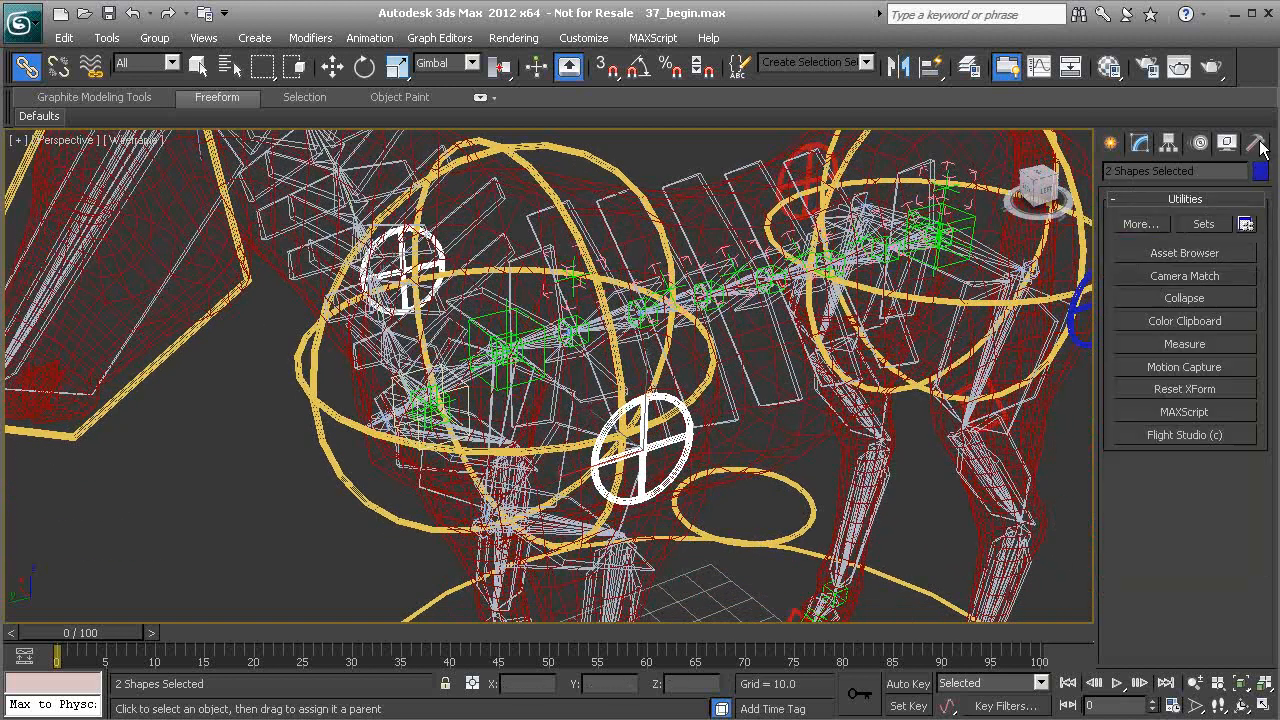
{"action": "left_click", "coordinate": [1190, 390]}
{"action": "left_click", "coordinate": [1200, 505]}
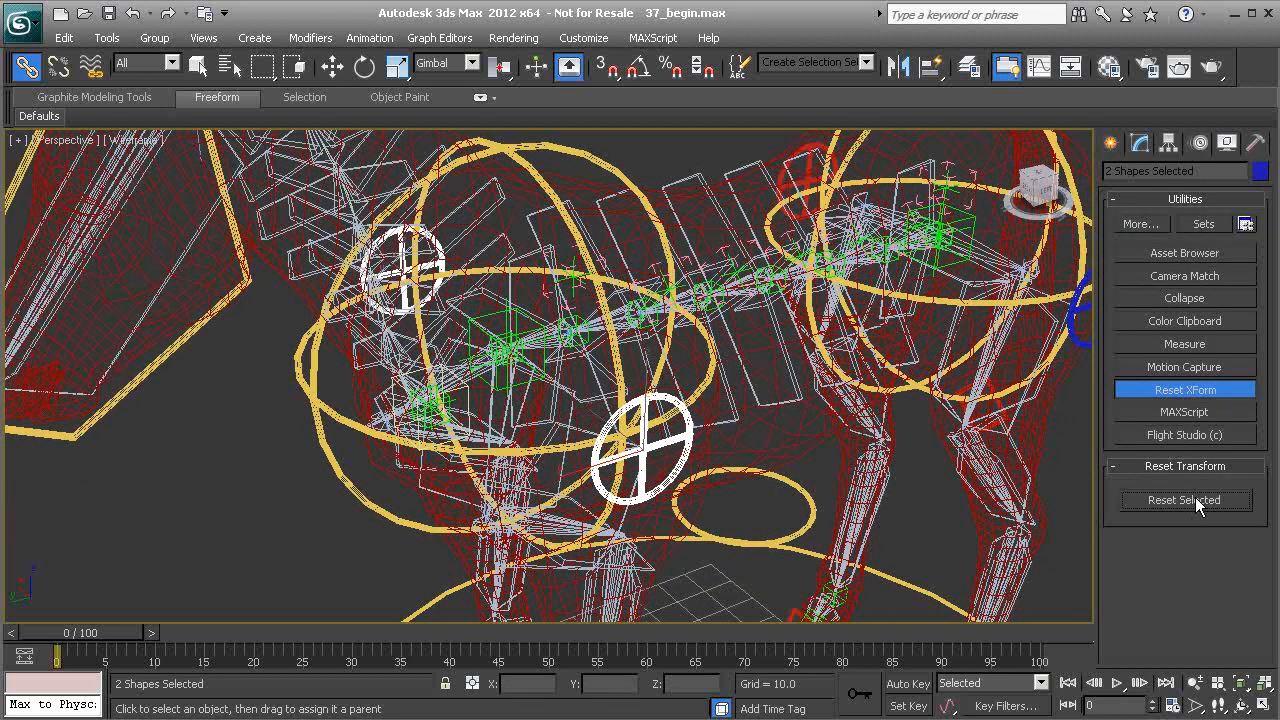
{"action": "left_click", "coordinate": [1224, 390]}
{"action": "left_click", "coordinate": [1200, 300]}
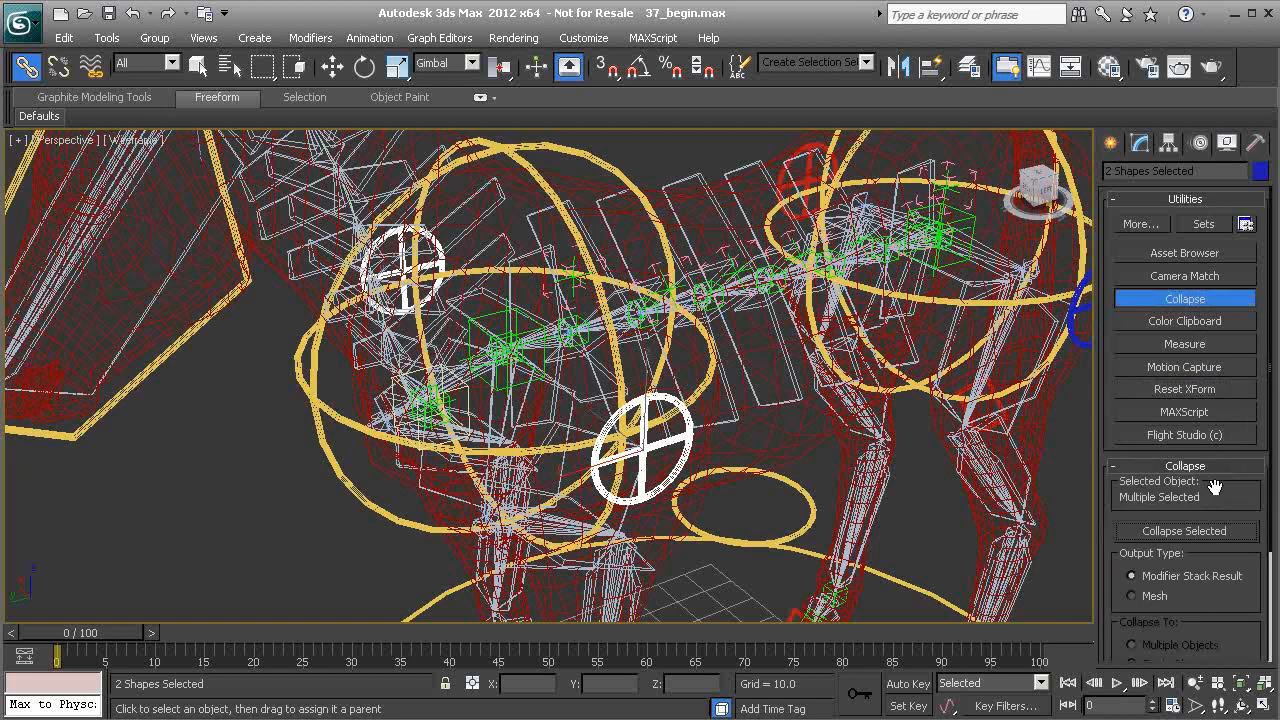
{"action": "left_click", "coordinate": [1197, 532]}
Link both scapula controls to the Cs_Thorax01 sphere and freeze their transforms.
{"action": "middle_click_drag", "start_coordinate": [605, 302], "coordinate": [609, 428]}
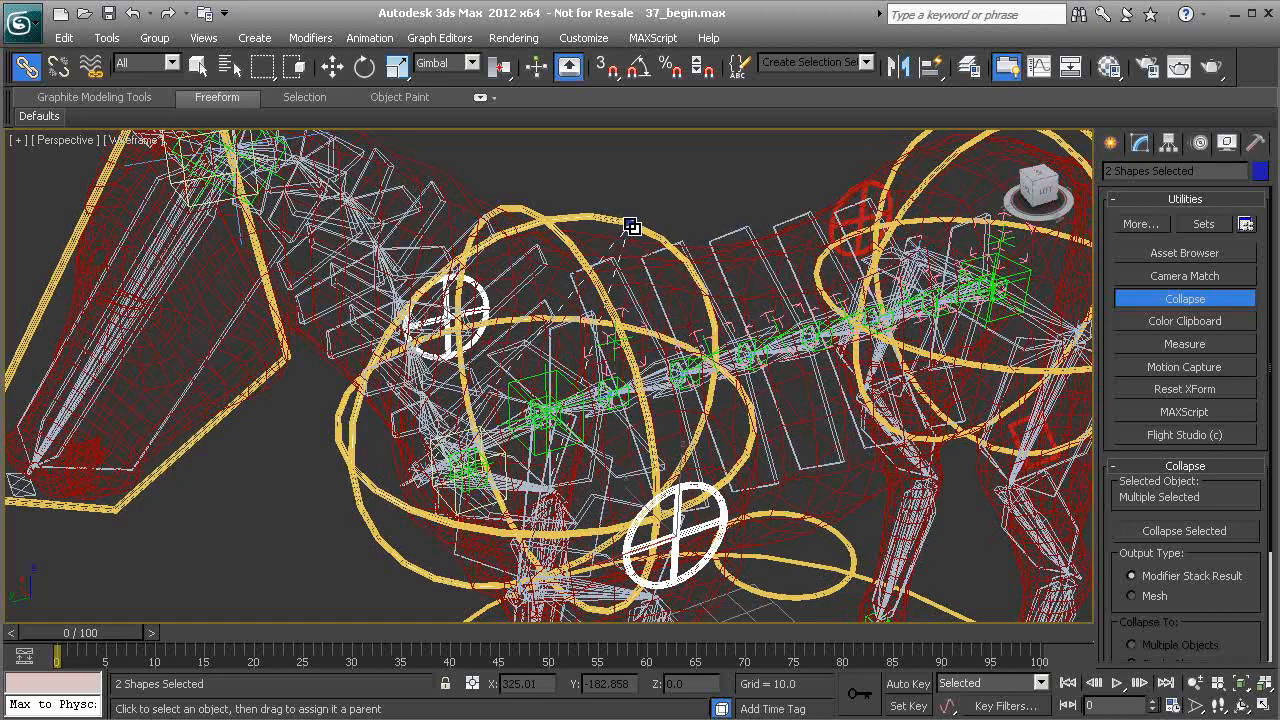
{"action": "middle_click_drag", "start_coordinate": [561, 238], "coordinate": [660, 236], "text": "alt"}
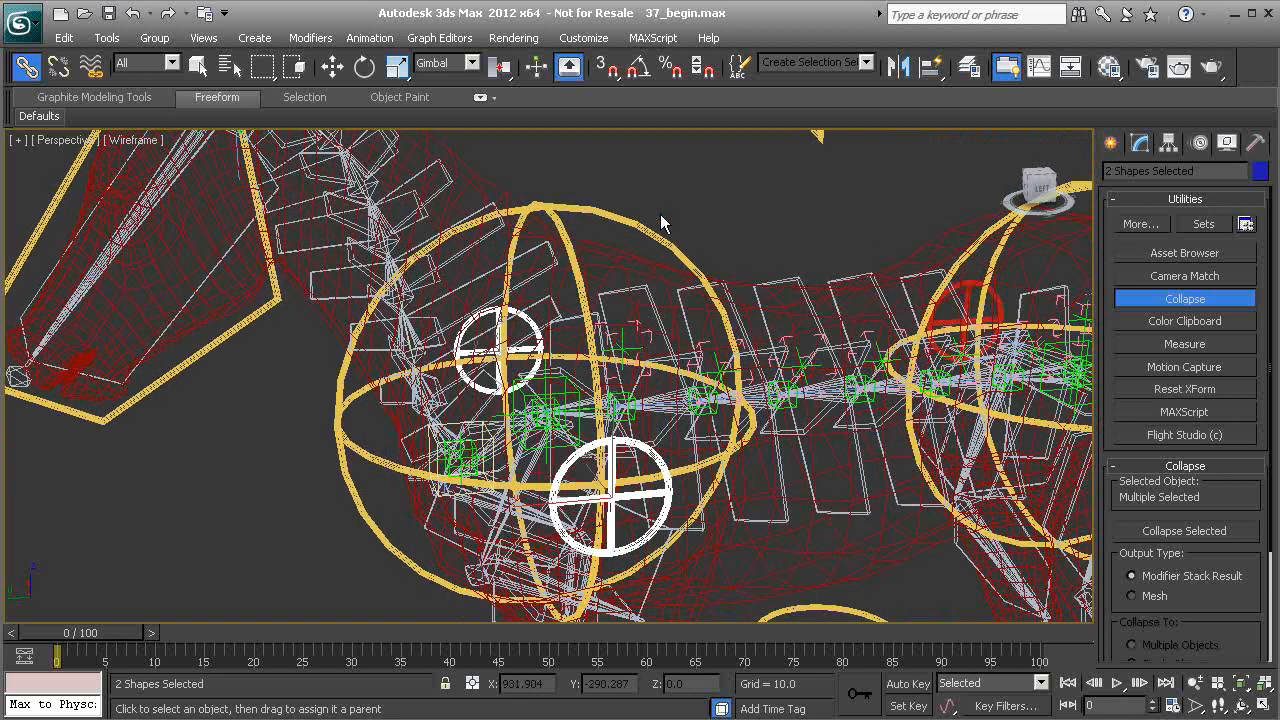
{"action": "right_click", "coordinate": [656, 195]}
{"action": "left_click", "coordinate": [600, 124]}
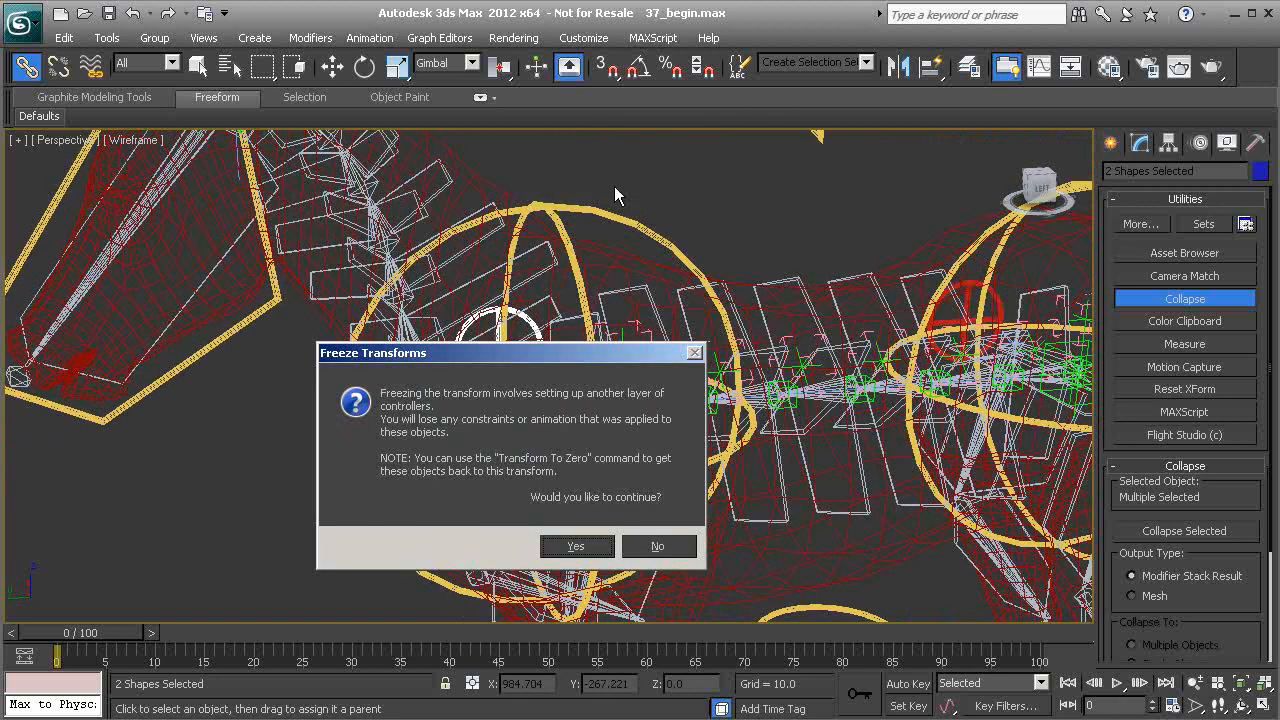
{"action": "left_click", "coordinate": [575, 547]}
Inspect the rotation gizmos of Cs_L_Scapula01 and Cs_R_Scapula01, selecting each control in turn with the Rotate tool.
{"action": "middle_click_drag", "start_coordinate": [575, 549], "coordinate": [686, 333], "text": "alt"}
{"action": "key", "text": "e"}
{"action": "left_click", "coordinate": [703, 293]}
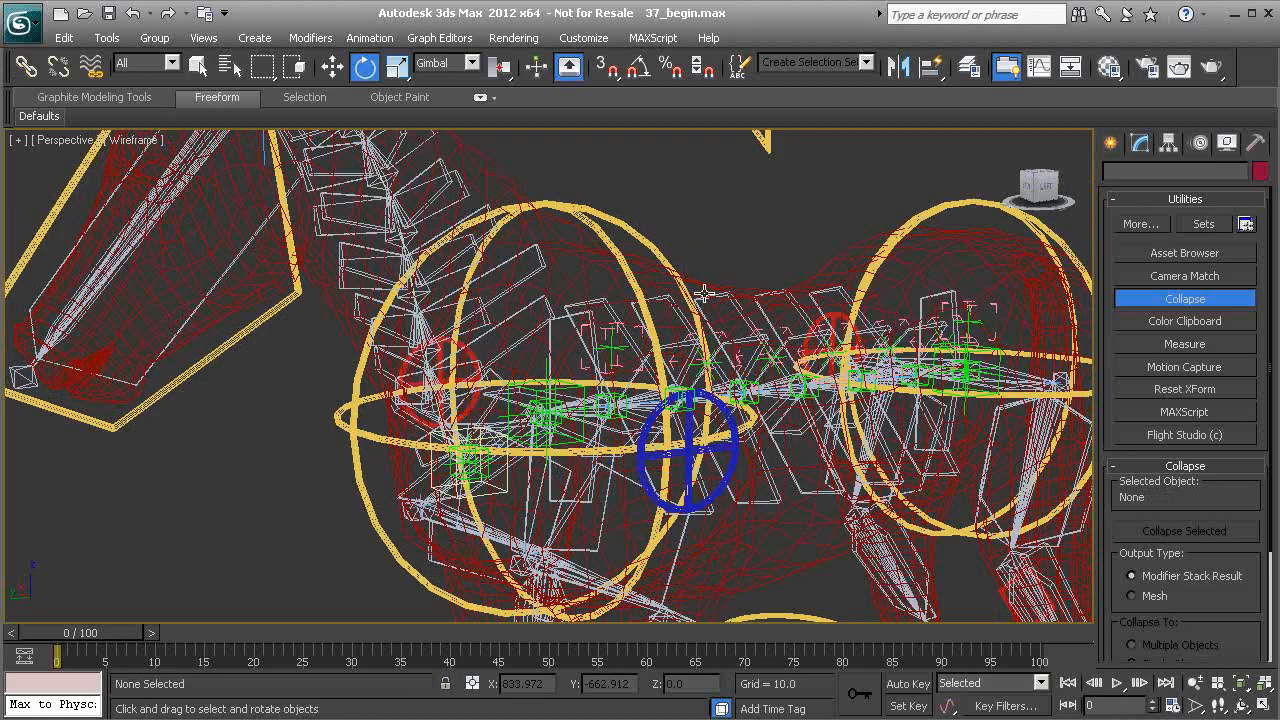
{"action": "left_click", "coordinate": [722, 484]}
{"action": "middle_click_drag", "start_coordinate": [710, 497], "coordinate": [430, 357], "text": "alt"}
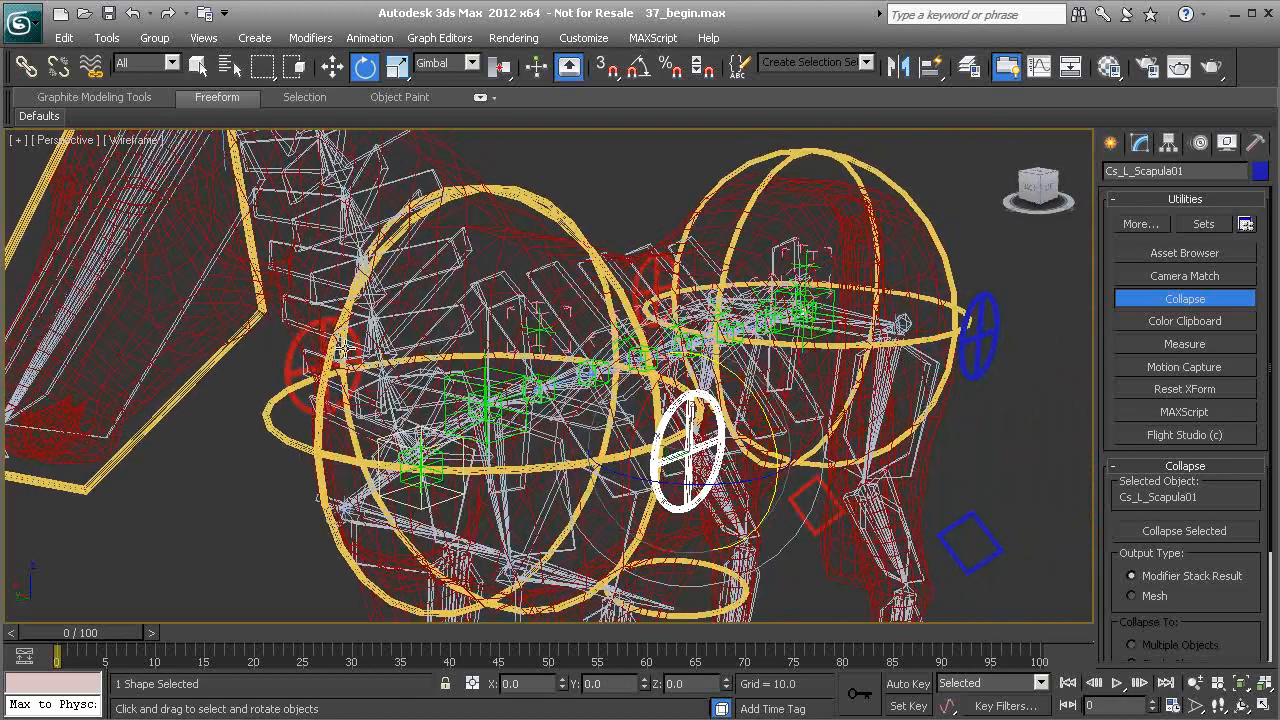
{"action": "left_click", "coordinate": [291, 354]}
{"action": "middle_click_drag", "start_coordinate": [291, 354], "coordinate": [548, 390], "text": "alt"}
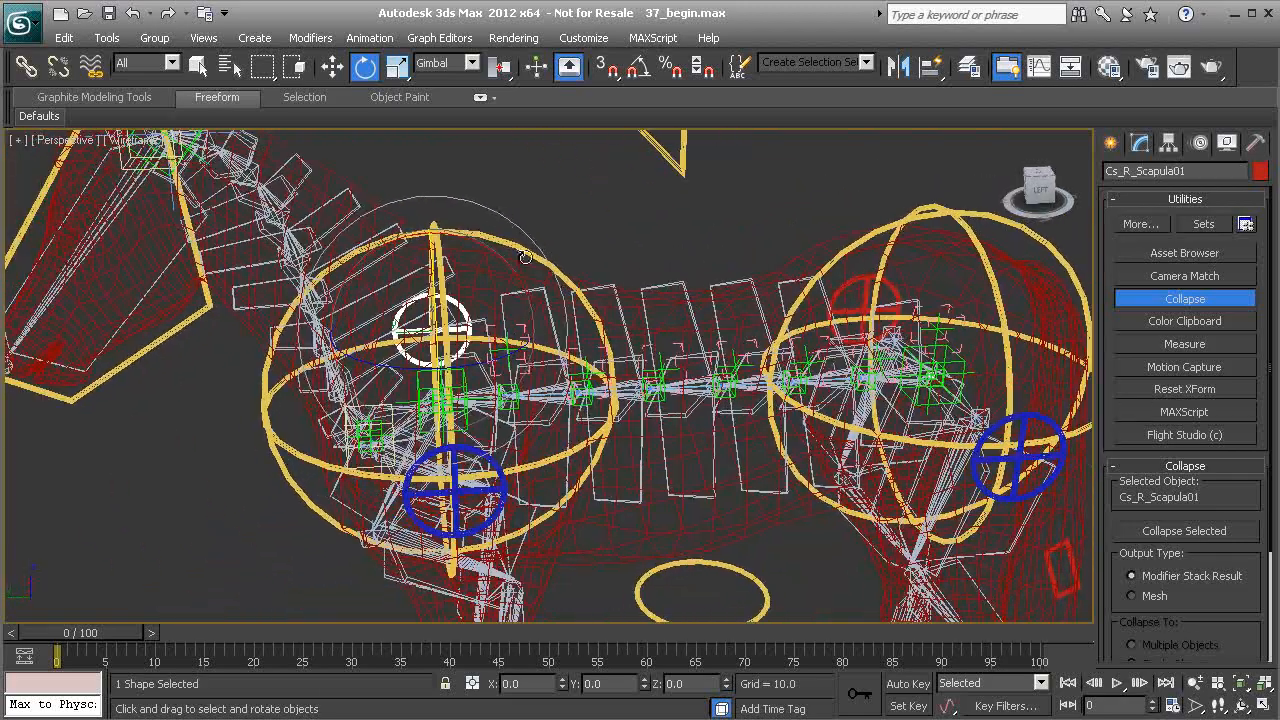
{"action": "left_click", "coordinate": [595, 224]}
Link the PtEnv_Thorax01 box helper to the Cs_Thorax01 sphere and freeze its transforms.
{"action": "middle_click_drag", "start_coordinate": [595, 224], "coordinate": [526, 348], "text": "alt"}
{"action": "scroll", "coordinate": [526, 348], "scroll_direction": "up", "scroll_amount": 2}
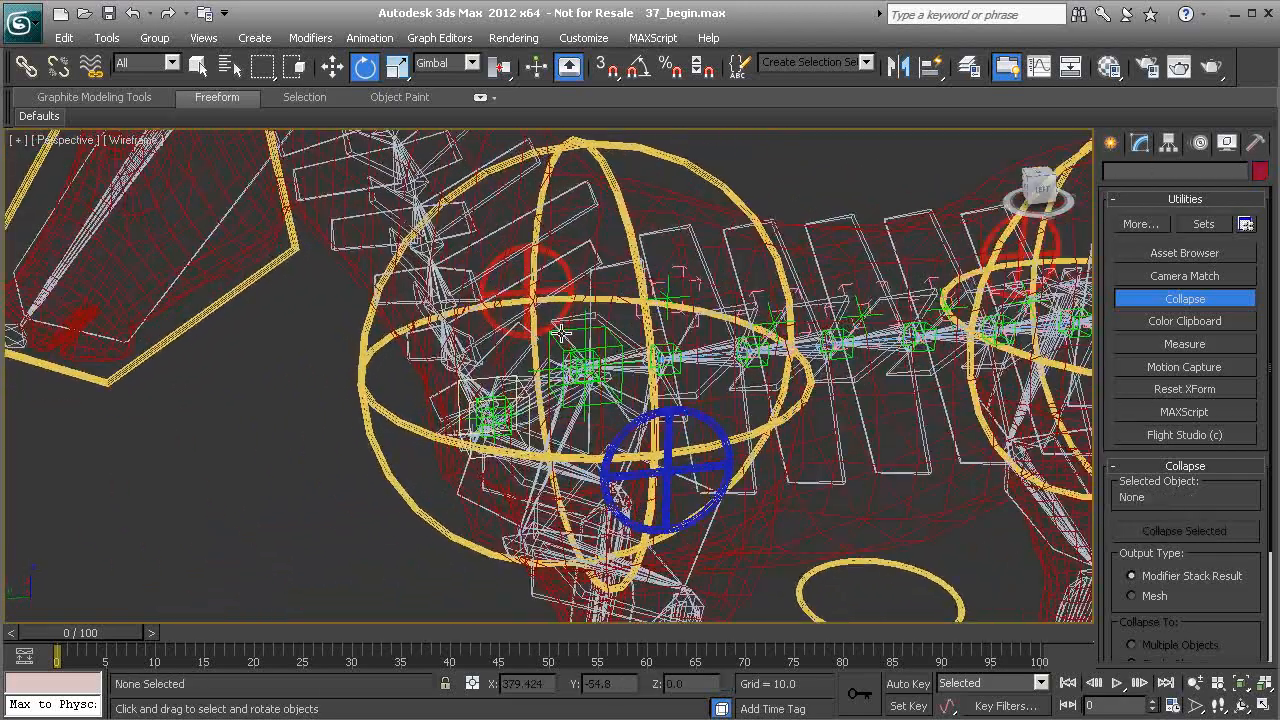
{"action": "left_click", "coordinate": [557, 342]}
{"action": "left_click", "coordinate": [26, 66]}
{"action": "middle_click_drag", "start_coordinate": [528, 358], "coordinate": [520, 388], "text": "alt"}
{"action": "left_click_drag", "start_coordinate": [522, 405], "coordinate": [680, 266]}
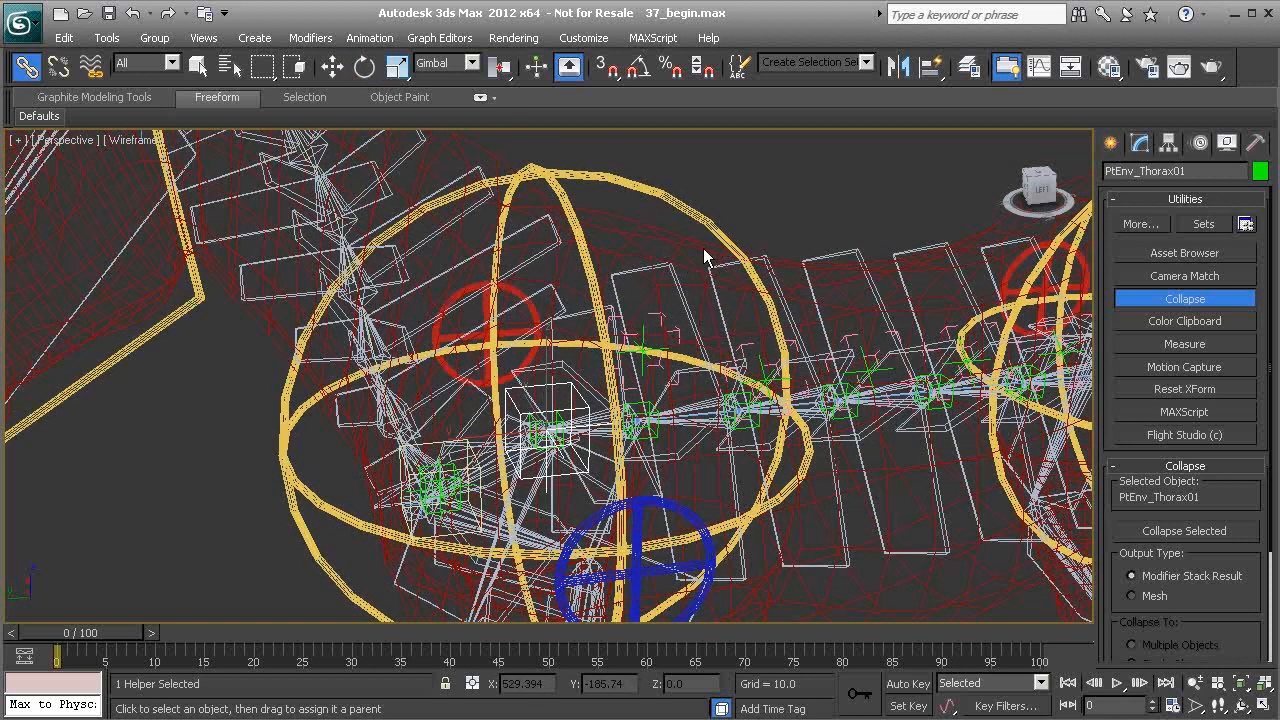
{"action": "right_click", "coordinate": [711, 171]}
{"action": "left_click", "coordinate": [633, 100]}
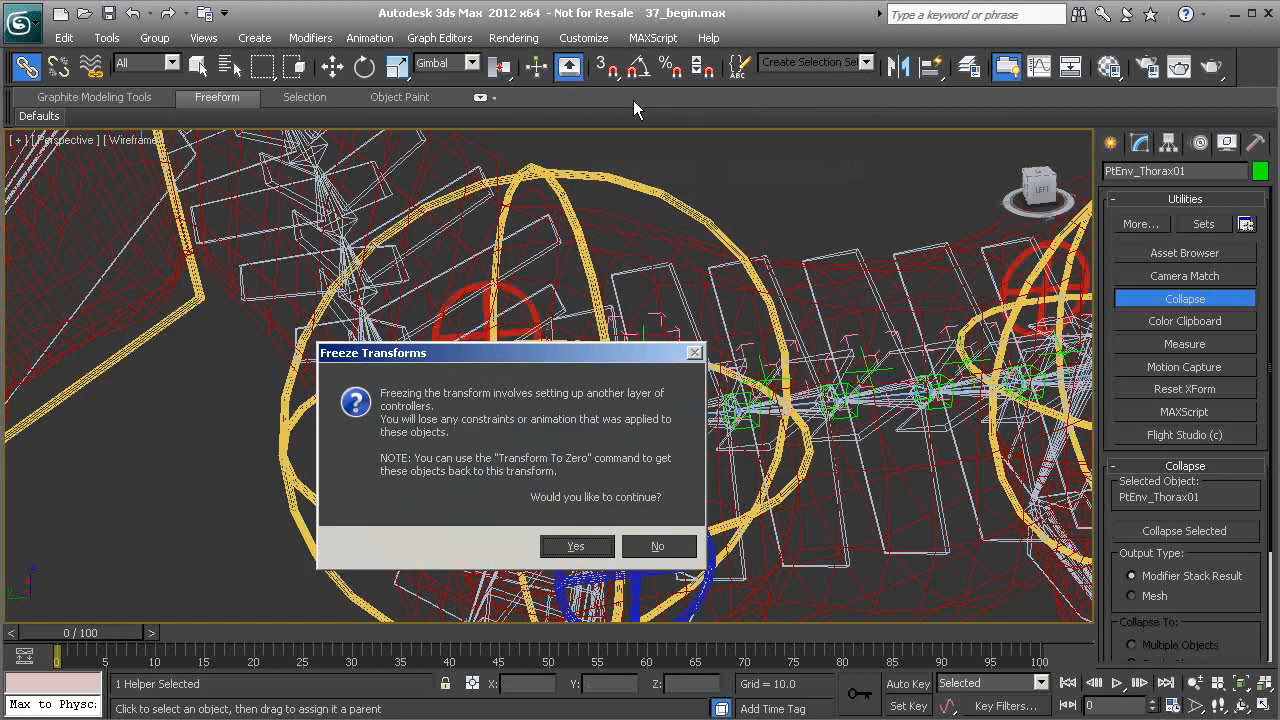
{"action": "left_click", "coordinate": [575, 546]}
Select the Cs_Thorax01 sphere and examine its rotation gizmo with the Rotate tool.
{"action": "middle_click_drag", "start_coordinate": [556, 424], "coordinate": [524, 400], "text": "alt"}
{"action": "scroll", "coordinate": [526, 494], "scroll_direction": "down", "scroll_amount": 3}
{"action": "middle_click_drag", "start_coordinate": [560, 450], "coordinate": [602, 508]}
{"action": "left_click", "coordinate": [565, 512]}
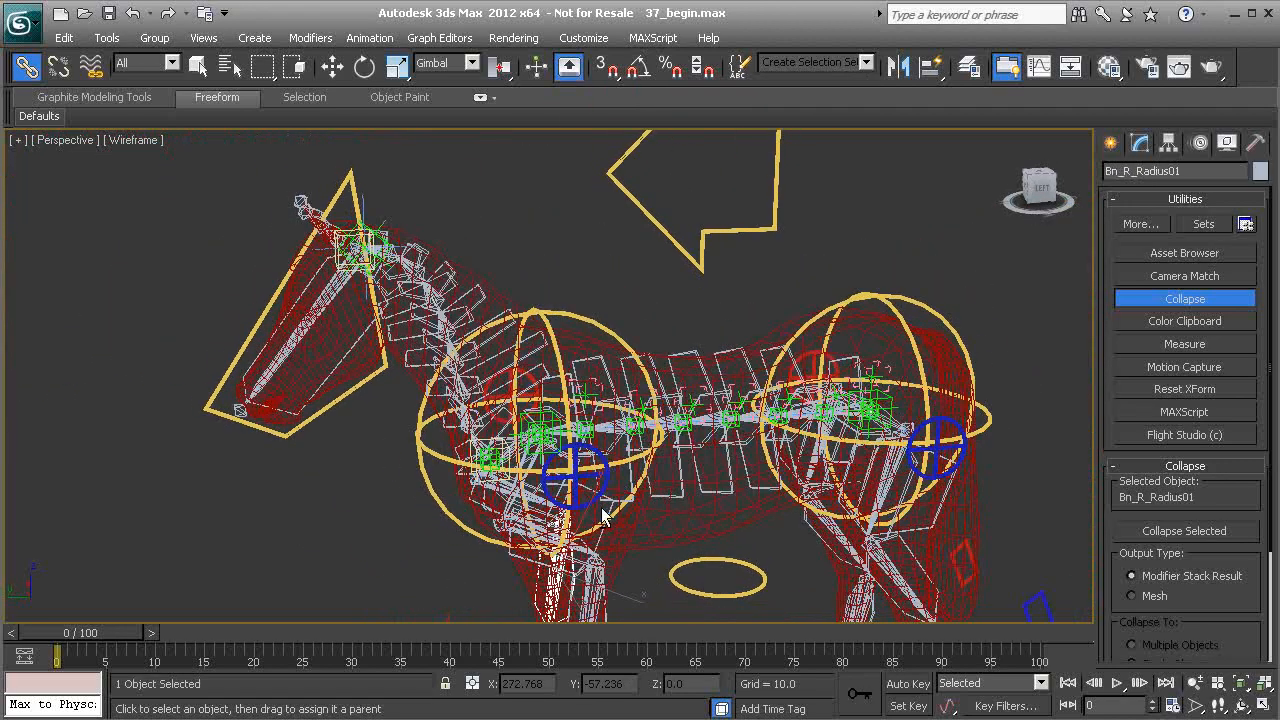
{"action": "left_click", "coordinate": [604, 456]}
{"action": "left_click", "coordinate": [584, 325]}
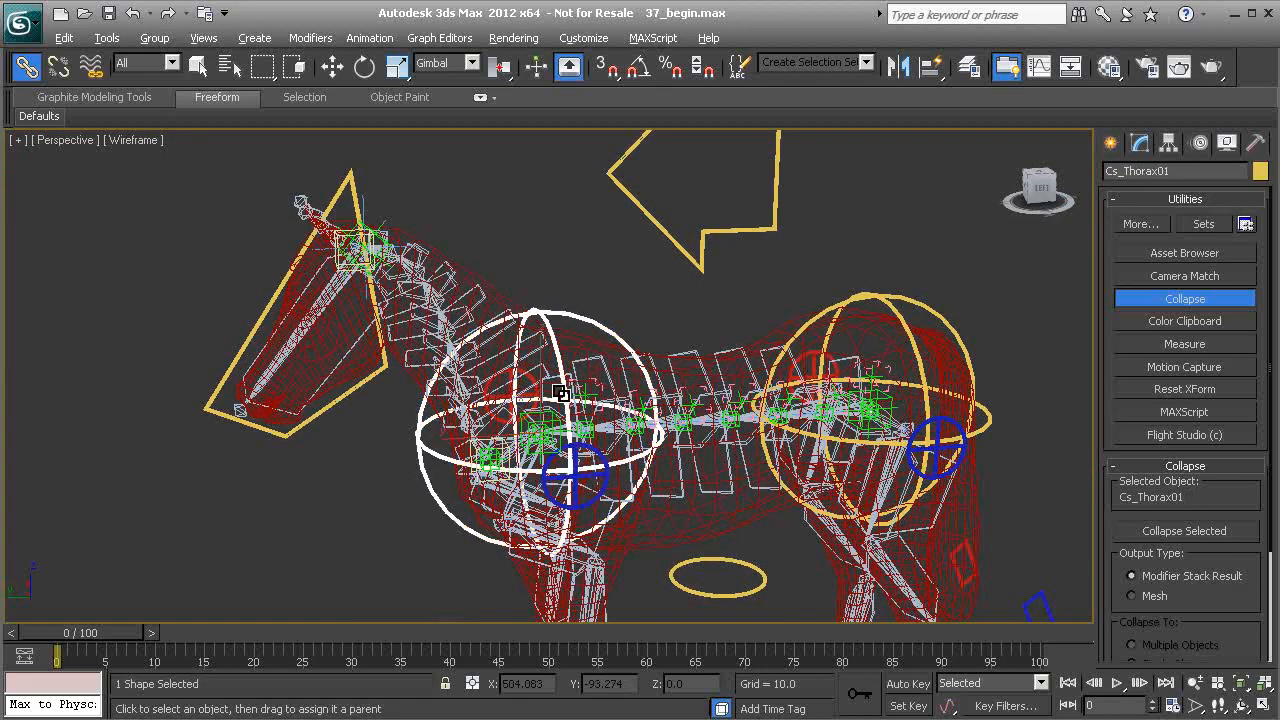
{"action": "middle_click_drag", "start_coordinate": [584, 325], "coordinate": [596, 423], "text": "alt"}
{"action": "key", "text": "e"}
{"action": "left_click_drag", "start_coordinate": [543, 411], "coordinate": [567, 470]}
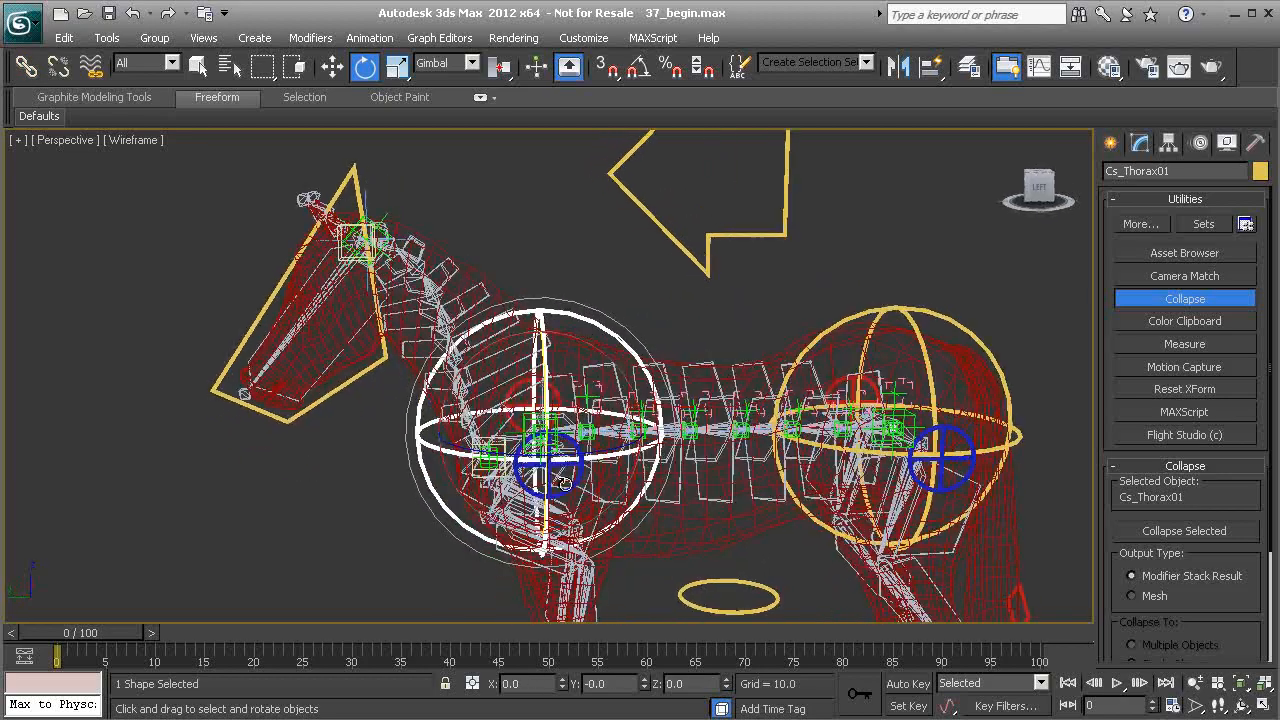
{"action": "scroll", "coordinate": [565, 484], "scroll_direction": "up", "scroll_amount": 2}
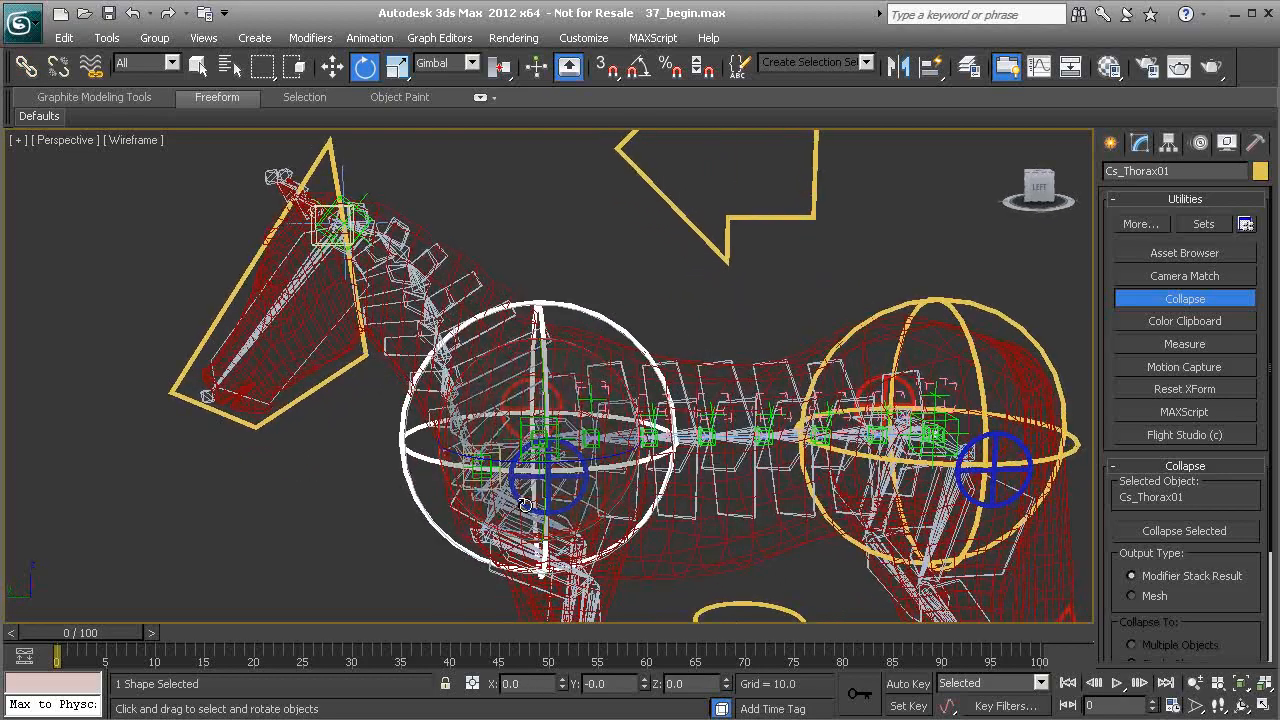
Select the Cs_L_Scapula01 control and examine its pivot position with the Move tool.
{"action": "left_click", "coordinate": [526, 505]}
{"action": "middle_click_drag", "start_coordinate": [535, 508], "coordinate": [566, 486], "text": "alt"}
{"action": "key", "text": "w"}
{"action": "middle_click_drag", "start_coordinate": [484, 561], "coordinate": [464, 482]}
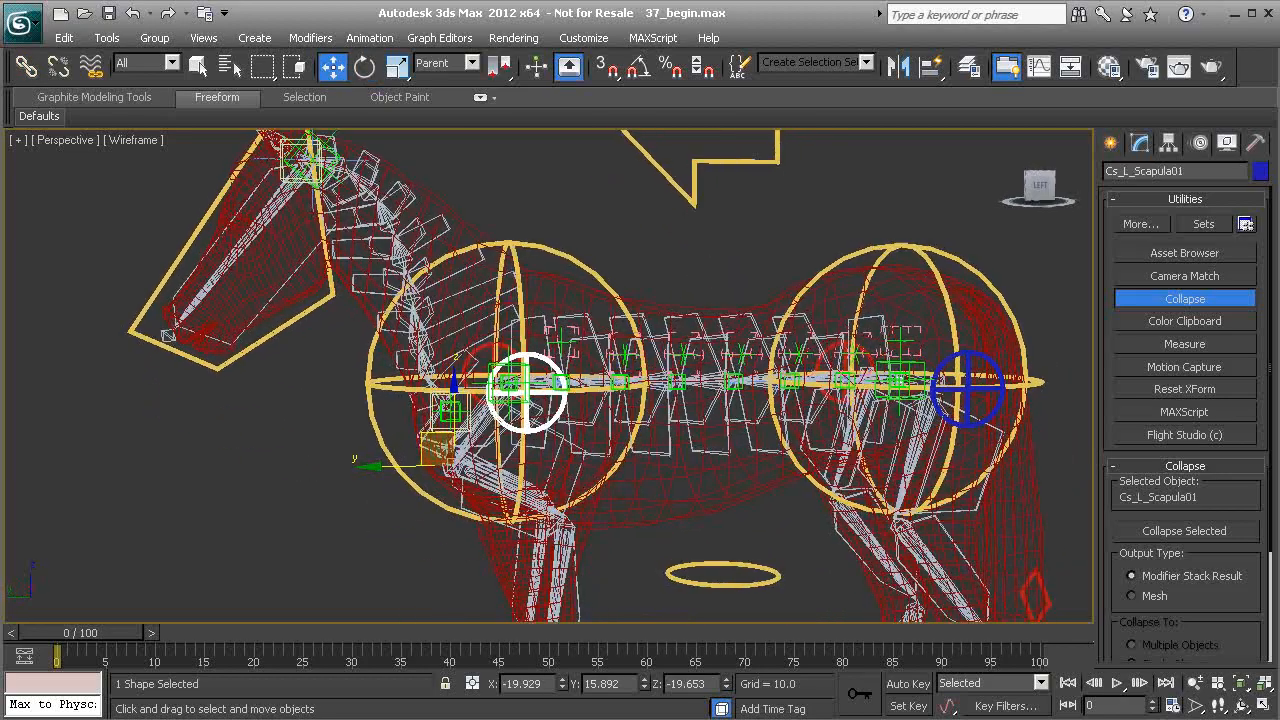
{"action": "scroll", "coordinate": [463, 481], "scroll_direction": "up", "scroll_amount": 1}
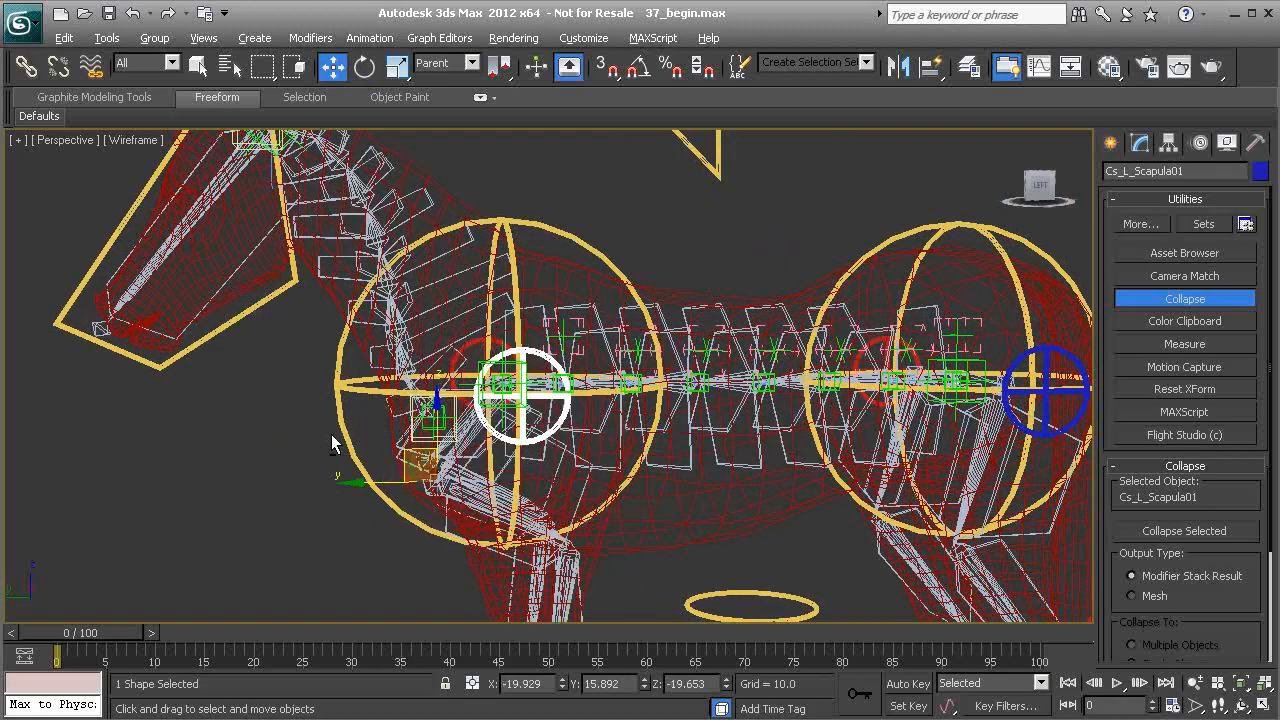
{"action": "middle_click_drag", "start_coordinate": [335, 450], "coordinate": [435, 442], "text": "alt"}
{"action": "middle_click_drag", "start_coordinate": [186, 410], "coordinate": [510, 456]}
{"action": "left_click", "coordinate": [306, 411]}
Select the Cs_Head01 control, reset its transforms with Reset XForm and collapse its modifier stack.
{"action": "middle_click_drag", "start_coordinate": [698, 434], "coordinate": [410, 430], "text": "alt"}
{"action": "scroll", "coordinate": [405, 410], "scroll_direction": "down", "scroll_amount": 2}
{"action": "middle_click_drag", "start_coordinate": [388, 370], "coordinate": [506, 417]}
{"action": "scroll", "coordinate": [497, 345], "scroll_direction": "up", "scroll_amount": 1}
{"action": "left_click", "coordinate": [357, 200]}
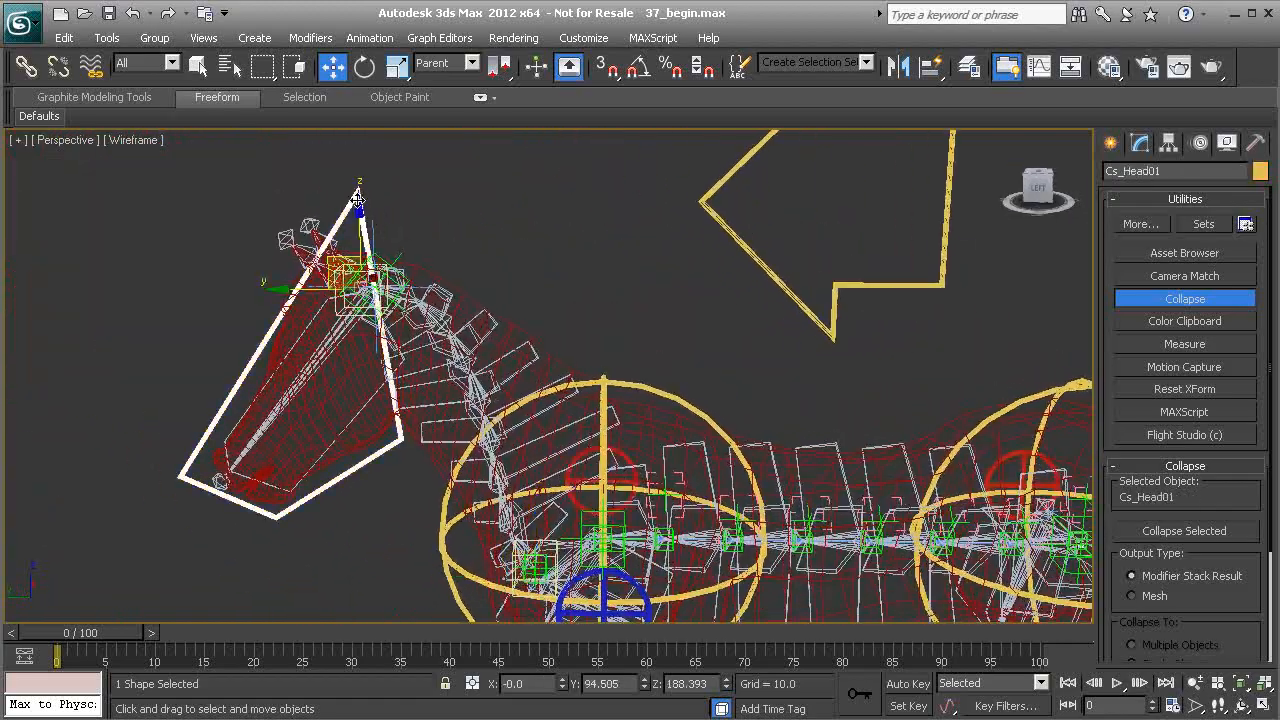
{"action": "mouse_move", "coordinate": [500, 300]}
{"action": "middle_mouse_down", "text": "alt"}
{"action": "mouse_move", "coordinate": [512, 310]}
{"action": "mouse_move", "coordinate": [504, 286]}
{"action": "middle_mouse_up", "text": "alt"}
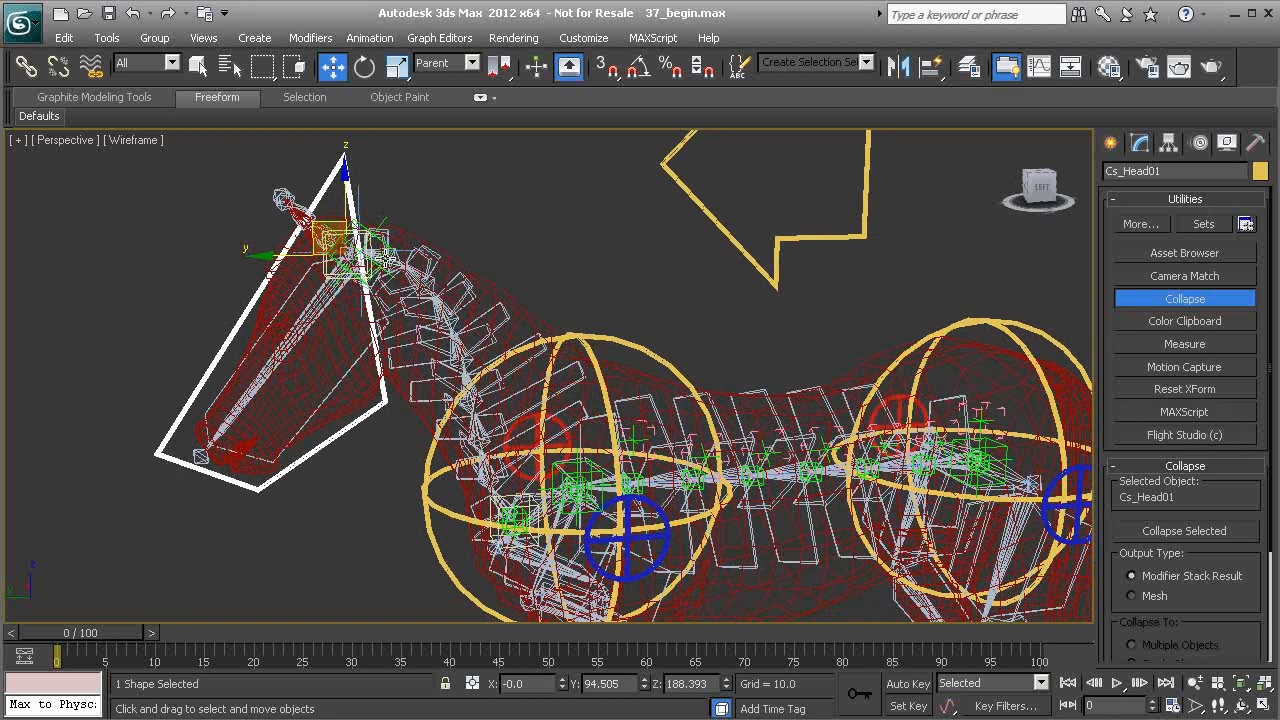
{"action": "middle_click_drag", "start_coordinate": [872, 344], "coordinate": [851, 338]}
{"action": "left_click", "coordinate": [1212, 299]}
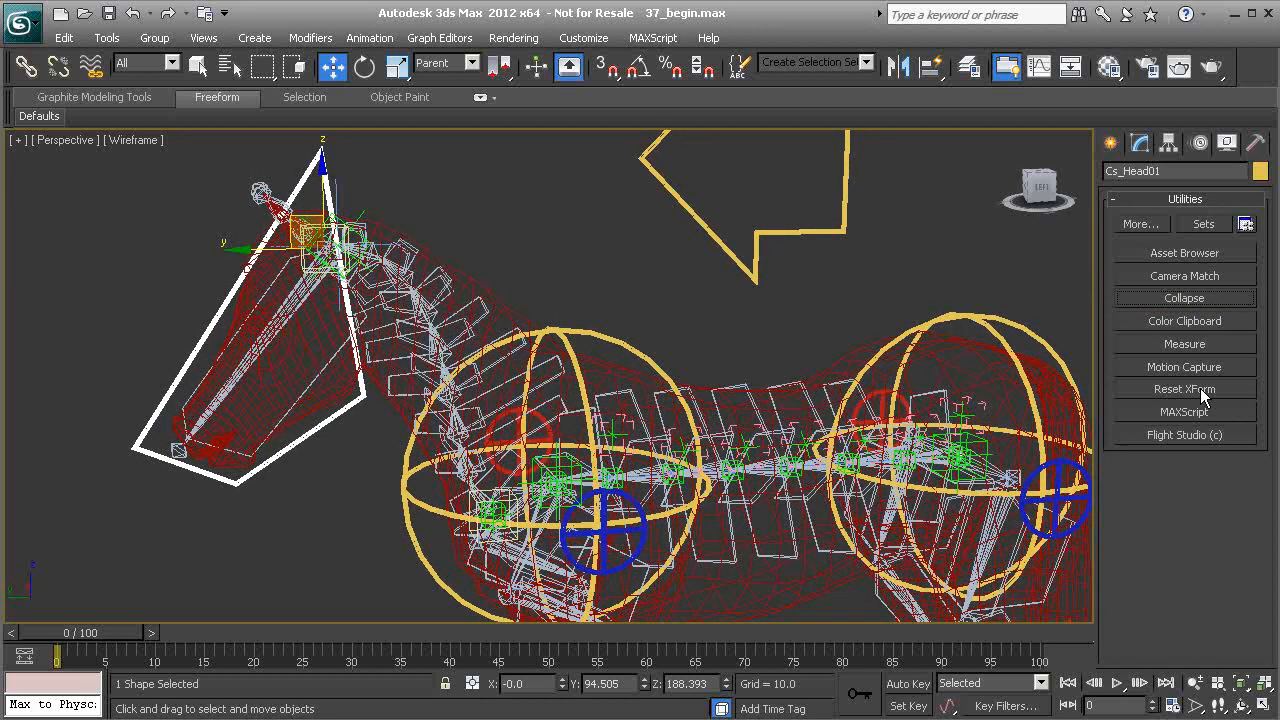
{"action": "left_click", "coordinate": [1203, 396]}
{"action": "left_click", "coordinate": [1214, 501]}
{"action": "left_click", "coordinate": [1200, 390]}
{"action": "left_click", "coordinate": [1199, 300]}
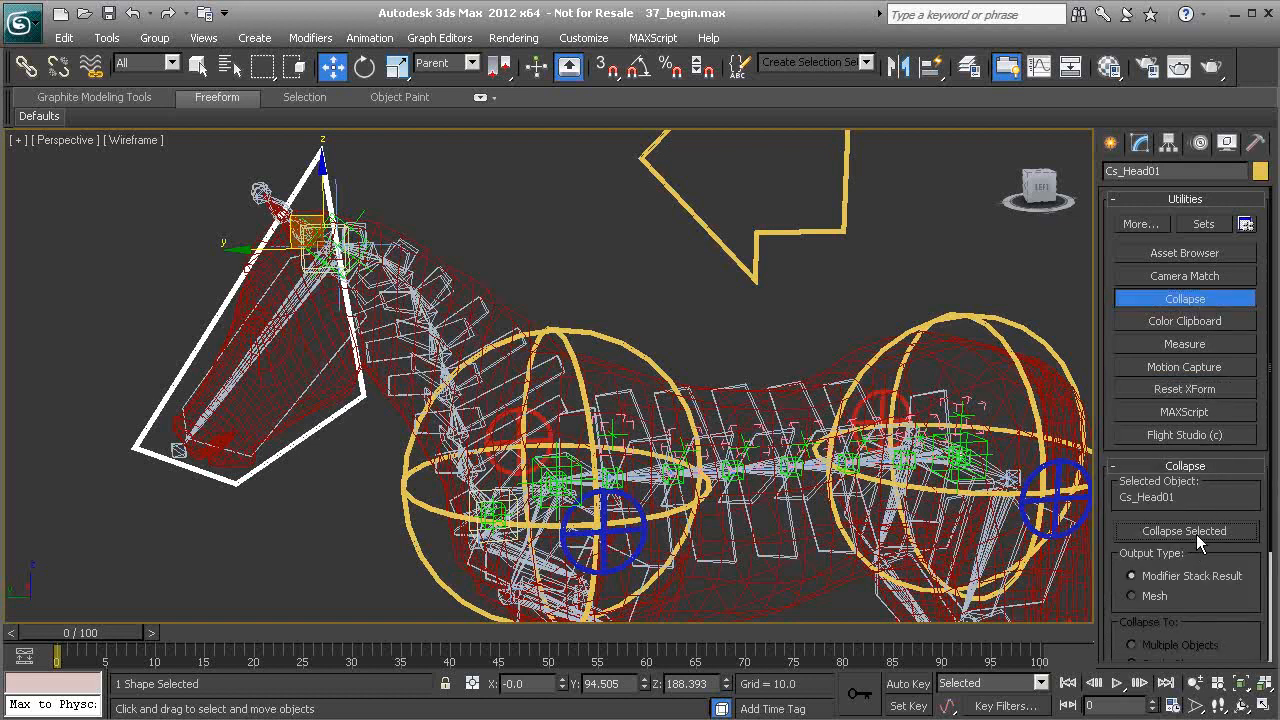
{"action": "left_click", "coordinate": [1197, 301]}
Link the Cs_Head01 control to the Cs_Thorax01 sphere and freeze its transforms.
{"action": "middle_click_drag", "start_coordinate": [474, 236], "coordinate": [482, 276]}
{"action": "left_click", "coordinate": [19, 65]}
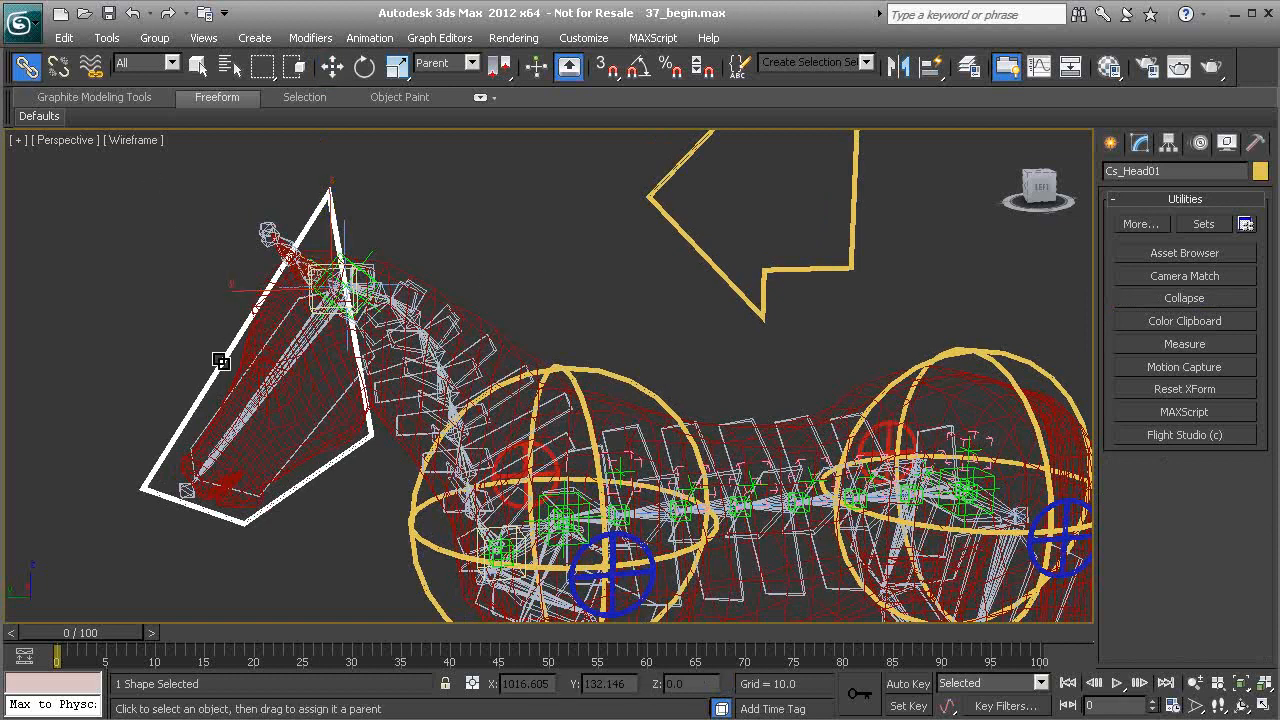
{"action": "left_click_drag", "start_coordinate": [311, 232], "coordinate": [630, 377]}
{"action": "right_click", "coordinate": [500, 231]}
{"action": "left_click", "coordinate": [438, 154]}
{"action": "left_click", "coordinate": [576, 546]}
Examine the rotation gizmo of the Cs_Head01 control with the Rotate tool.
{"action": "scroll", "coordinate": [365, 345], "scroll_direction": "up", "scroll_amount": 1}
{"action": "key", "text": "e"}
{"action": "middle_click_drag", "start_coordinate": [360, 343], "coordinate": [334, 349], "text": "alt"}
{"action": "scroll", "coordinate": [325, 345], "scroll_direction": "up", "scroll_amount": 4}
{"action": "middle_click_drag", "start_coordinate": [302, 245], "coordinate": [545, 306]}
{"action": "middle_click_drag", "start_coordinate": [545, 306], "coordinate": [538, 296], "text": "alt"}
{"action": "scroll", "coordinate": [520, 325], "scroll_direction": "down", "scroll_amount": 2}
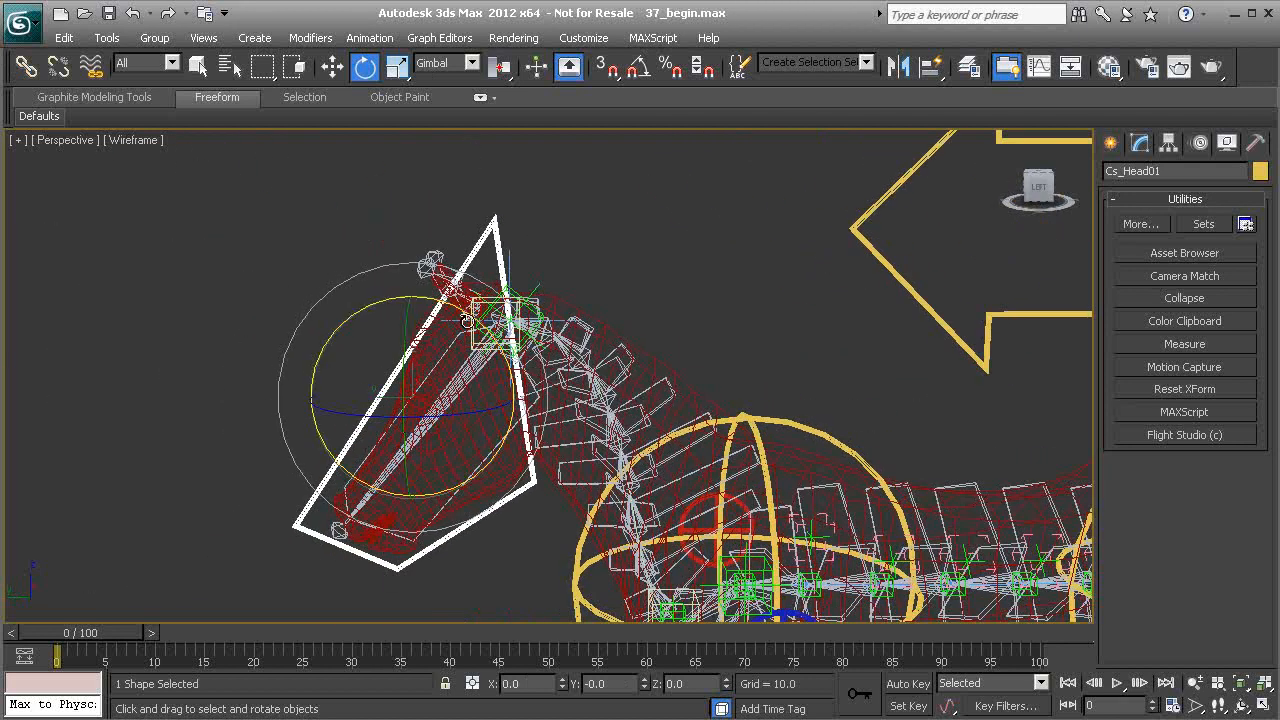
Inspect the pivot placement and orientation of the Cs_Head01 control using Affect Pivot Only.
{"action": "left_click", "coordinate": [1167, 144]}
{"action": "left_click", "coordinate": [1186, 270]}
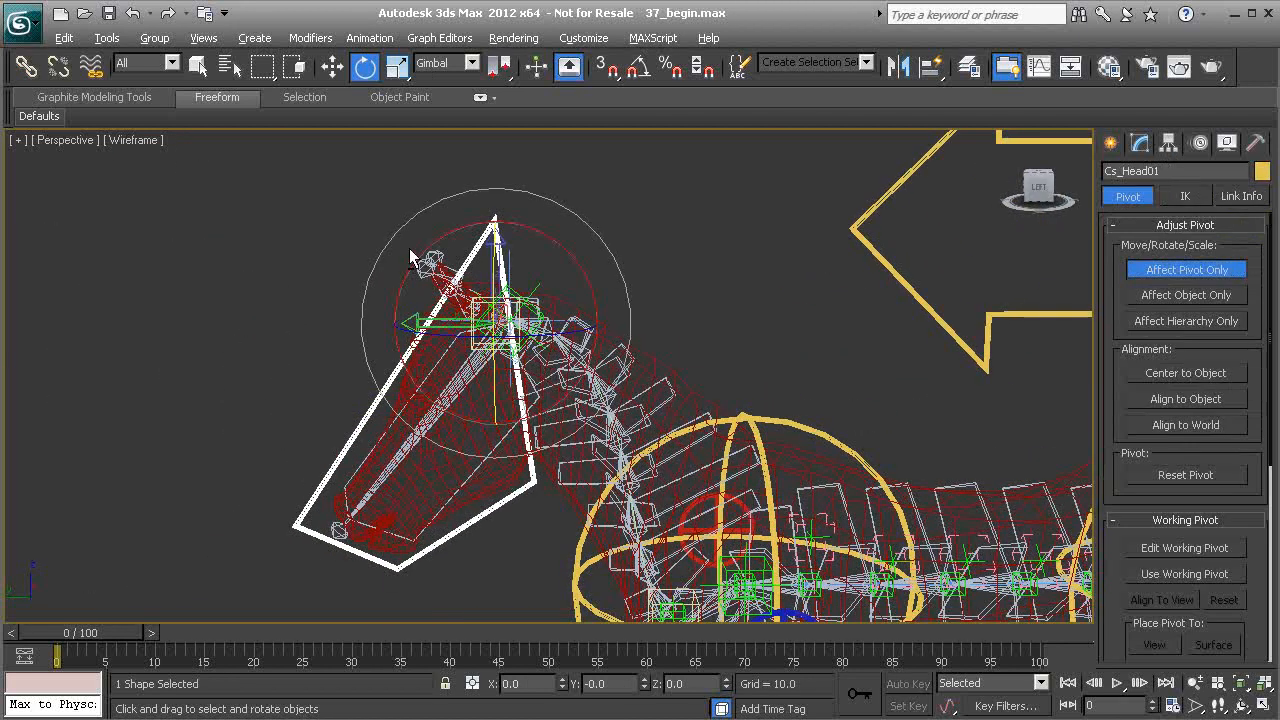
{"action": "middle_click_drag", "start_coordinate": [1070, 255], "coordinate": [1062, 293], "text": "alt"}
{"action": "left_click", "coordinate": [1200, 270]}
{"action": "middle_click_drag", "start_coordinate": [536, 264], "coordinate": [532, 280], "text": "alt"}
{"action": "mouse_move", "coordinate": [532, 280]}
{"action": "left_mouse_down"}
{"action": "mouse_move", "coordinate": [527, 347]}
{"action": "mouse_move", "coordinate": [543, 303]}
{"action": "left_mouse_up"}
{"action": "middle_click_drag", "start_coordinate": [543, 303], "coordinate": [641, 258], "text": "alt"}
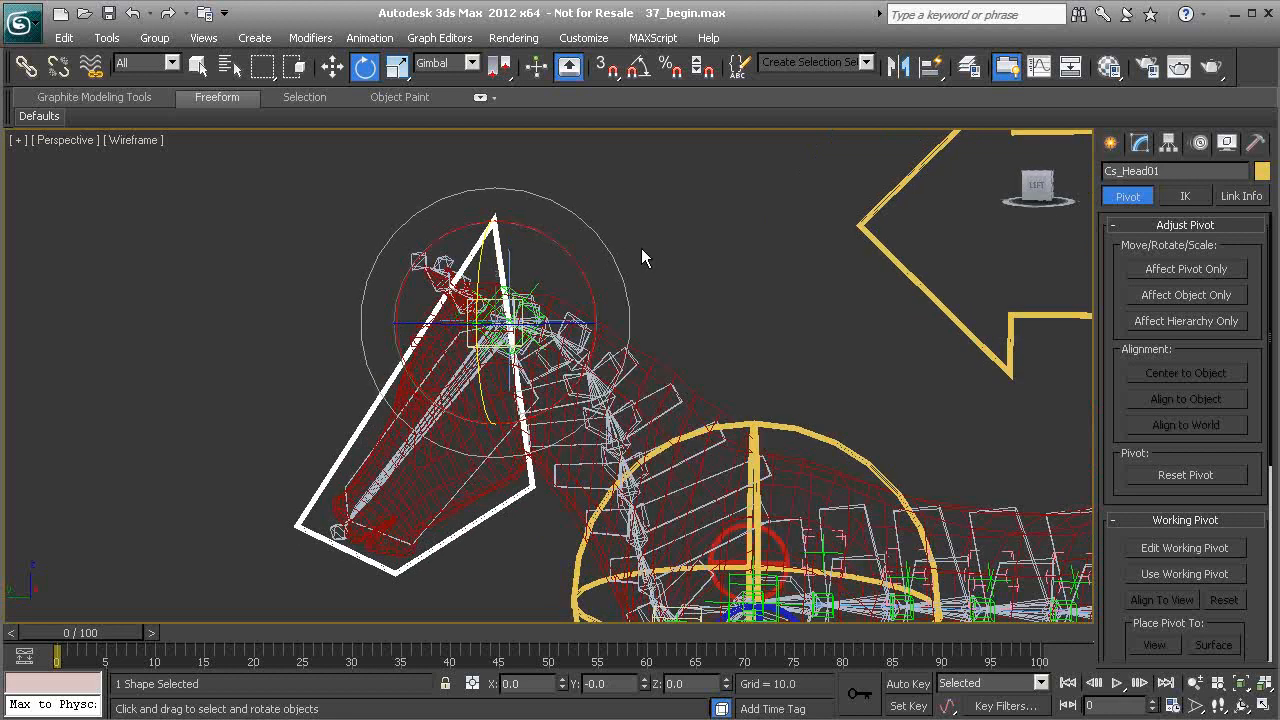
Move the Cs_Head01 control away from the head as a test and return it to its frozen zero transform.
{"action": "key", "text": "w"}
{"action": "left_click_drag", "start_coordinate": [453, 282], "coordinate": [401, 250]}
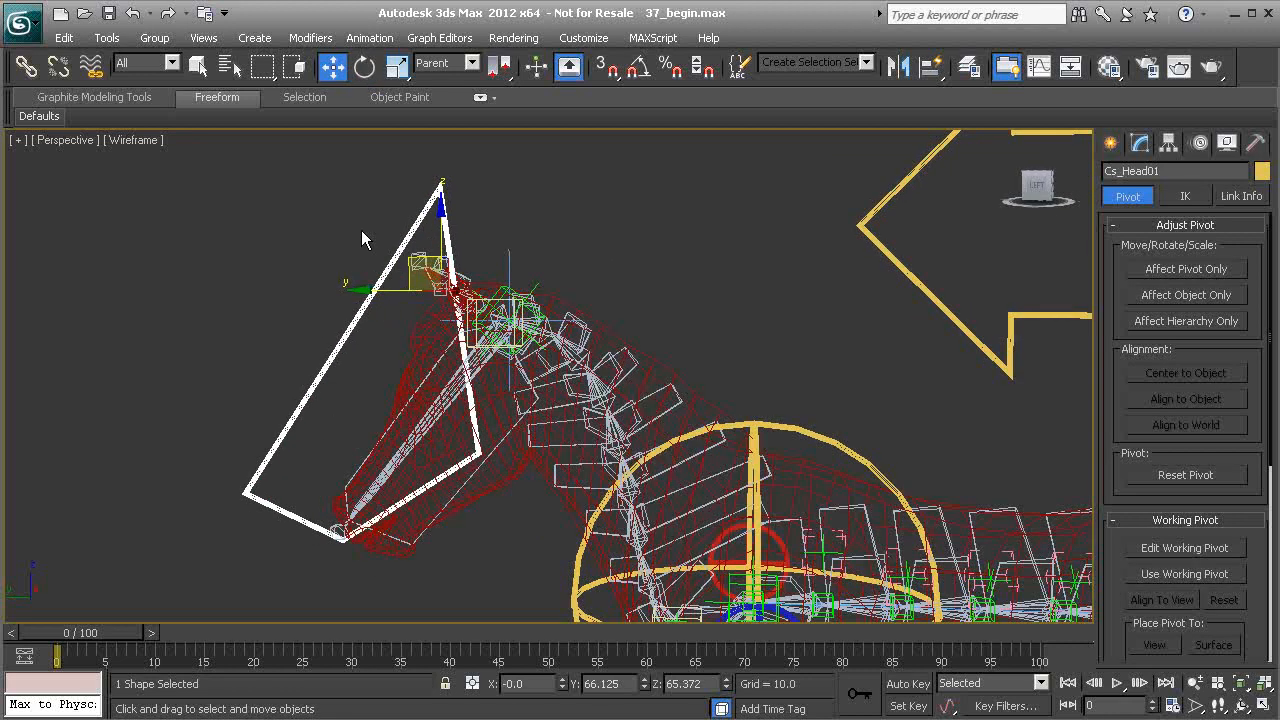
{"action": "right_click", "coordinate": [260, 197], "text": "alt"}
{"action": "left_click", "coordinate": [194, 147]}
Select the PtDrv_Head01 helper at the head joint and link it to the Cs_Head01 control.
{"action": "middle_click_drag", "start_coordinate": [541, 330], "coordinate": [572, 240], "text": "alt"}
{"action": "scroll", "coordinate": [581, 196], "scroll_direction": "up", "scroll_amount": 5}
{"action": "middle_click_drag", "start_coordinate": [581, 196], "coordinate": [579, 263]}
{"action": "left_click", "coordinate": [539, 292]}
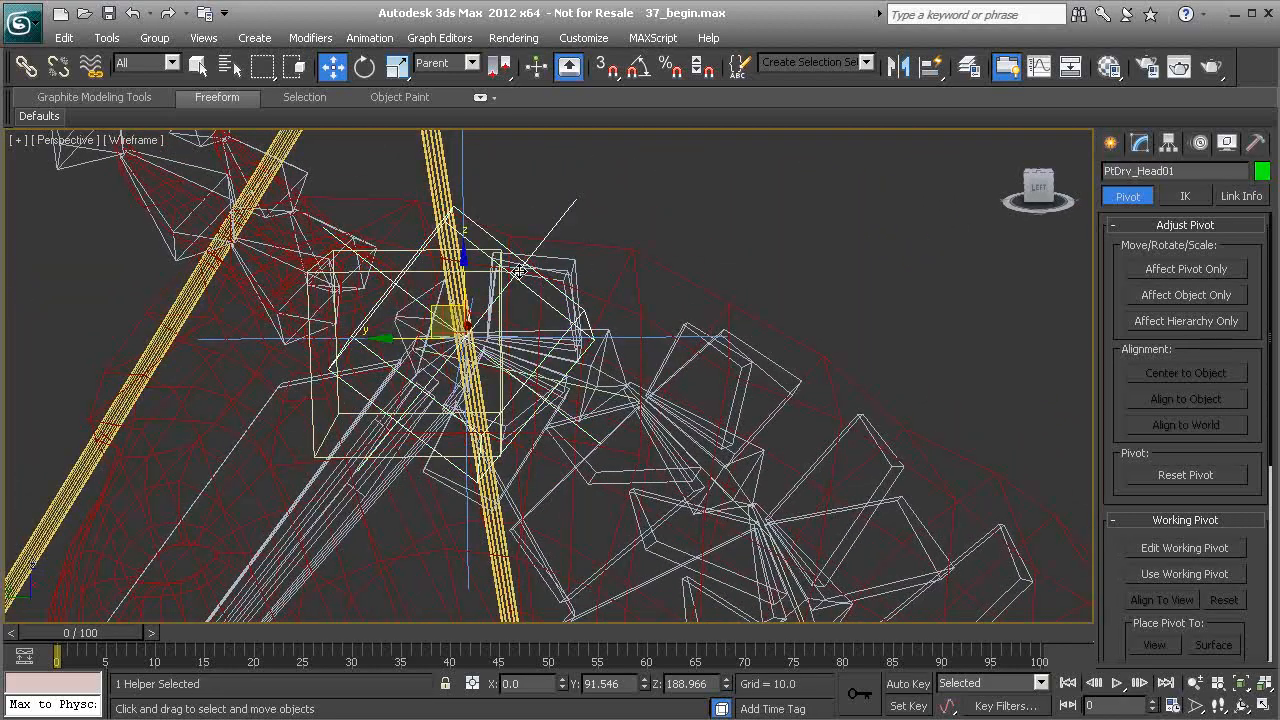
{"action": "scroll", "coordinate": [565, 290], "scroll_direction": "down", "scroll_amount": 3}
{"action": "left_click", "coordinate": [25, 67]}
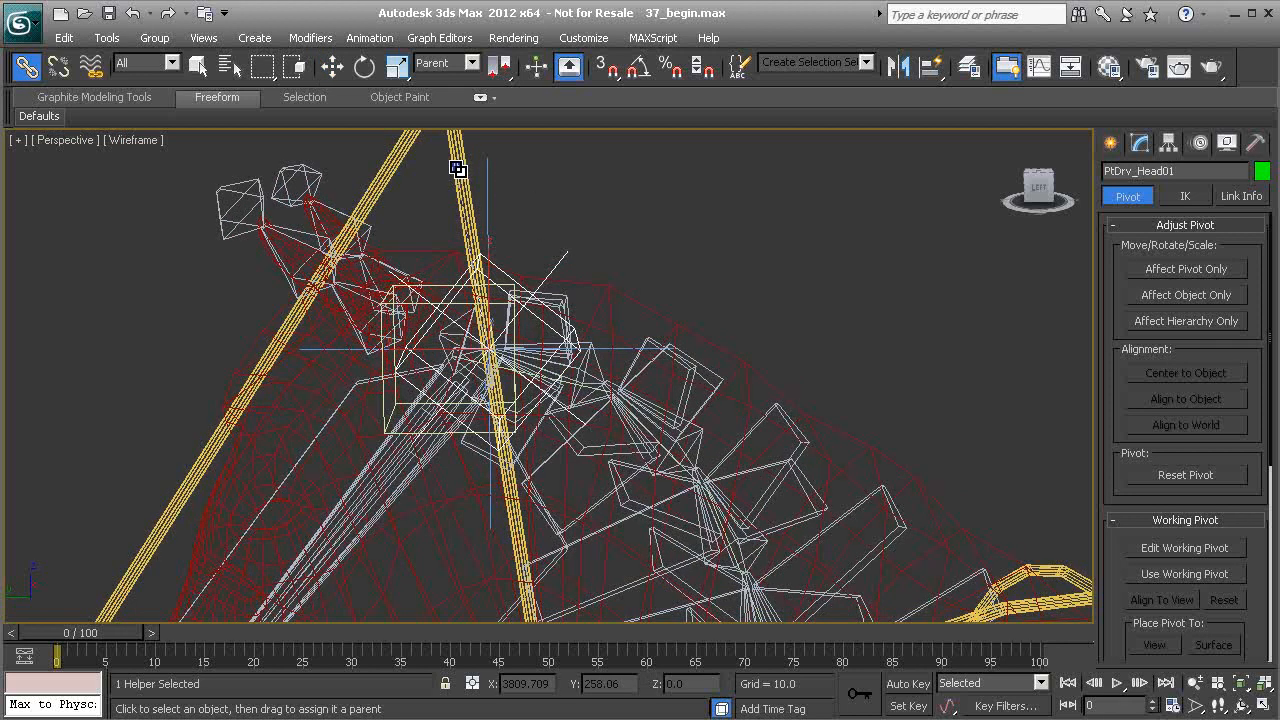
{"action": "scroll", "coordinate": [512, 278], "scroll_direction": "down", "scroll_amount": 3}
{"action": "middle_click_drag", "start_coordinate": [541, 416], "coordinate": [495, 352]}
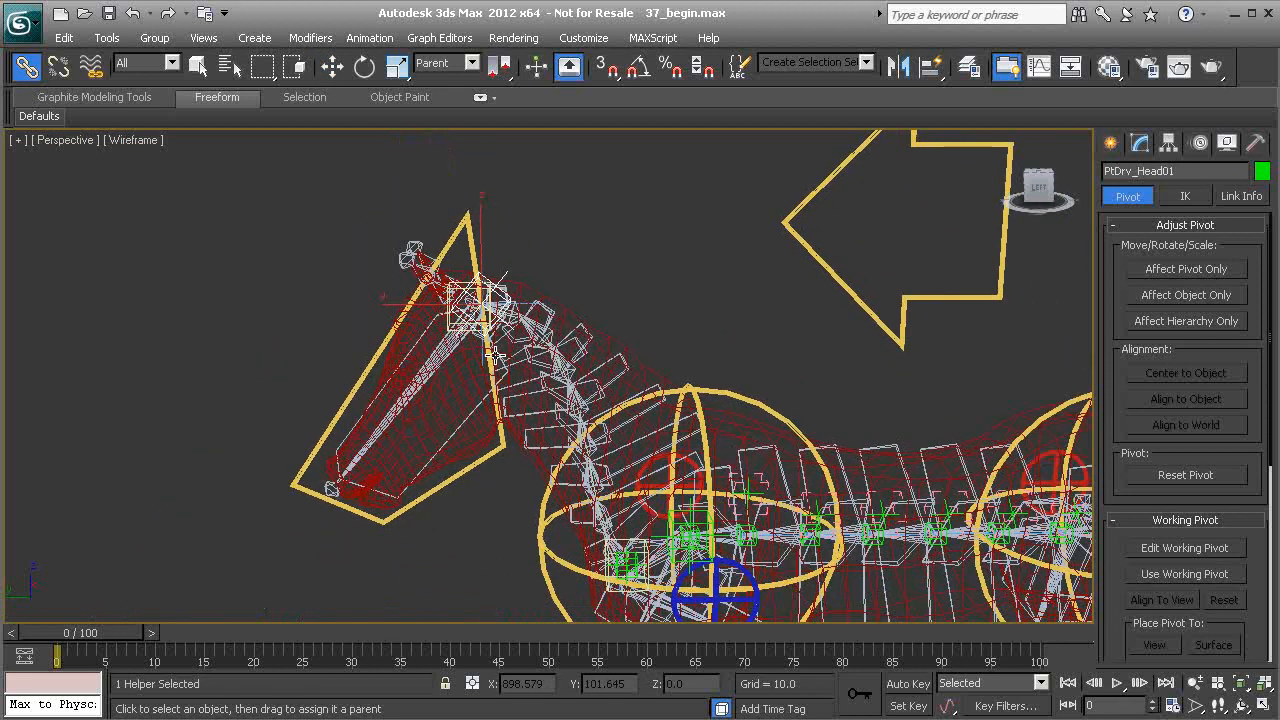
Test the link by moving the PtDrv_Head01 helper and the Cs_Head01 control, cancelling each move.
{"action": "key", "text": "w"}
{"action": "left_click_drag", "start_coordinate": [461, 275], "coordinate": [329, 356]}
{"action": "right_click", "coordinate": [330, 357]}
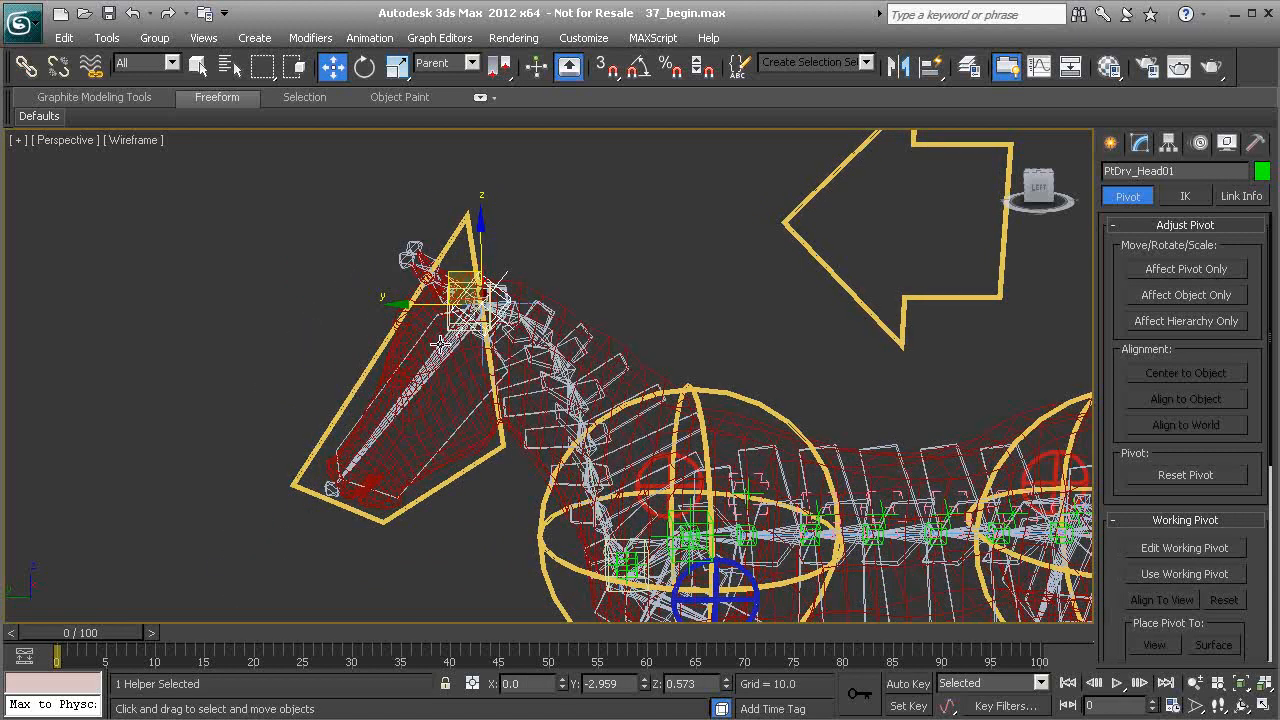
{"action": "left_click", "coordinate": [464, 226]}
{"action": "left_click_drag", "start_coordinate": [447, 288], "coordinate": [341, 340]}
{"action": "right_click", "coordinate": [341, 340]}
Start a parameter wire from Cs_Head01's Zero Euler XYZ Y Rotation to the Twist End Angle of SpIK_Neck01.
{"action": "middle_click_drag", "start_coordinate": [492, 326], "coordinate": [430, 359]}
{"action": "scroll", "coordinate": [430, 359], "scroll_direction": "up", "scroll_amount": 1}
{"action": "scroll", "coordinate": [476, 341], "scroll_direction": "up", "scroll_amount": 3}
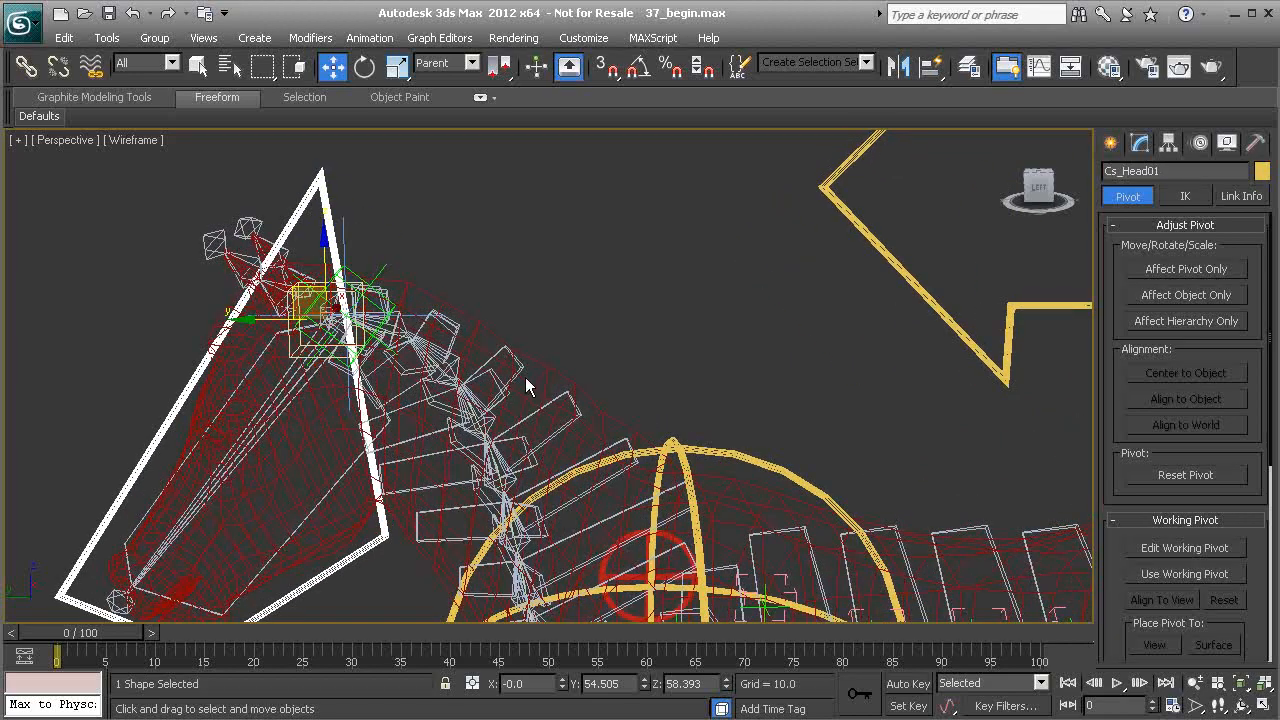
{"action": "middle_click_drag", "start_coordinate": [412, 283], "coordinate": [428, 312], "text": "alt"}
{"action": "scroll", "coordinate": [427, 313], "scroll_direction": "up", "scroll_amount": 1}
{"action": "middle_click_drag", "start_coordinate": [367, 177], "coordinate": [454, 288]}
{"action": "scroll", "coordinate": [436, 315], "scroll_direction": "up", "scroll_amount": 2}
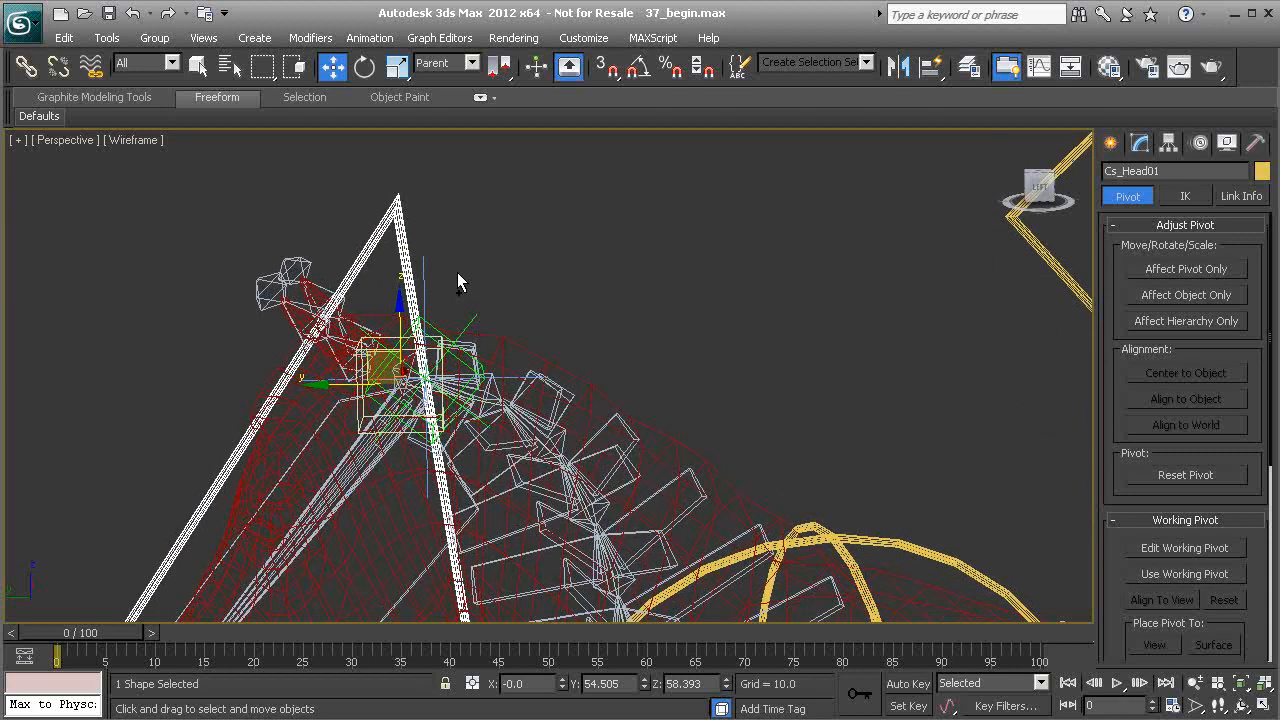
{"action": "right_click", "coordinate": [408, 389]}
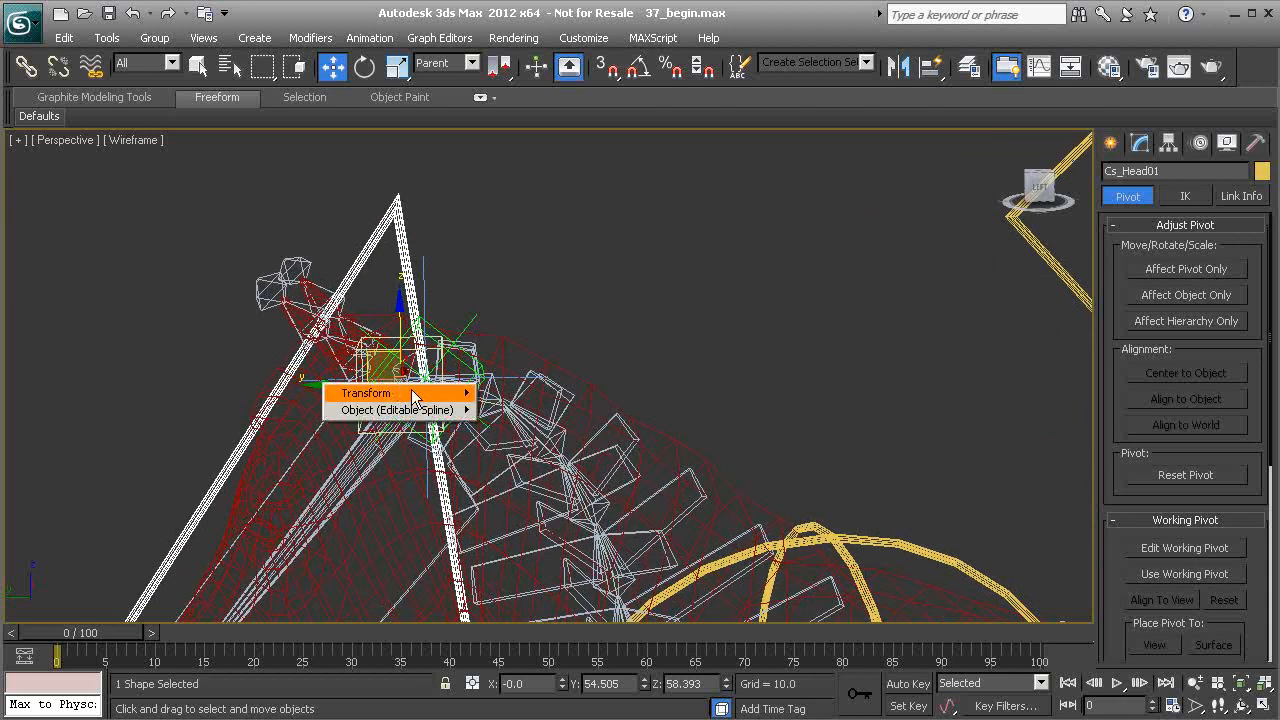
{"action": "mouse_move", "coordinate": [413, 393]}
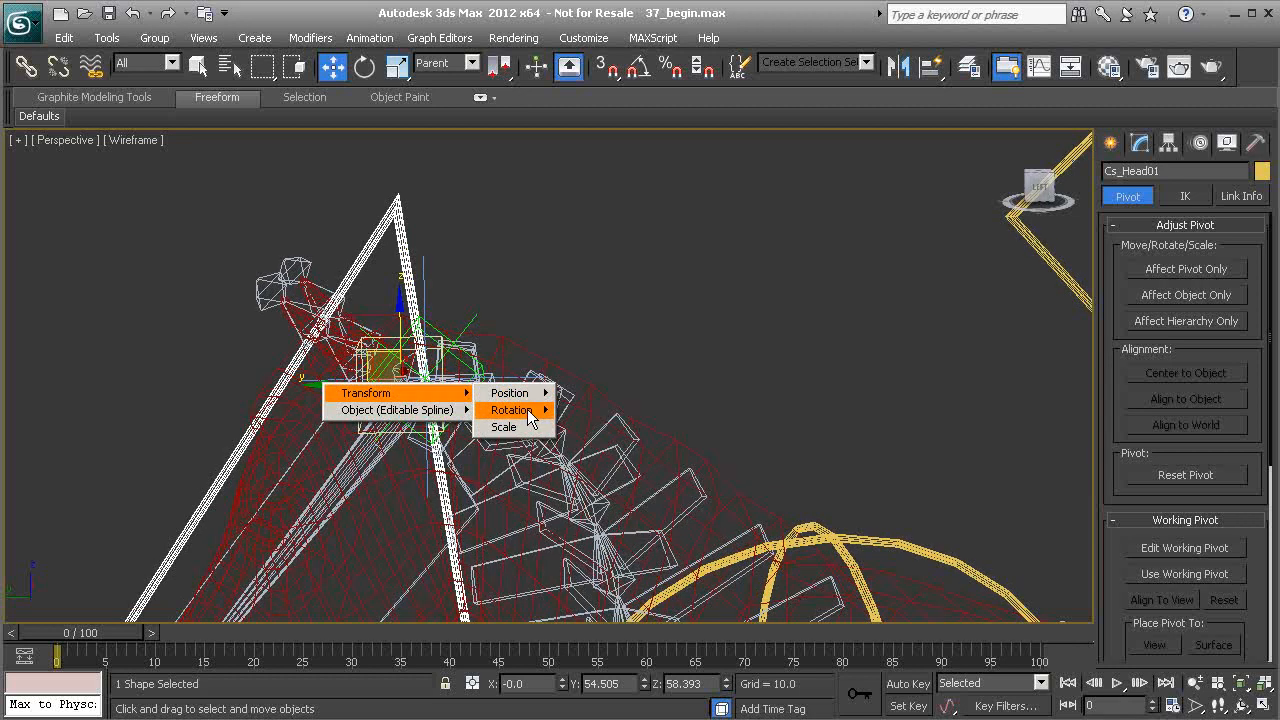
{"action": "mouse_move", "coordinate": [540, 411]}
{"action": "mouse_move", "coordinate": [606, 426]}
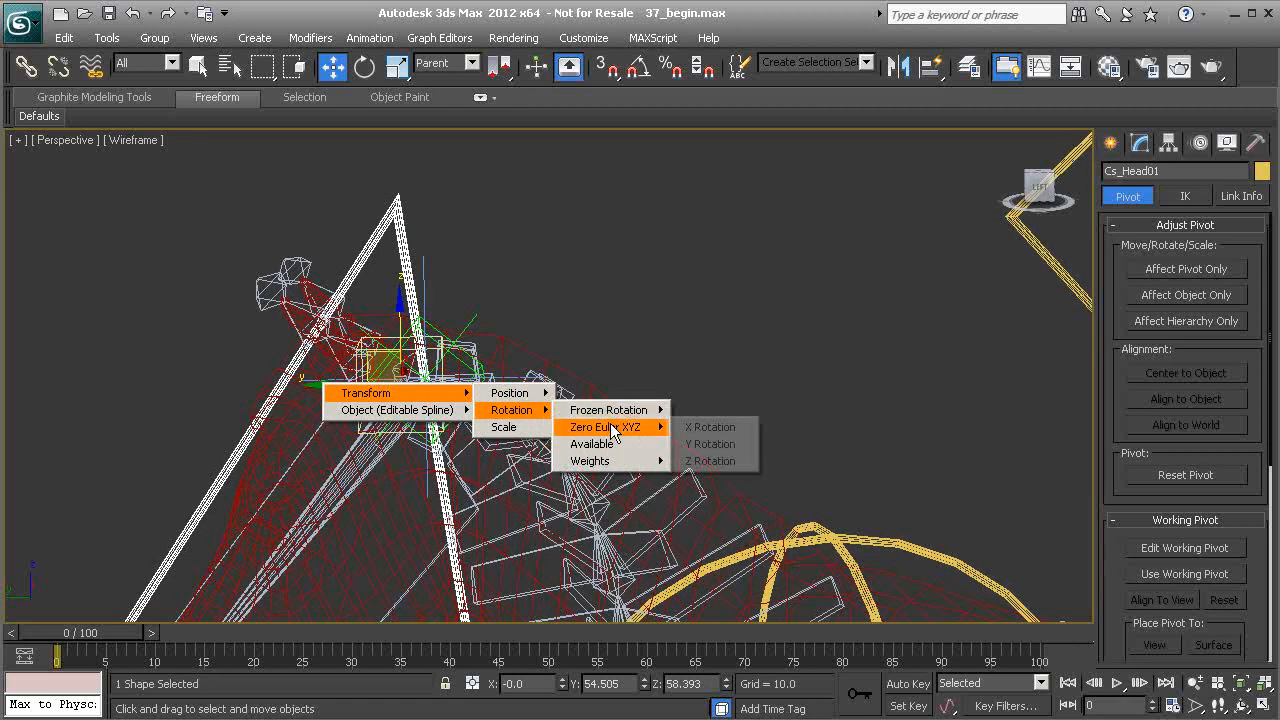
{"action": "left_click", "coordinate": [727, 445]}
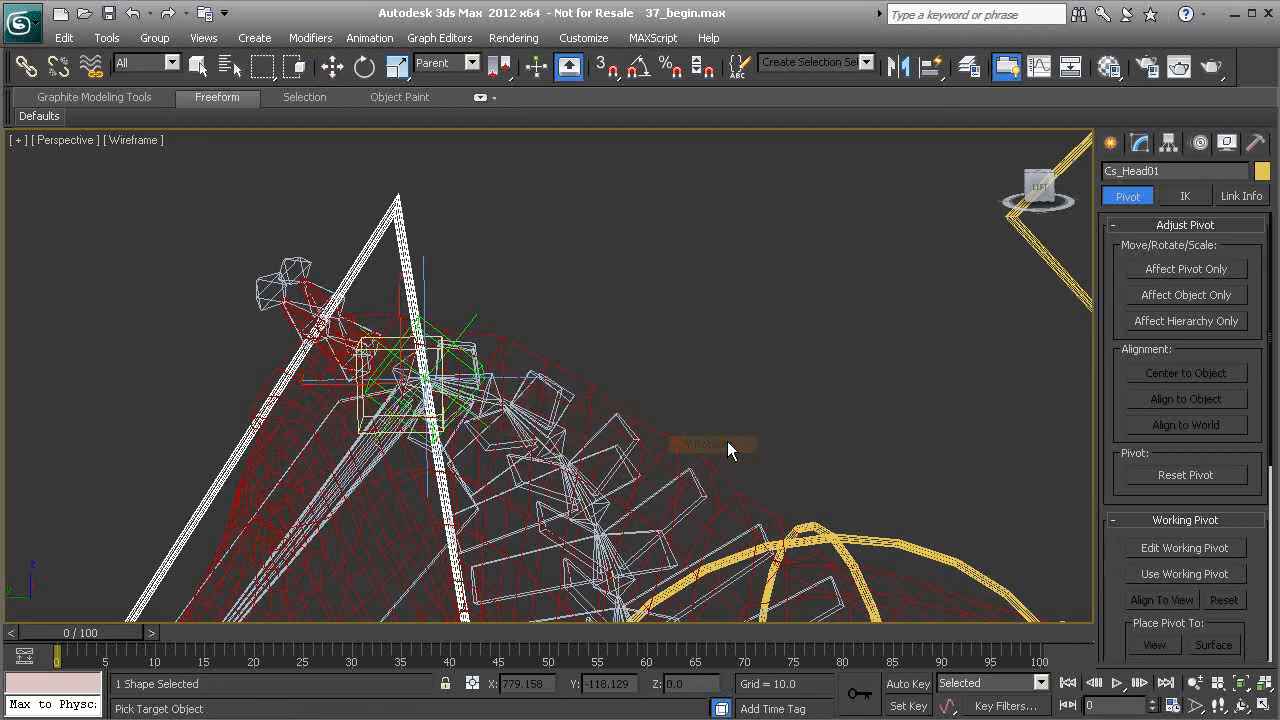
{"action": "left_click", "coordinate": [427, 264]}
{"action": "mouse_move", "coordinate": [455, 275]}
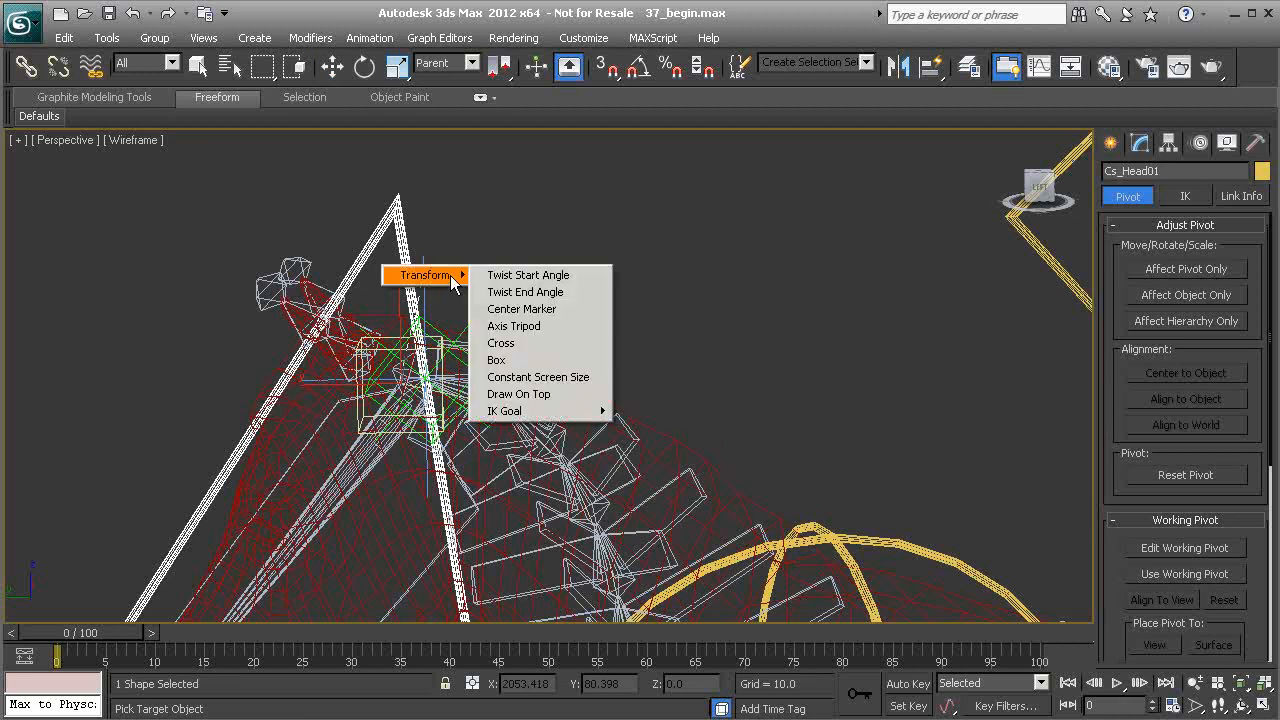
{"action": "left_click", "coordinate": [519, 292]}
Connect the wire one-way so Cs_Head01's Y Rotation drives the neck's Twist End Angle, and close Parameter Wiring.
{"action": "left_click", "coordinate": [823, 283]}
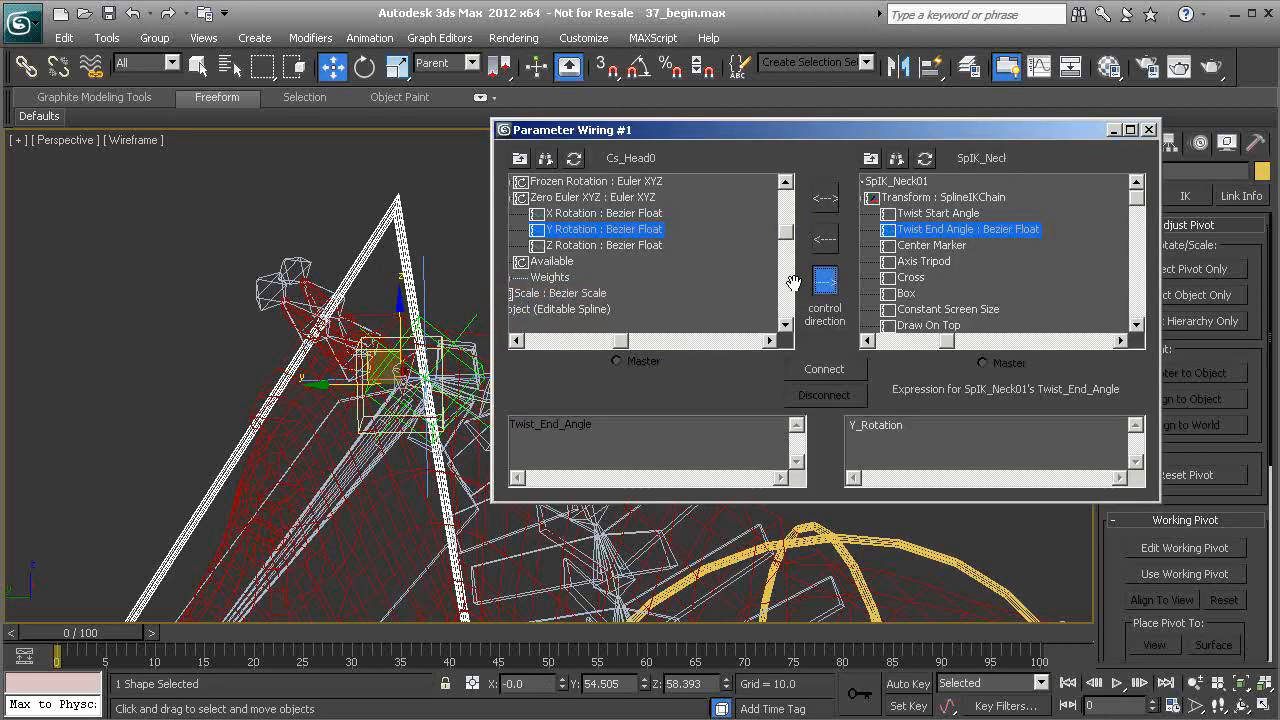
{"action": "left_click", "coordinate": [837, 369]}
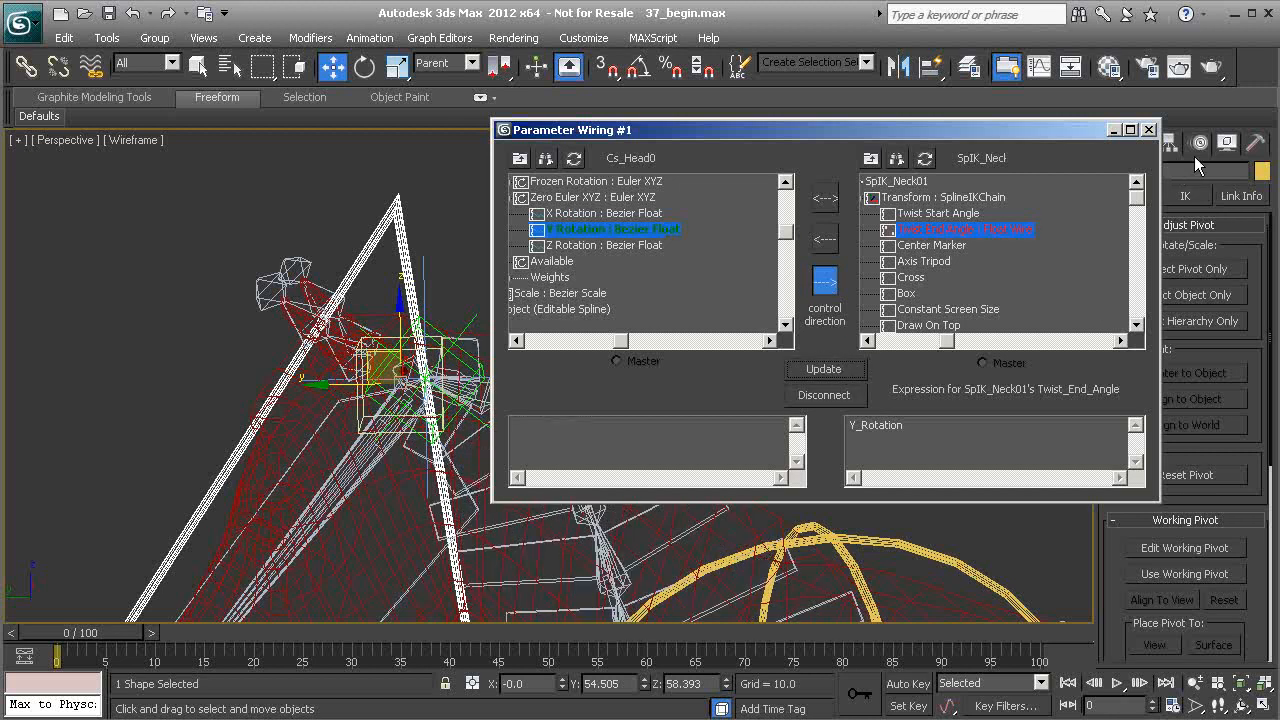
{"action": "left_click", "coordinate": [1152, 130]}
Test the neck twist by rotating the Cs_Head01 control with the Rotate tool.
{"action": "scroll", "coordinate": [519, 272], "scroll_direction": "down", "scroll_amount": 5}
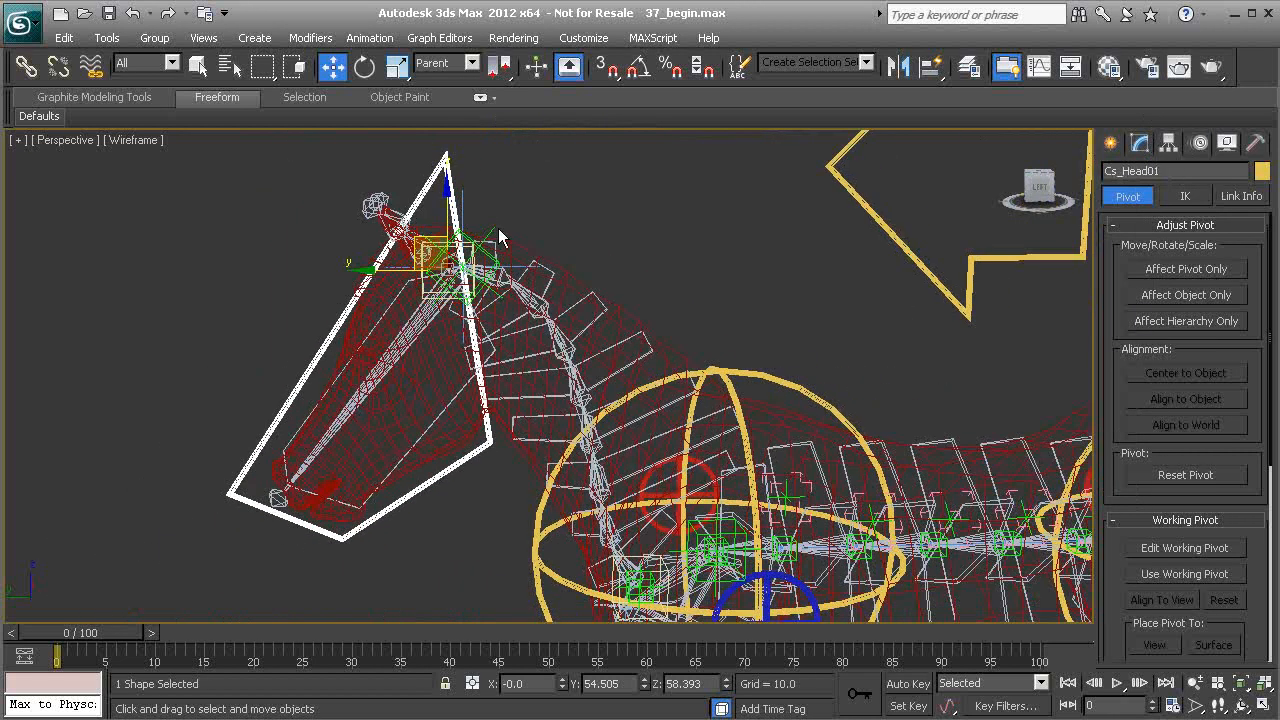
{"action": "middle_click_drag", "start_coordinate": [489, 225], "coordinate": [474, 232]}
{"action": "key", "text": "r"}
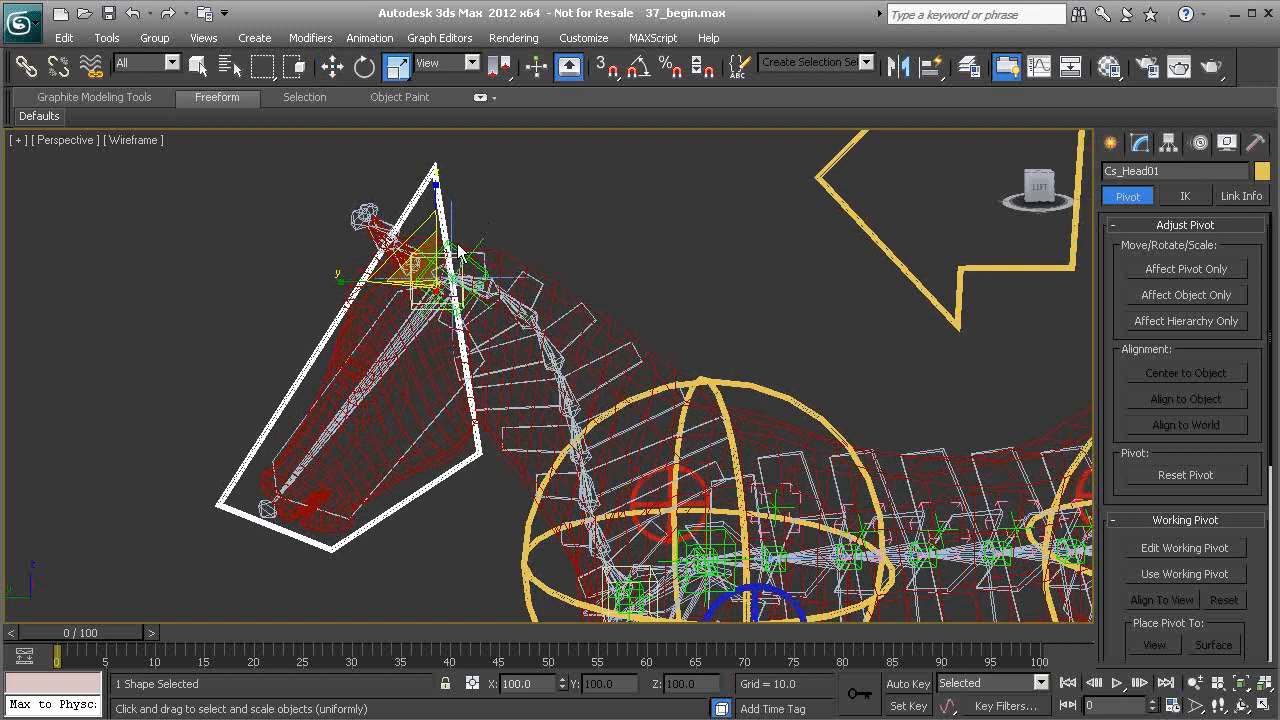
{"action": "key", "text": "e"}
{"action": "left_click_drag", "start_coordinate": [472, 241], "coordinate": [546, 270]}
Examine the rotation axes of the Grp_PtAim_Vertebrae_F01 and Grp_PtAim_Vertebrae_E01 helpers along the spine.
{"action": "middle_click_drag", "start_coordinate": [668, 305], "coordinate": [540, 268]}
{"action": "scroll", "coordinate": [539, 270], "scroll_direction": "down", "scroll_amount": 3}
{"action": "middle_click_drag", "start_coordinate": [532, 349], "coordinate": [645, 270]}
{"action": "middle_click_drag", "start_coordinate": [645, 270], "coordinate": [558, 263]}
{"action": "scroll", "coordinate": [558, 263], "scroll_direction": "up", "scroll_amount": 4}
{"action": "middle_click_drag", "start_coordinate": [482, 305], "coordinate": [580, 360], "text": "alt"}
{"action": "scroll", "coordinate": [588, 407], "scroll_direction": "up", "scroll_amount": 2}
{"action": "scroll", "coordinate": [494, 429], "scroll_direction": "up", "scroll_amount": 3}
{"action": "scroll", "coordinate": [503, 423], "scroll_direction": "up", "scroll_amount": 1}
{"action": "middle_click_drag", "start_coordinate": [580, 360], "coordinate": [556, 386], "text": "alt"}
{"action": "left_click", "coordinate": [468, 330]}
{"action": "middle_click_drag", "start_coordinate": [468, 330], "coordinate": [505, 392], "text": "alt"}
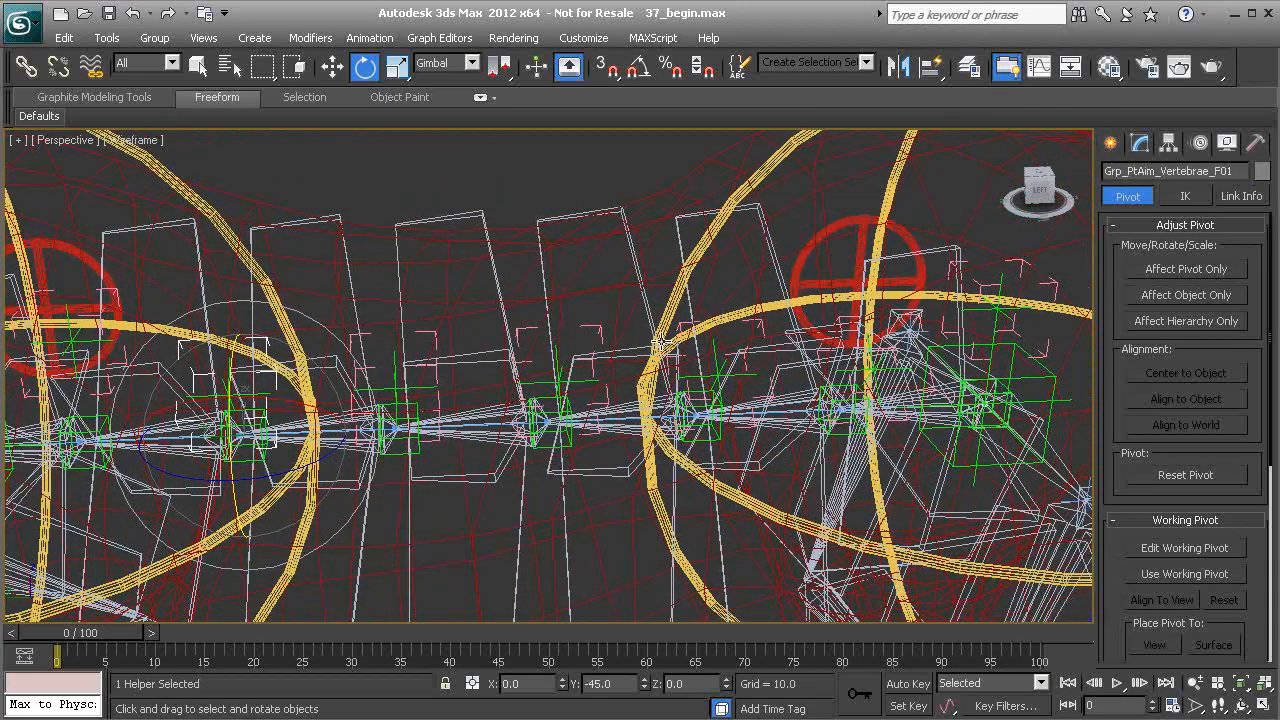
{"action": "middle_click_drag", "start_coordinate": [728, 390], "coordinate": [458, 276], "text": "alt"}
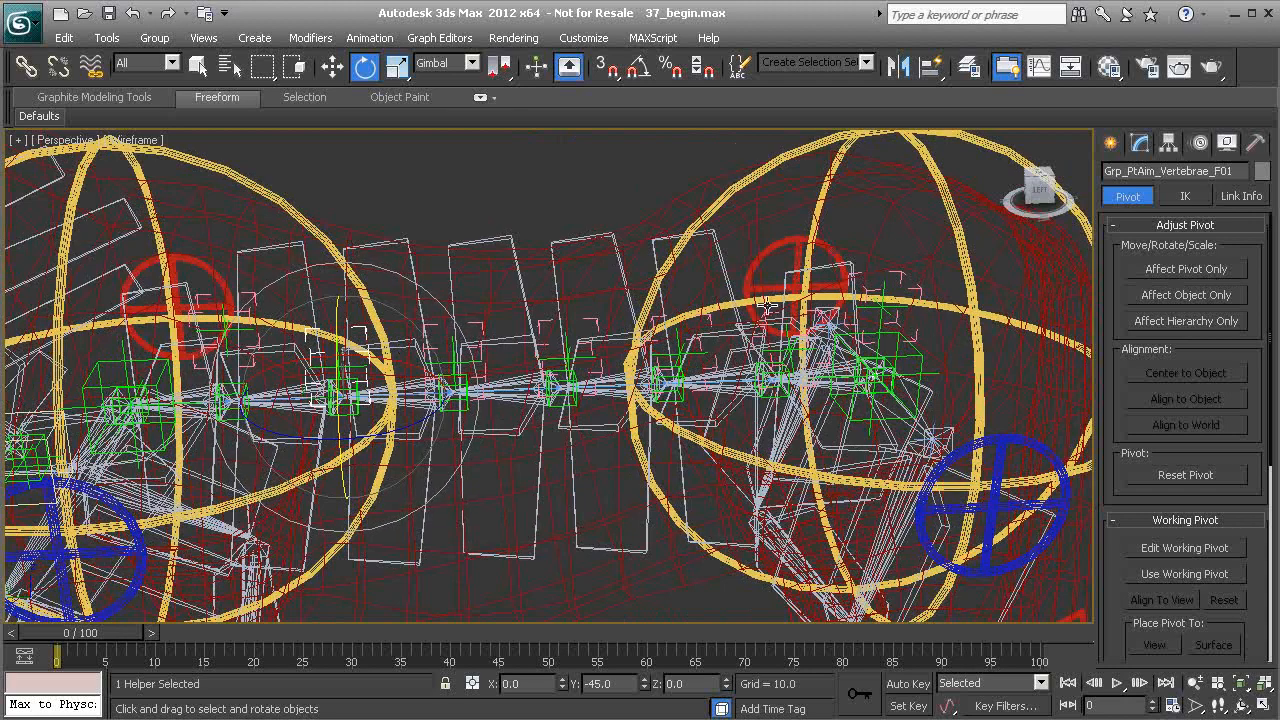
{"action": "middle_click_drag", "start_coordinate": [511, 366], "coordinate": [503, 417], "text": "alt"}
{"action": "left_click", "coordinate": [545, 355]}
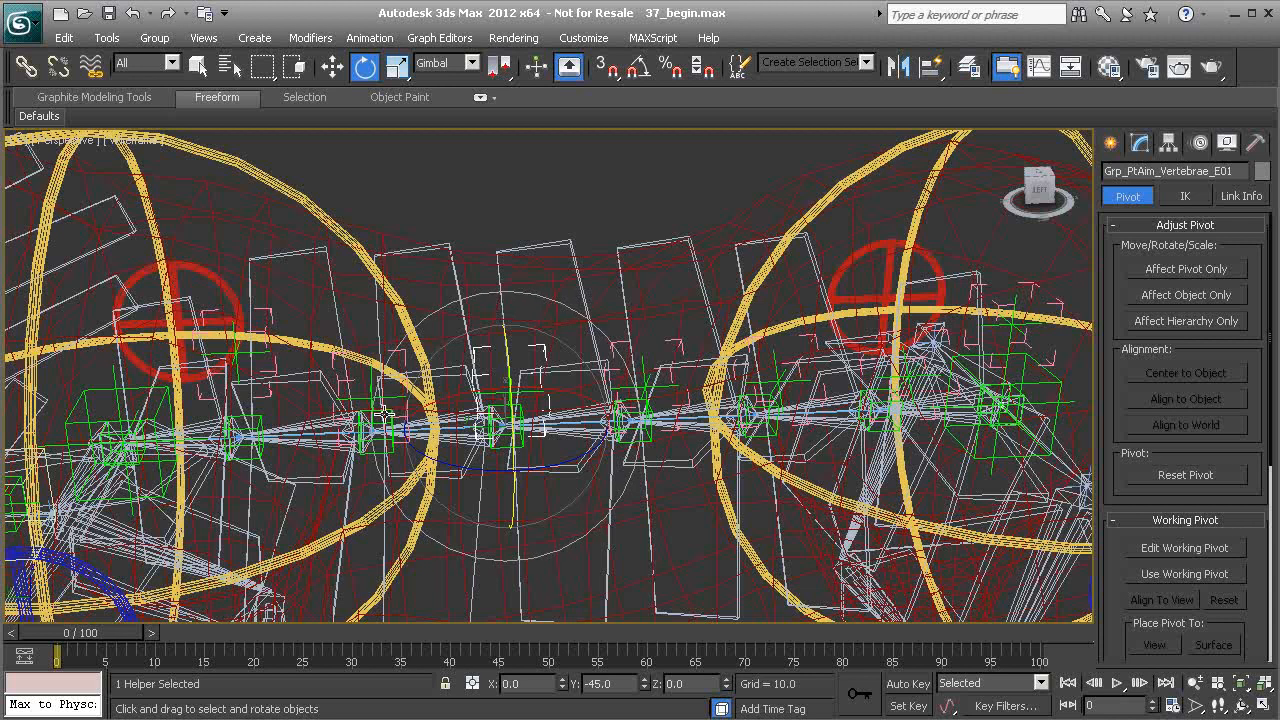
Select Grp_PtAim_Vertebrae_F01 and open the expression properties of its Zero Euler XYZ Y Rotation controller.
{"action": "middle_click_drag", "start_coordinate": [386, 416], "coordinate": [389, 338], "text": "alt"}
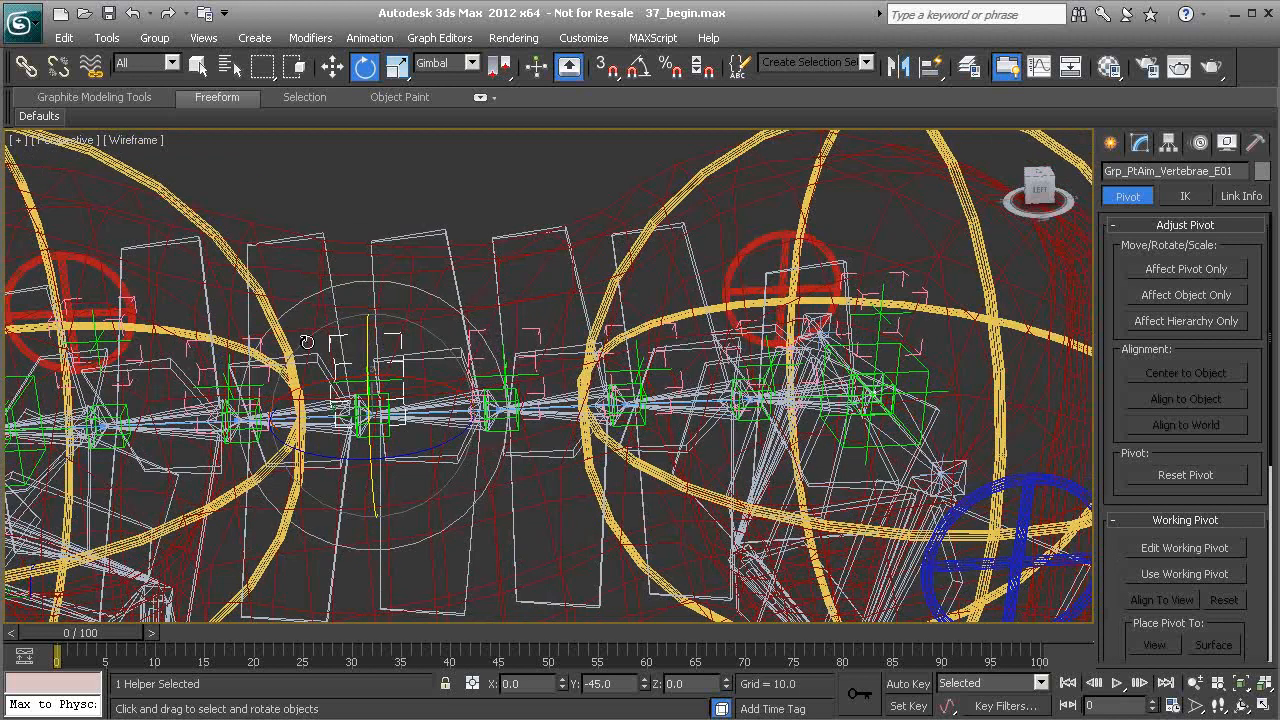
{"action": "middle_click_drag", "start_coordinate": [510, 372], "coordinate": [494, 366]}
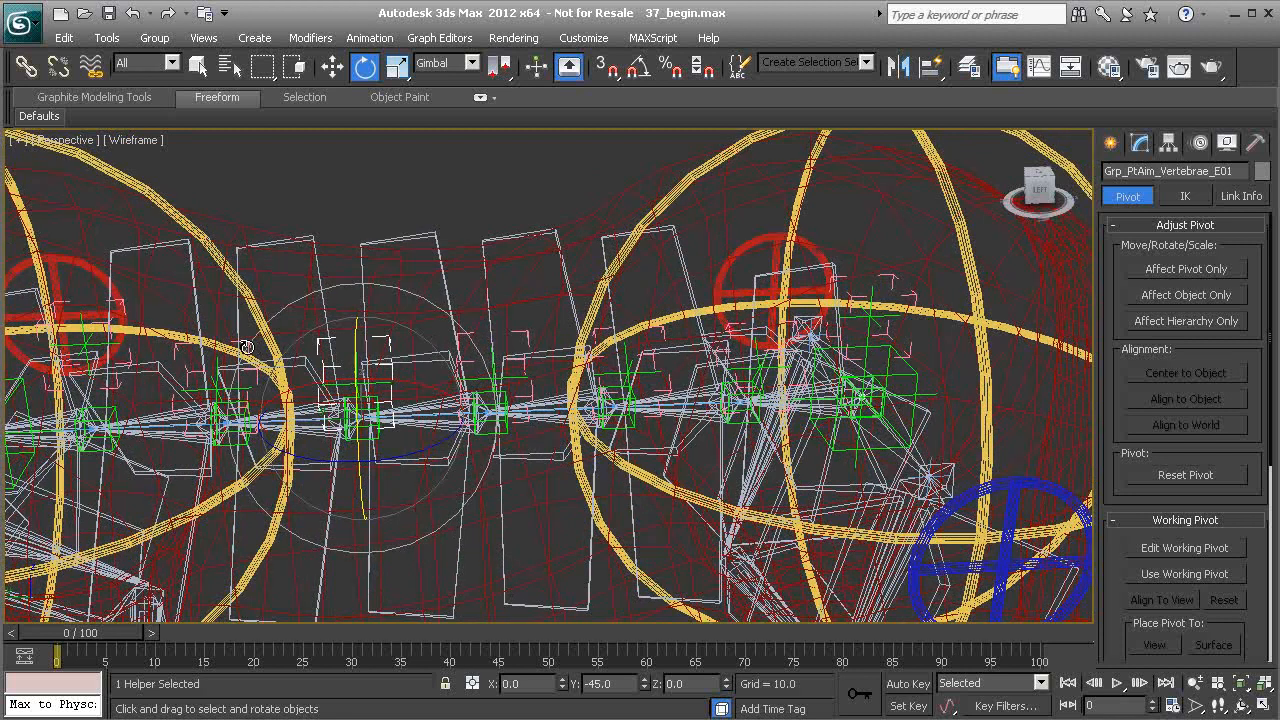
{"action": "middle_click_drag", "start_coordinate": [596, 391], "coordinate": [498, 388]}
{"action": "middle_click_drag", "start_coordinate": [399, 400], "coordinate": [457, 365], "text": "alt"}
{"action": "left_click", "coordinate": [437, 318]}
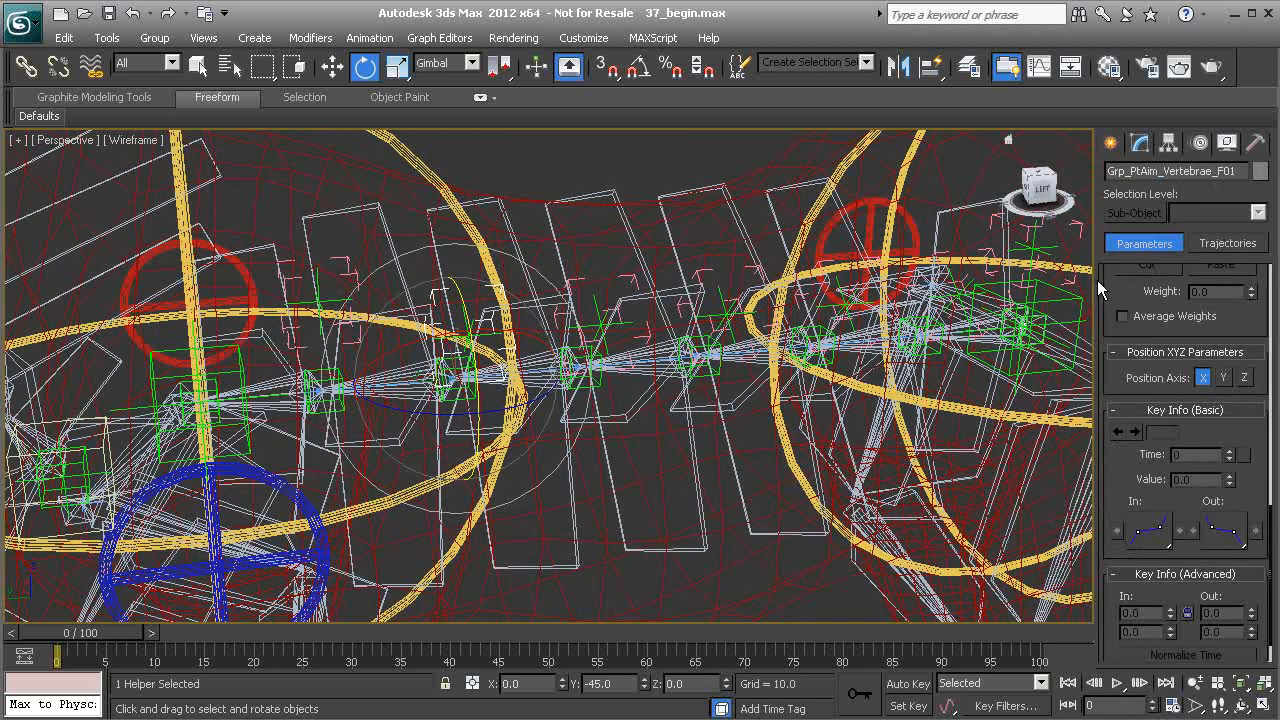
{"action": "scroll", "coordinate": [1155, 370], "scroll_direction": "up", "scroll_amount": 5}
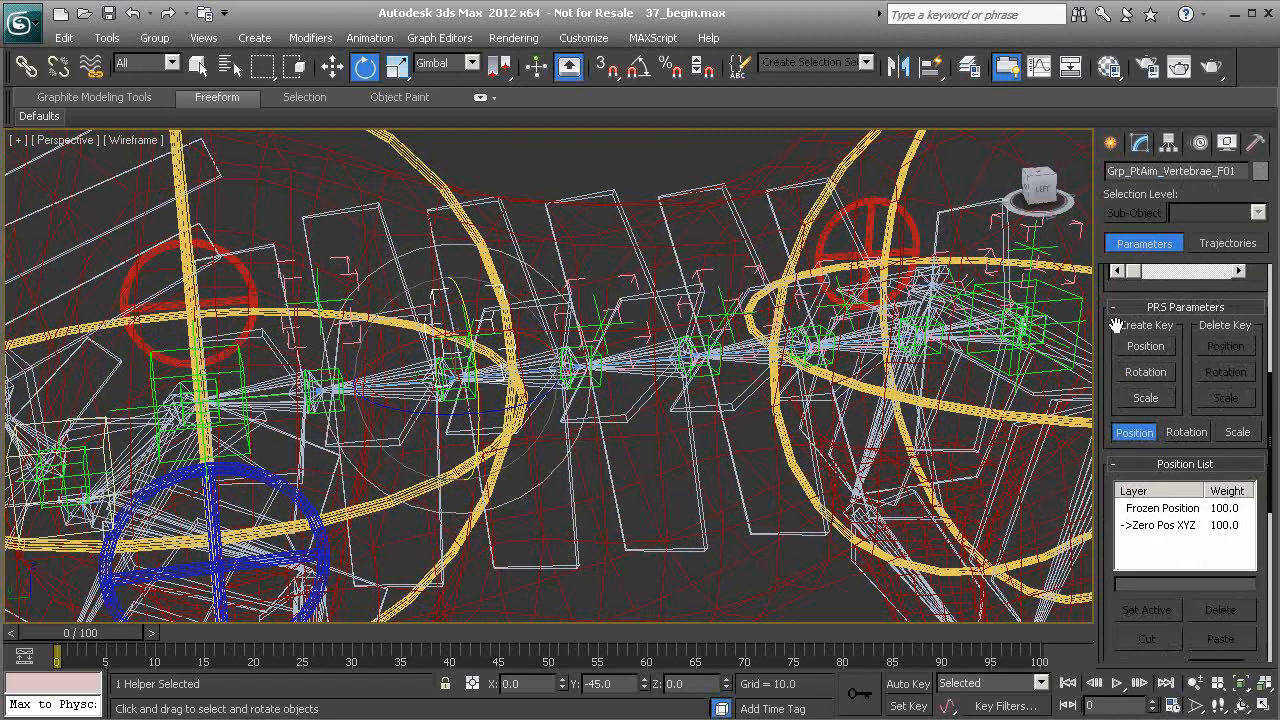
{"action": "scroll", "coordinate": [1116, 320], "scroll_direction": "up", "scroll_amount": 5}
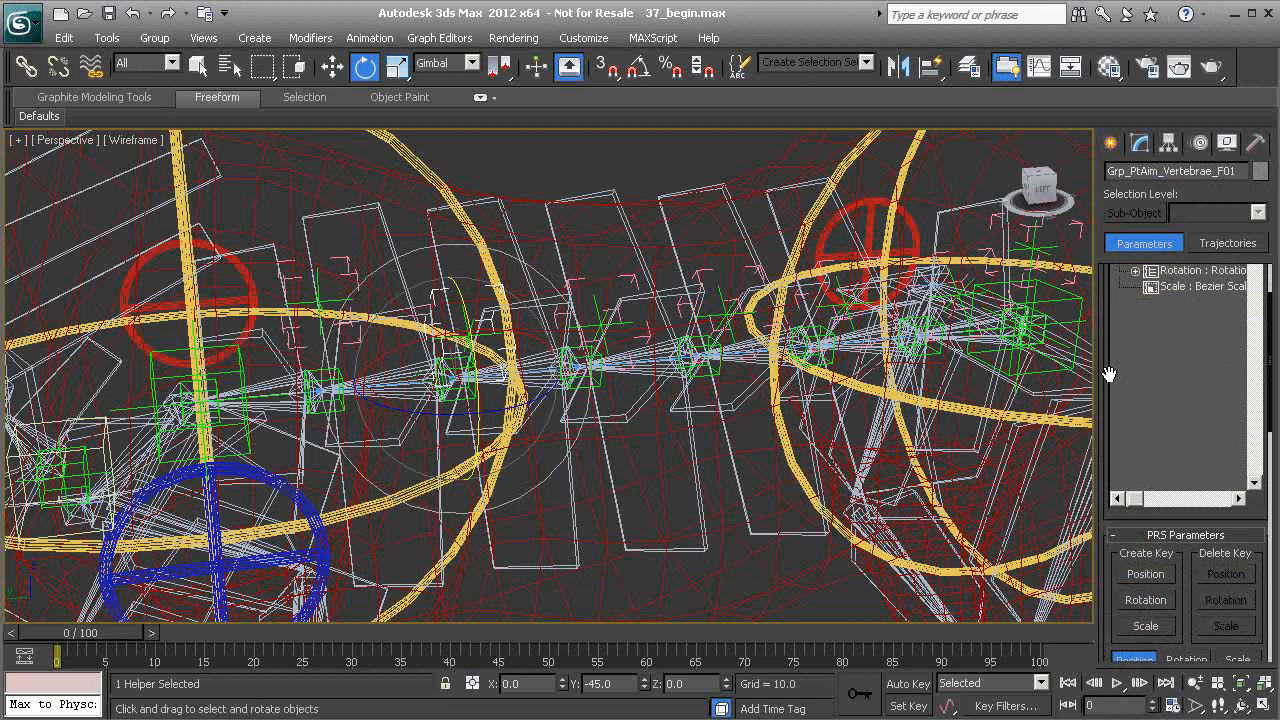
{"action": "scroll", "coordinate": [1108, 326], "scroll_direction": "up", "scroll_amount": 3}
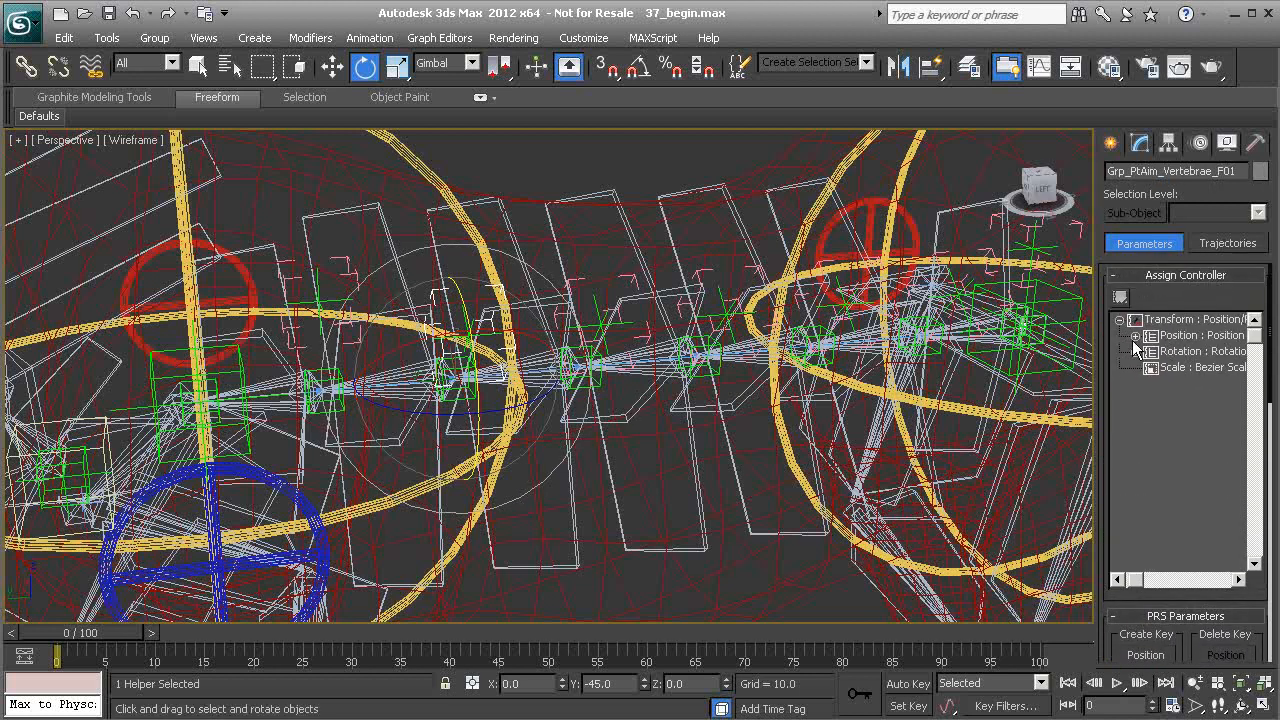
{"action": "left_click", "coordinate": [1135, 351]}
{"action": "left_click", "coordinate": [1151, 383]}
{"action": "left_click", "coordinate": [1206, 417]}
{"action": "right_click", "coordinate": [1206, 419]}
{"action": "left_click", "coordinate": [1227, 490]}
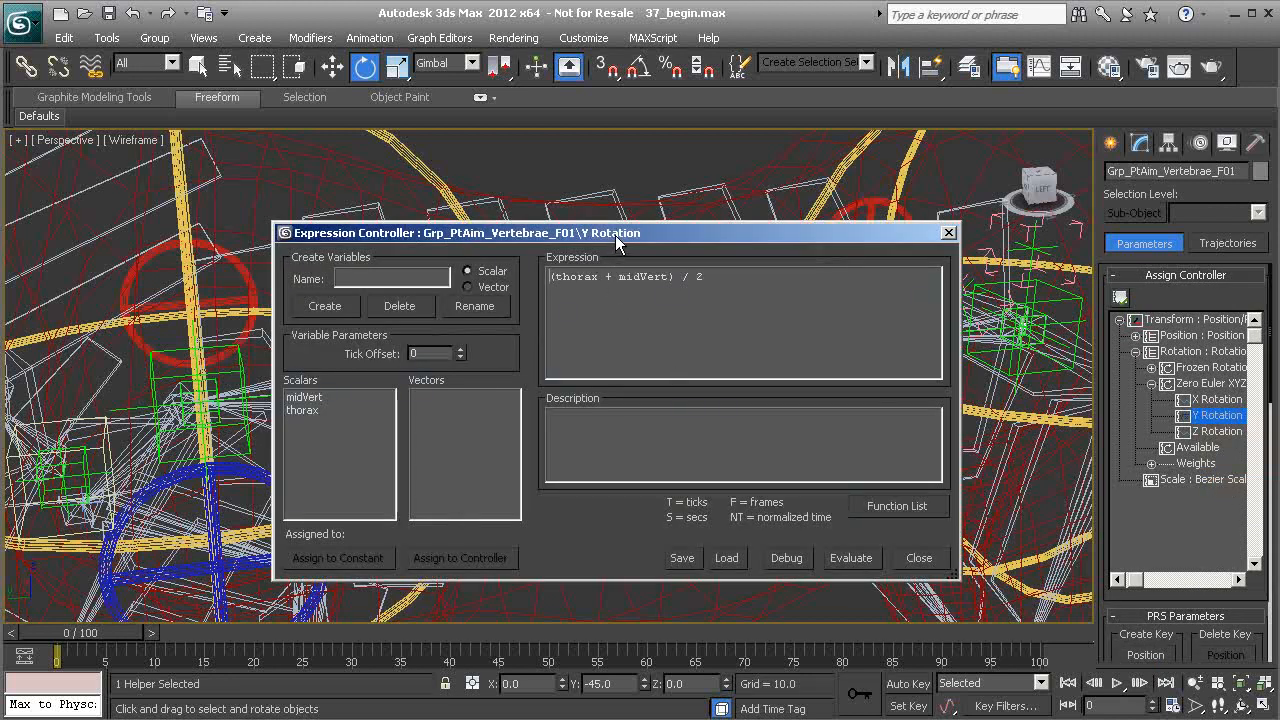
Reassign the thorax scalar of the Grp_PtAim_Vertebrae_F01 expression to Cs_Thorax01's Zero Euler XYZ Y Rotation and evaluate it.
{"action": "left_click_drag", "start_coordinate": [615, 235], "coordinate": [700, 146]}
{"action": "left_click", "coordinate": [395, 323]}
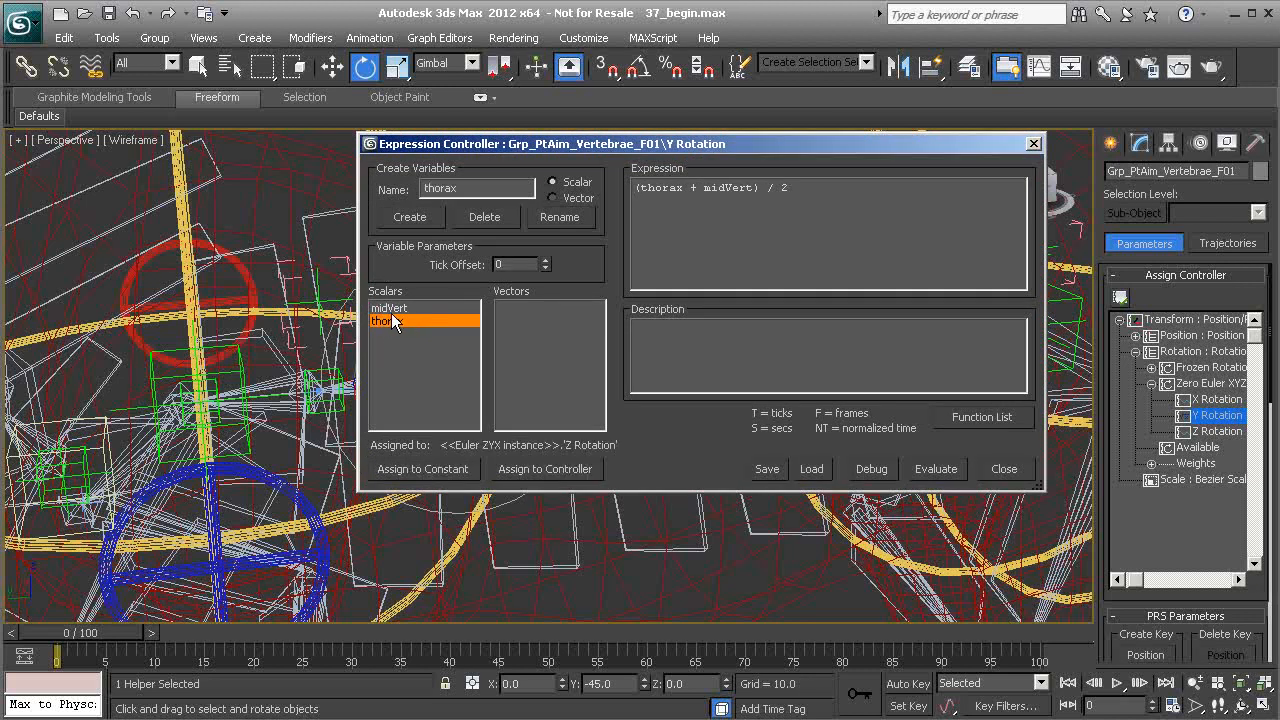
{"action": "left_click", "coordinate": [540, 468]}
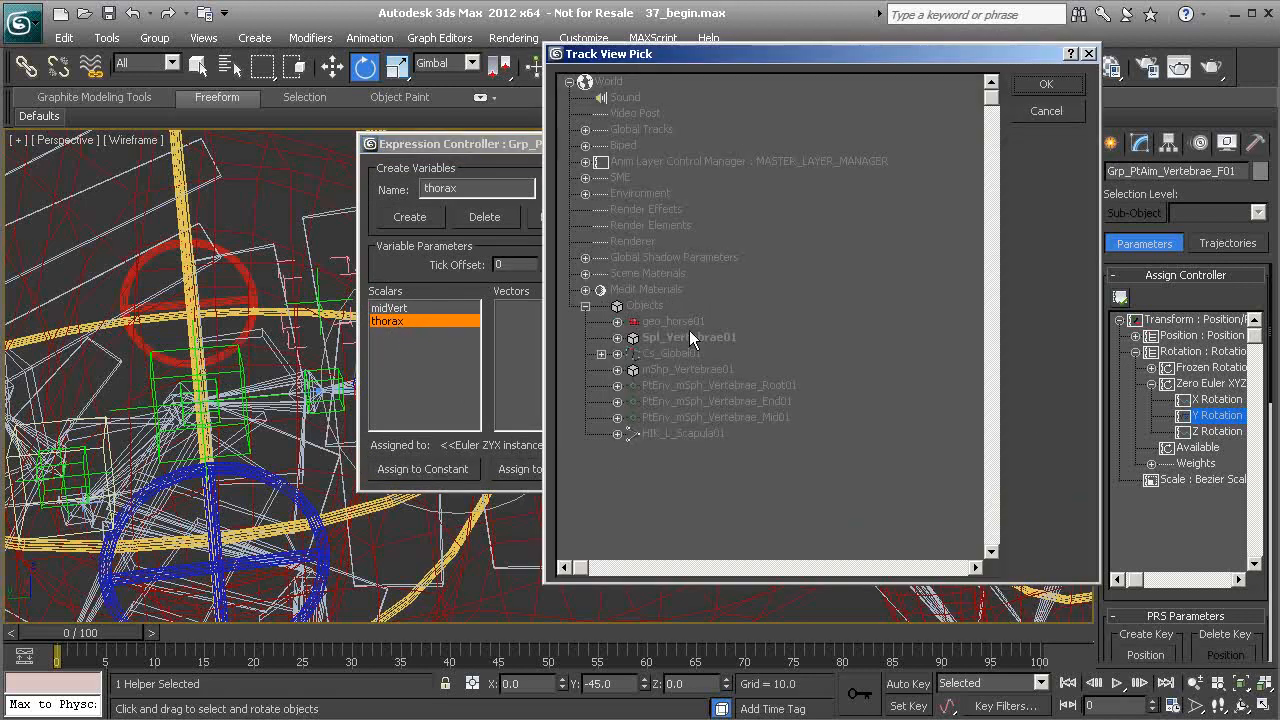
{"action": "left_click", "coordinate": [601, 354]}
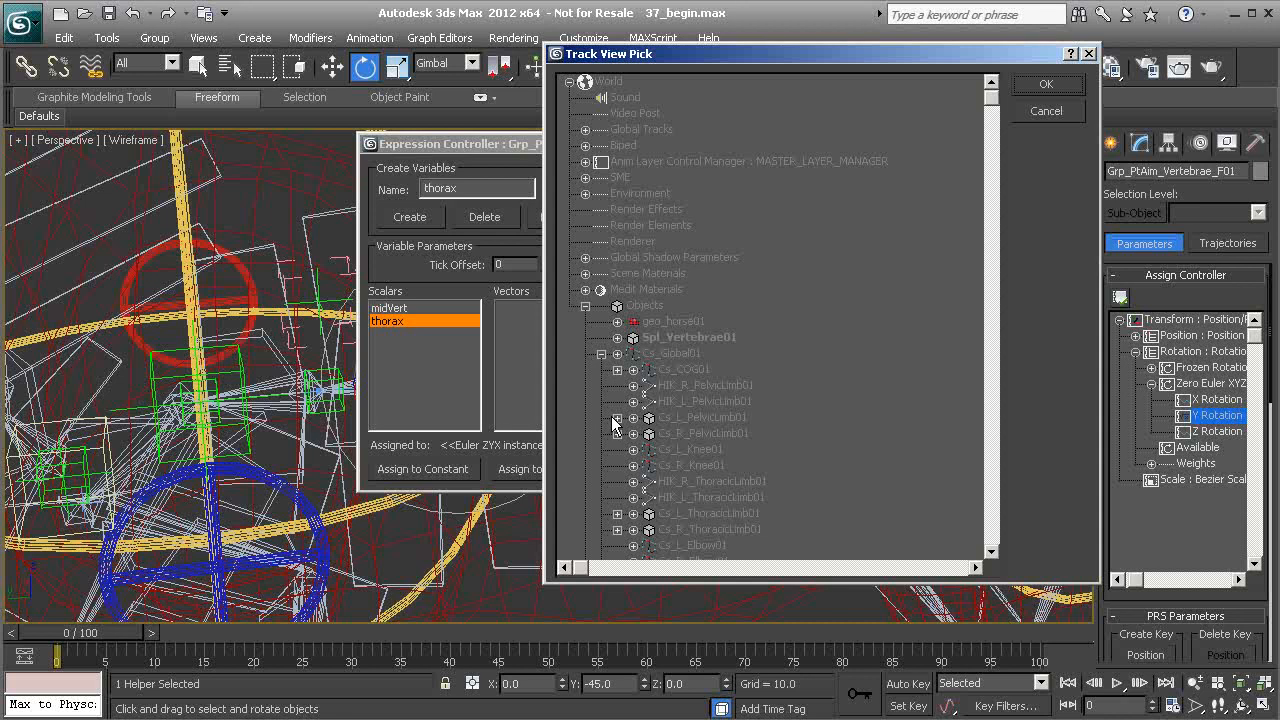
{"action": "left_click", "coordinate": [617, 370]}
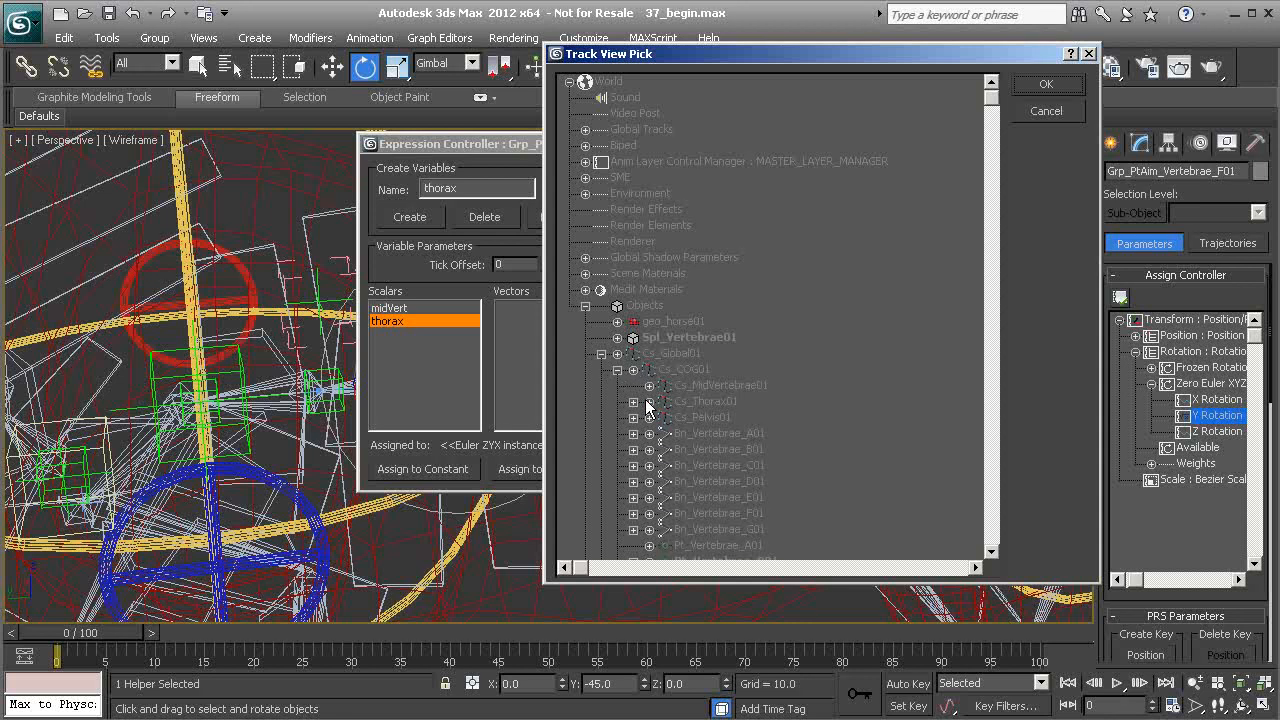
{"action": "left_click", "coordinate": [649, 402]}
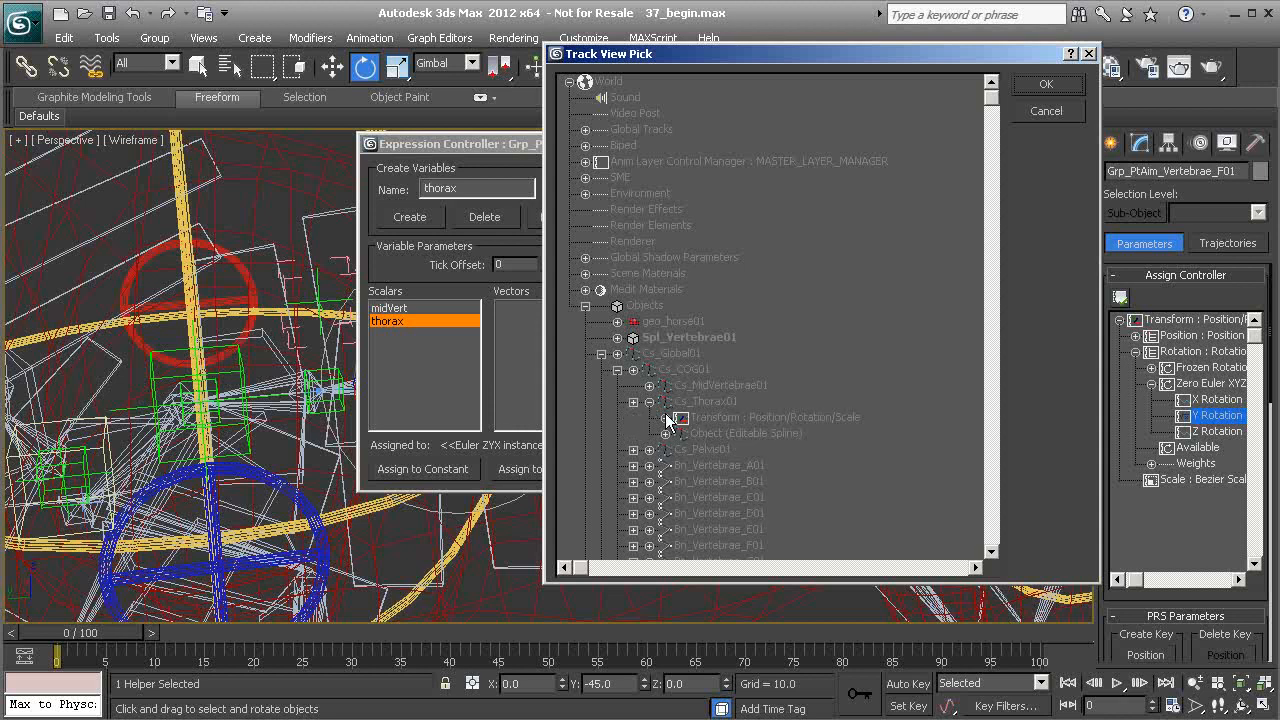
{"action": "left_click", "coordinate": [665, 417]}
{"action": "left_click", "coordinate": [681, 449]}
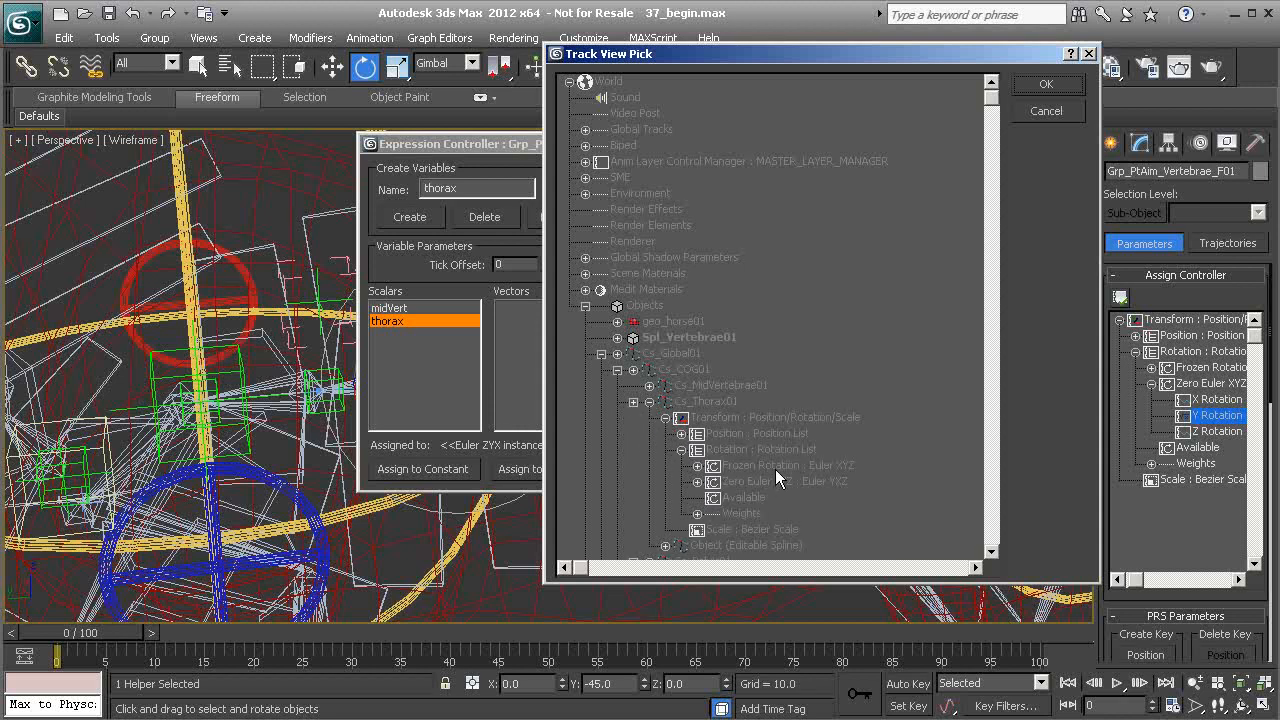
{"action": "scroll", "coordinate": [764, 467], "scroll_direction": "down", "scroll_amount": 2}
{"action": "left_click", "coordinate": [697, 401]}
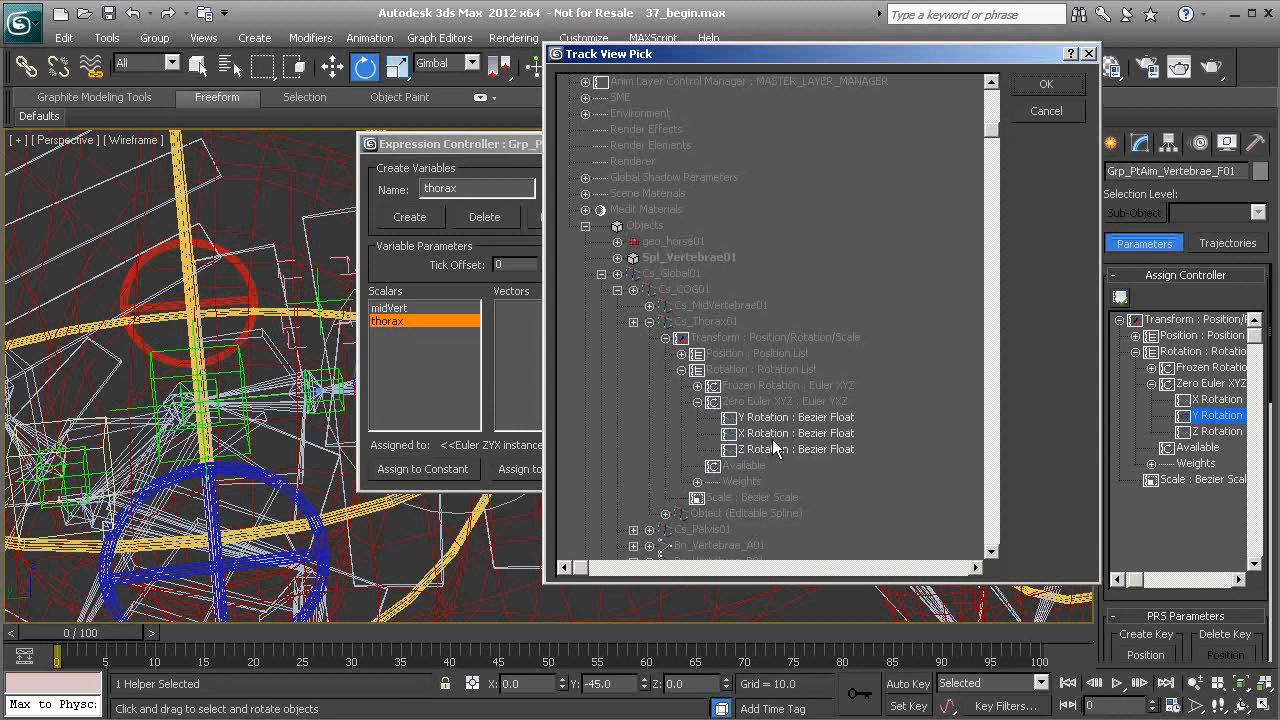
{"action": "left_click", "coordinate": [755, 418]}
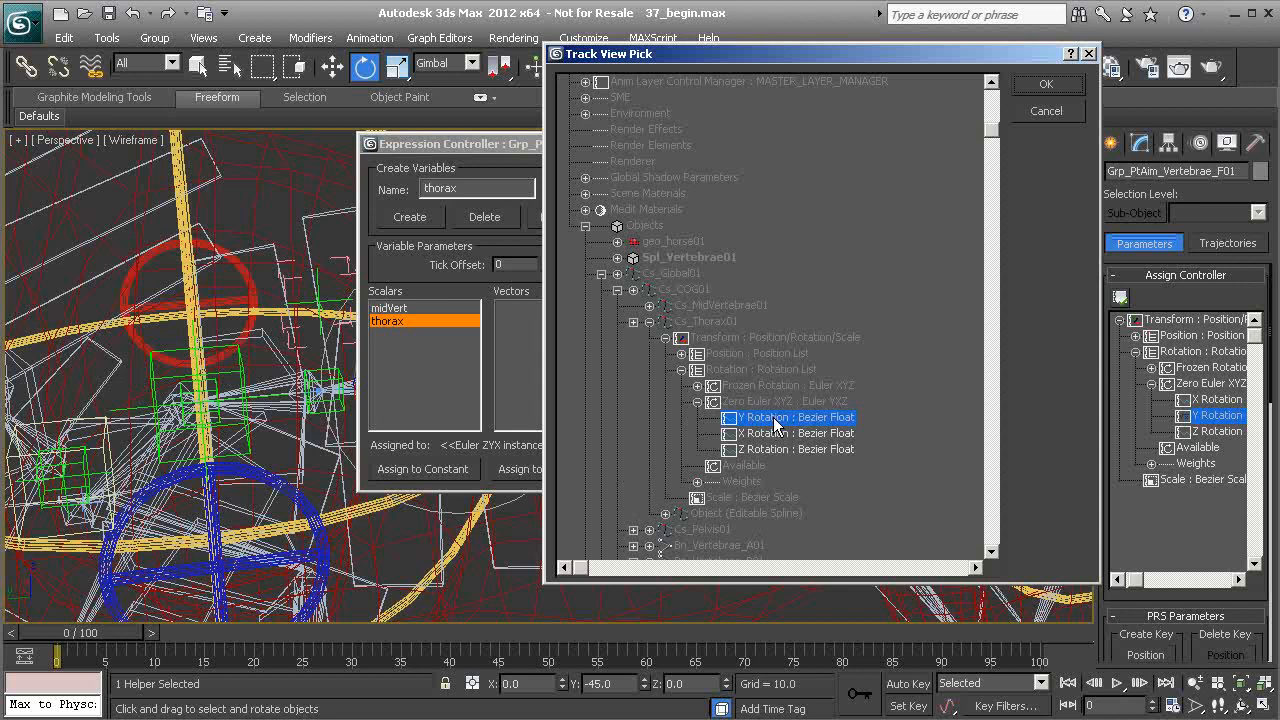
{"action": "left_click", "coordinate": [1046, 85]}
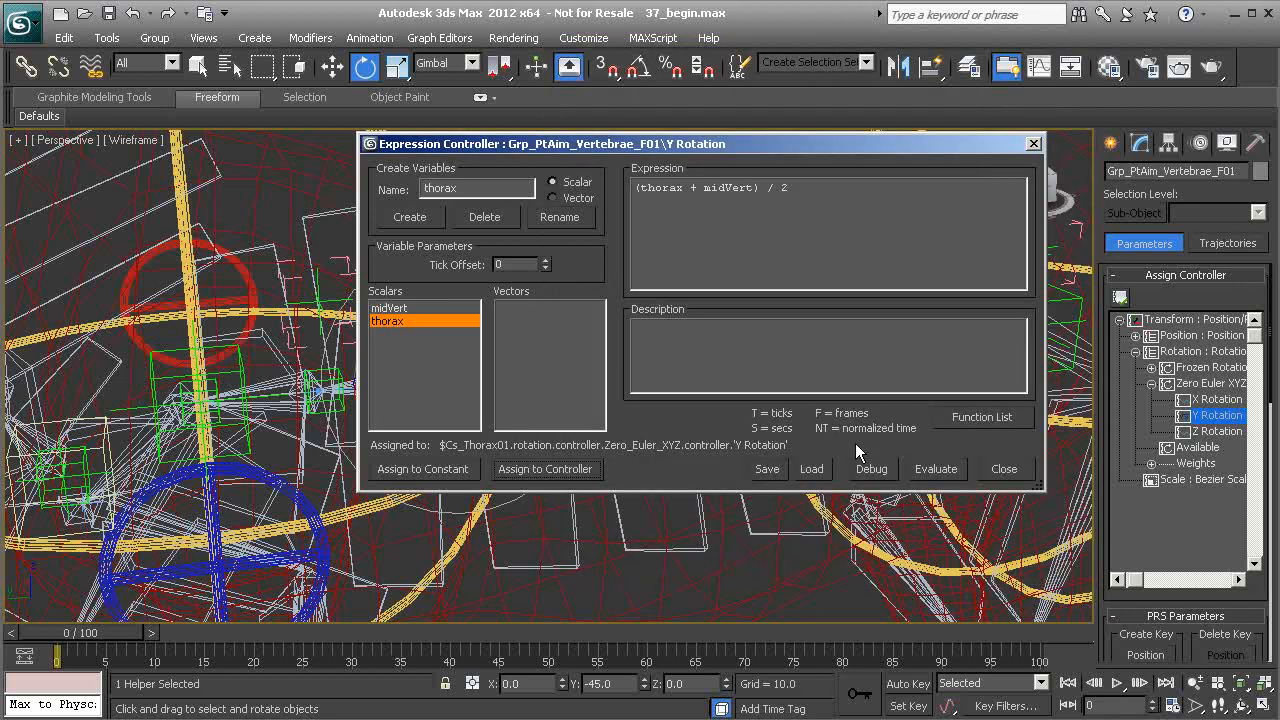
{"action": "left_click_drag", "start_coordinate": [786, 140], "coordinate": [962, 116]}
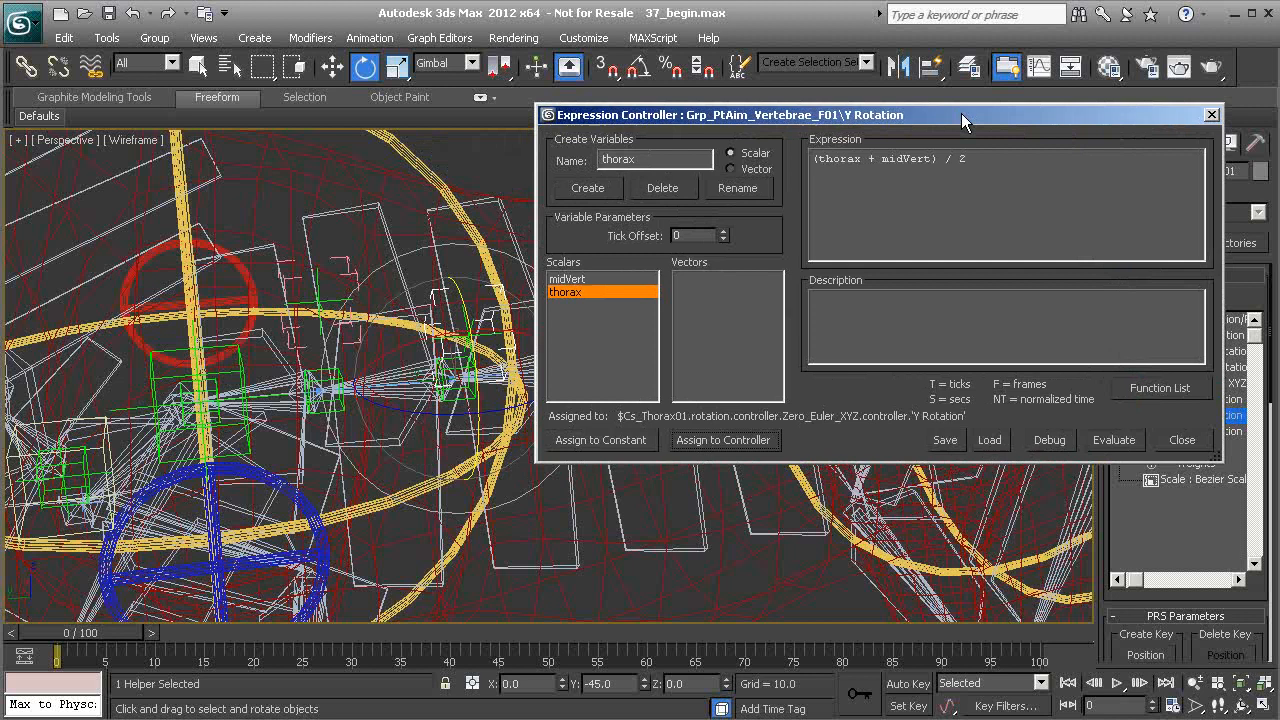
{"action": "left_click", "coordinate": [1114, 440]}
Select Grp_PtAim_Vertebrae_D01 and open the expression properties of its Zero Euler XYZ Y Rotation controller.
{"action": "mouse_move", "coordinate": [448, 357]}
{"action": "middle_mouse_down"}
{"action": "mouse_move", "coordinate": [396, 373]}
{"action": "mouse_move", "coordinate": [358, 361]}
{"action": "mouse_move", "coordinate": [295, 369]}
{"action": "middle_mouse_up"}
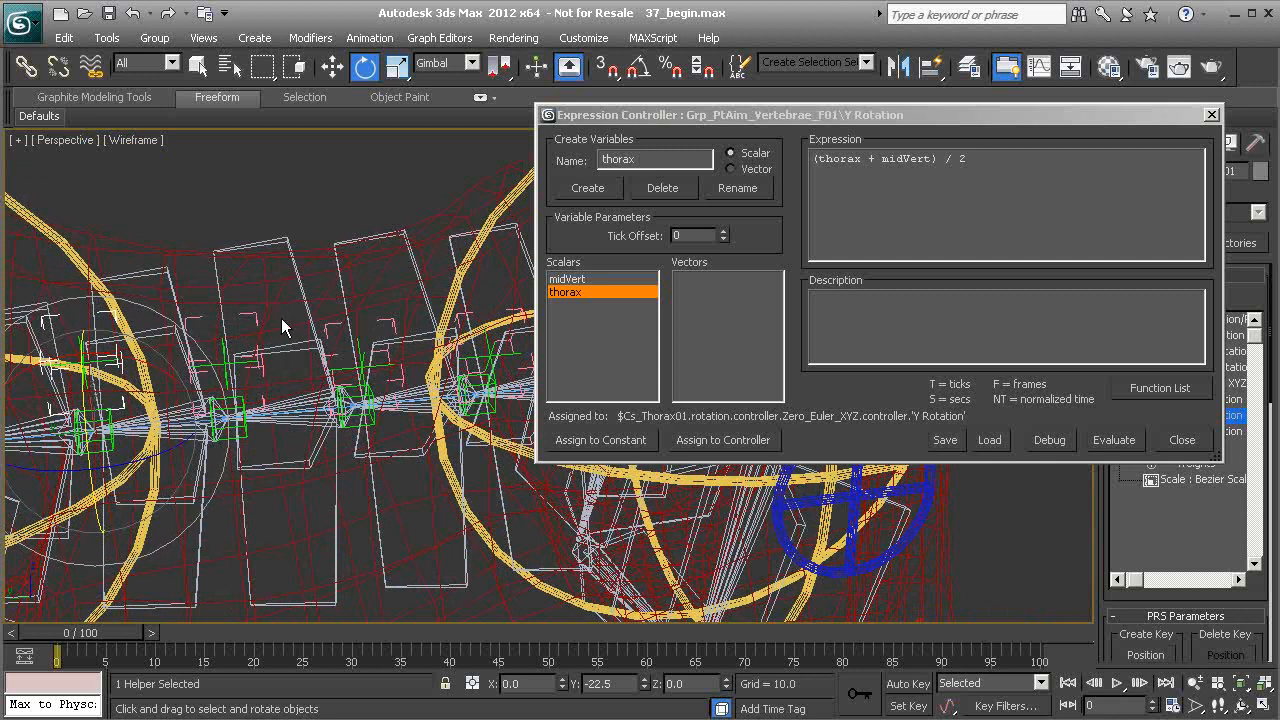
{"action": "left_click", "coordinate": [388, 323]}
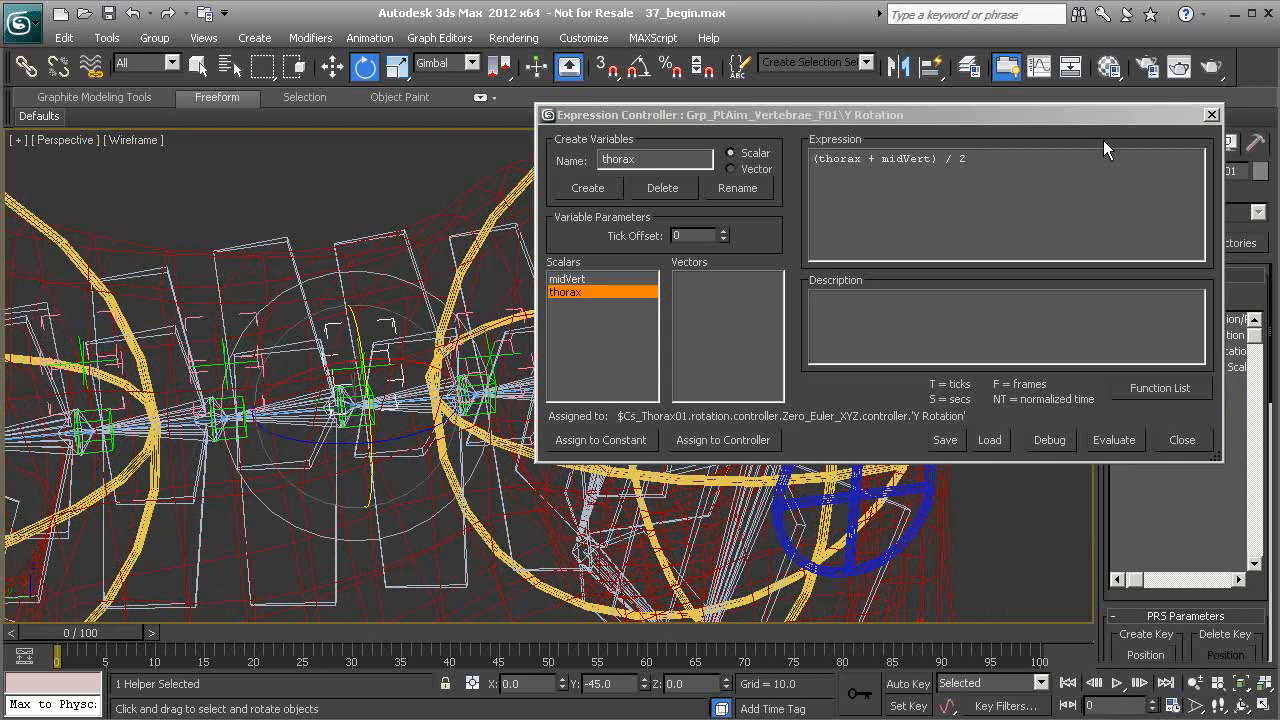
{"action": "left_click_drag", "start_coordinate": [1102, 119], "coordinate": [898, 137]}
{"action": "left_click", "coordinate": [1007, 133]}
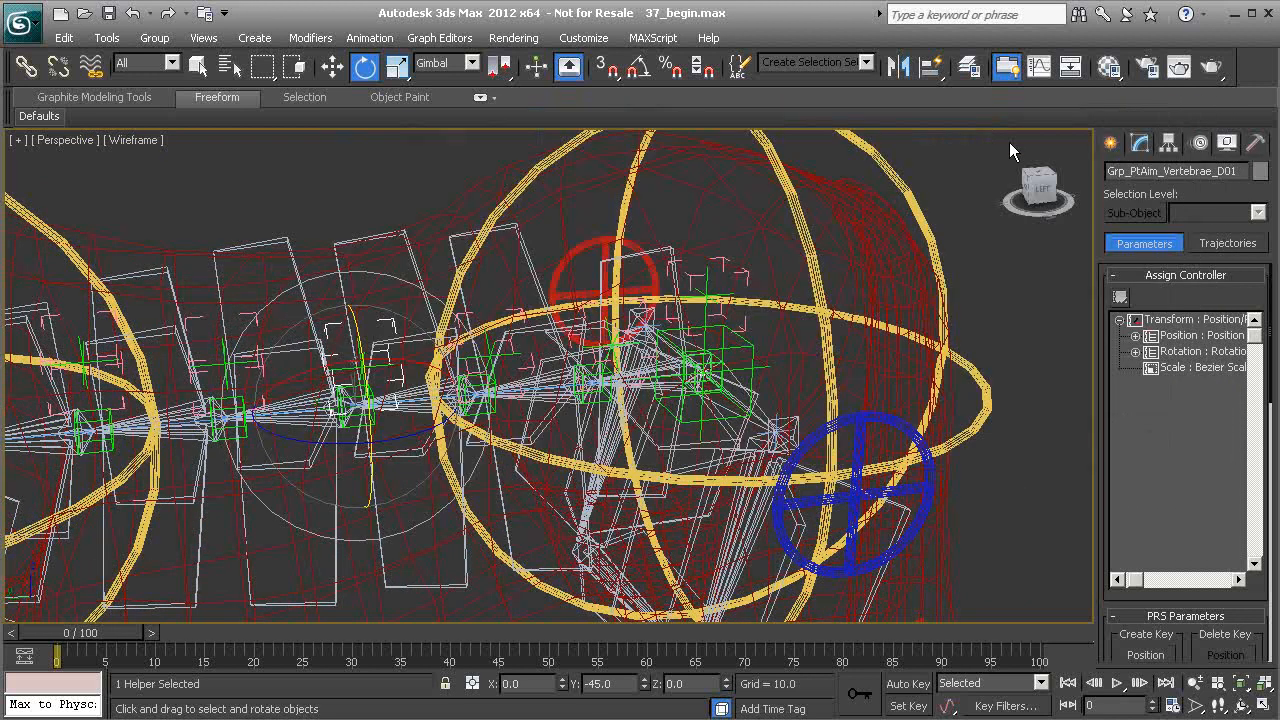
{"action": "left_click", "coordinate": [1135, 352]}
{"action": "left_click", "coordinate": [1150, 383]}
{"action": "left_click", "coordinate": [1203, 417]}
{"action": "right_click", "coordinate": [1205, 420]}
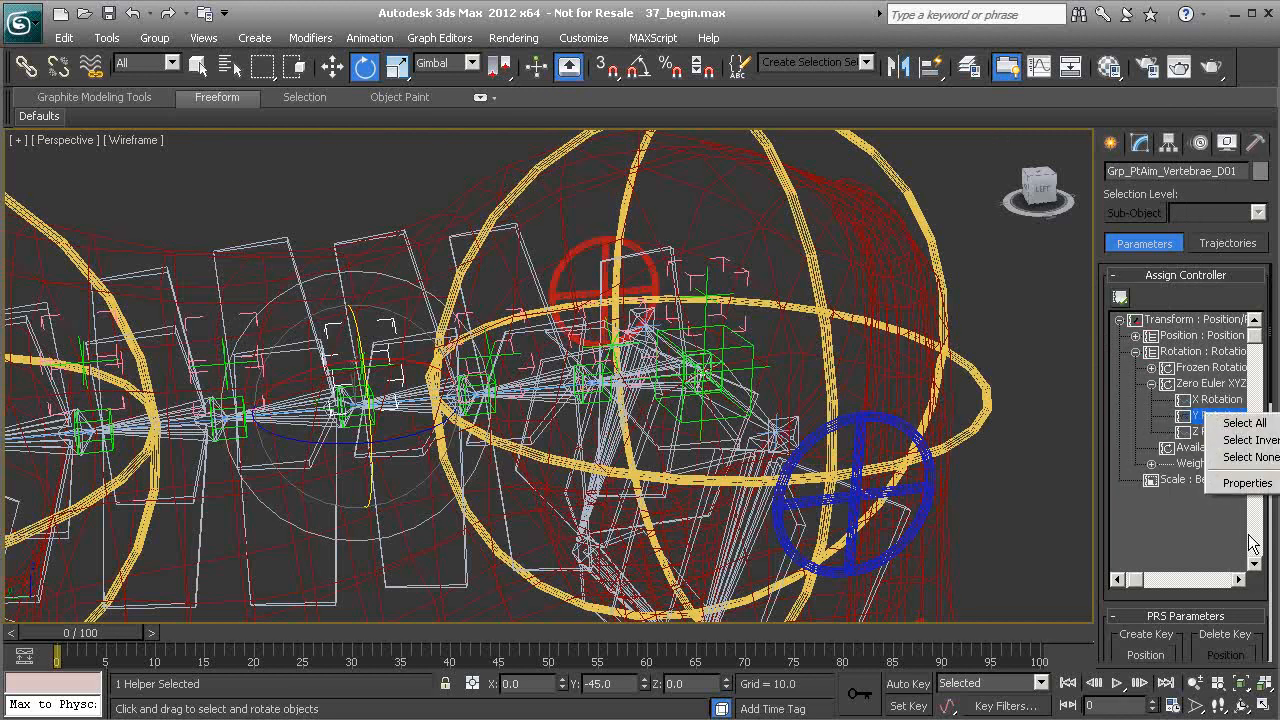
{"action": "left_click", "coordinate": [1258, 486]}
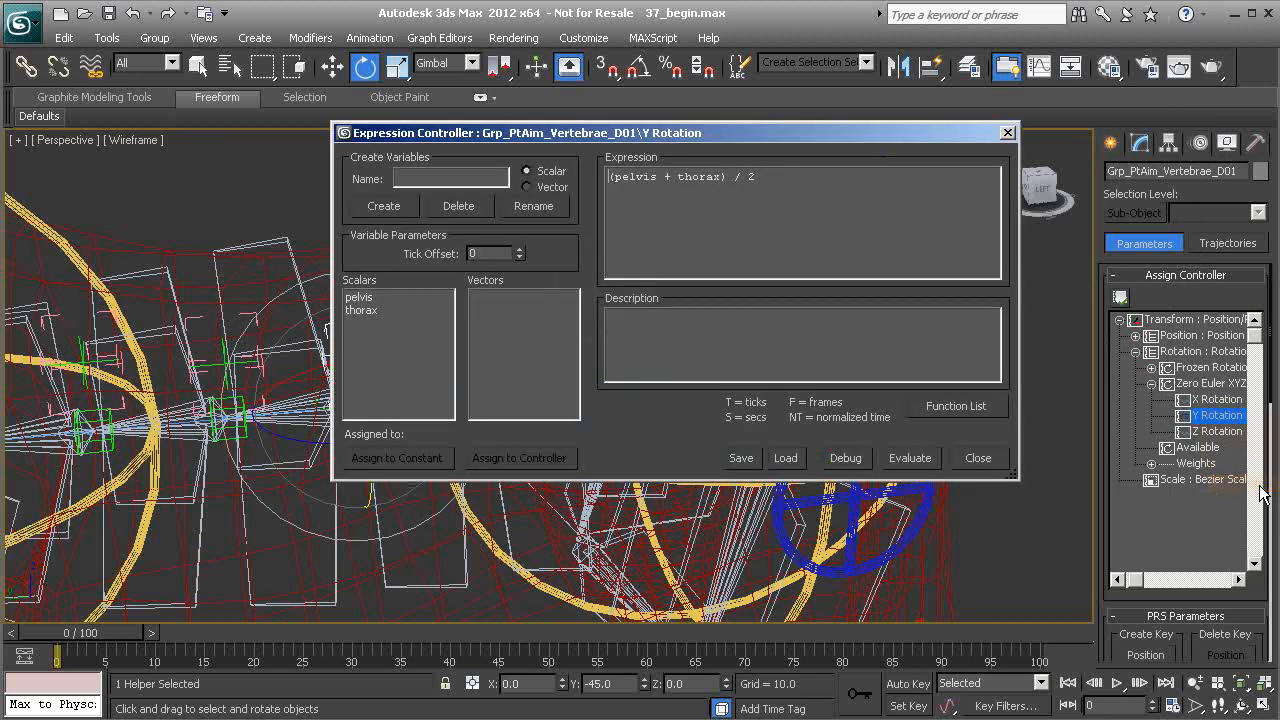
Reassign the thorax scalar of the Grp_PtAim_Vertebrae_D01 expression to Cs_Thorax01's Zero Euler XYZ Y Rotation.
{"action": "left_click", "coordinate": [362, 298]}
{"action": "left_click", "coordinate": [364, 310]}
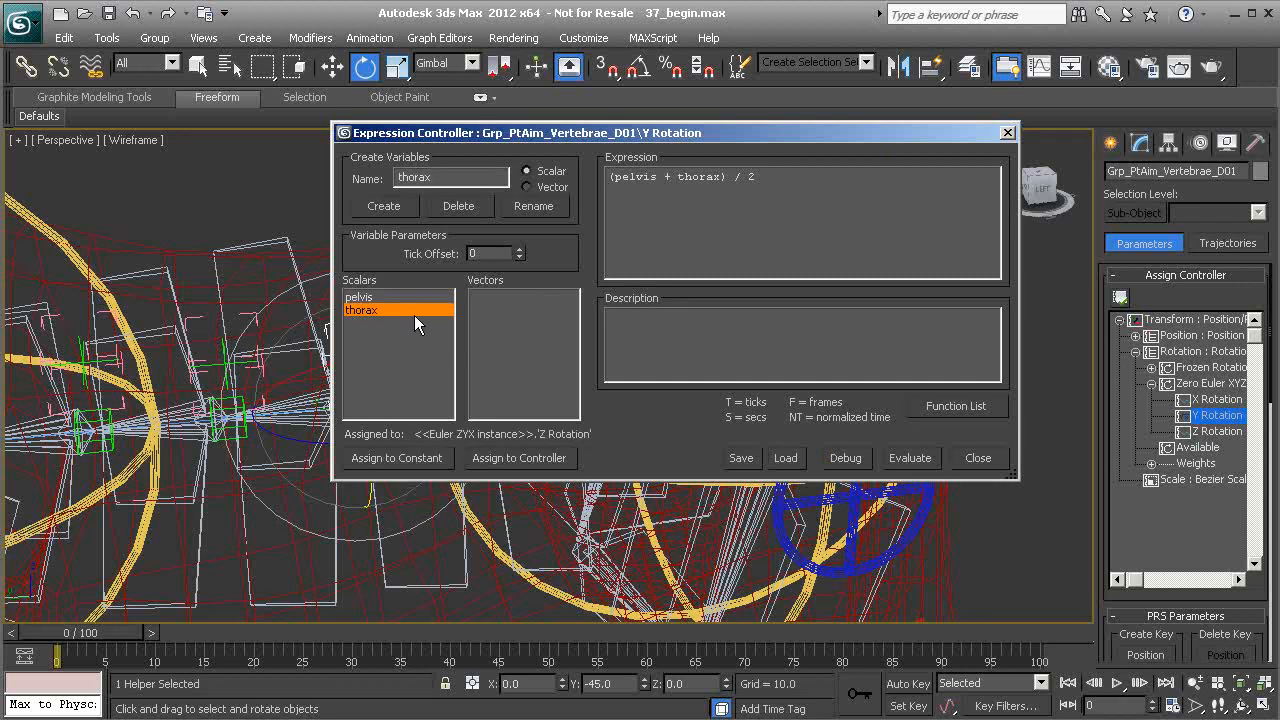
{"action": "left_click", "coordinate": [528, 456]}
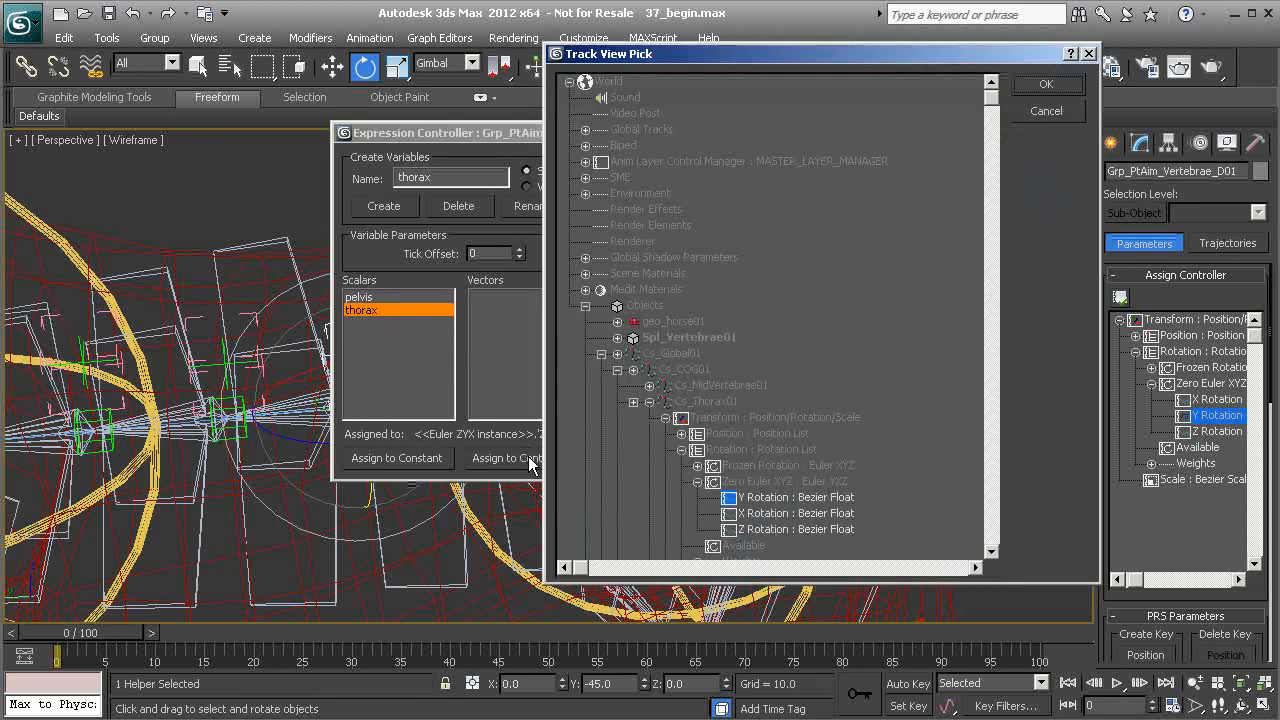
{"action": "left_click", "coordinate": [746, 434]}
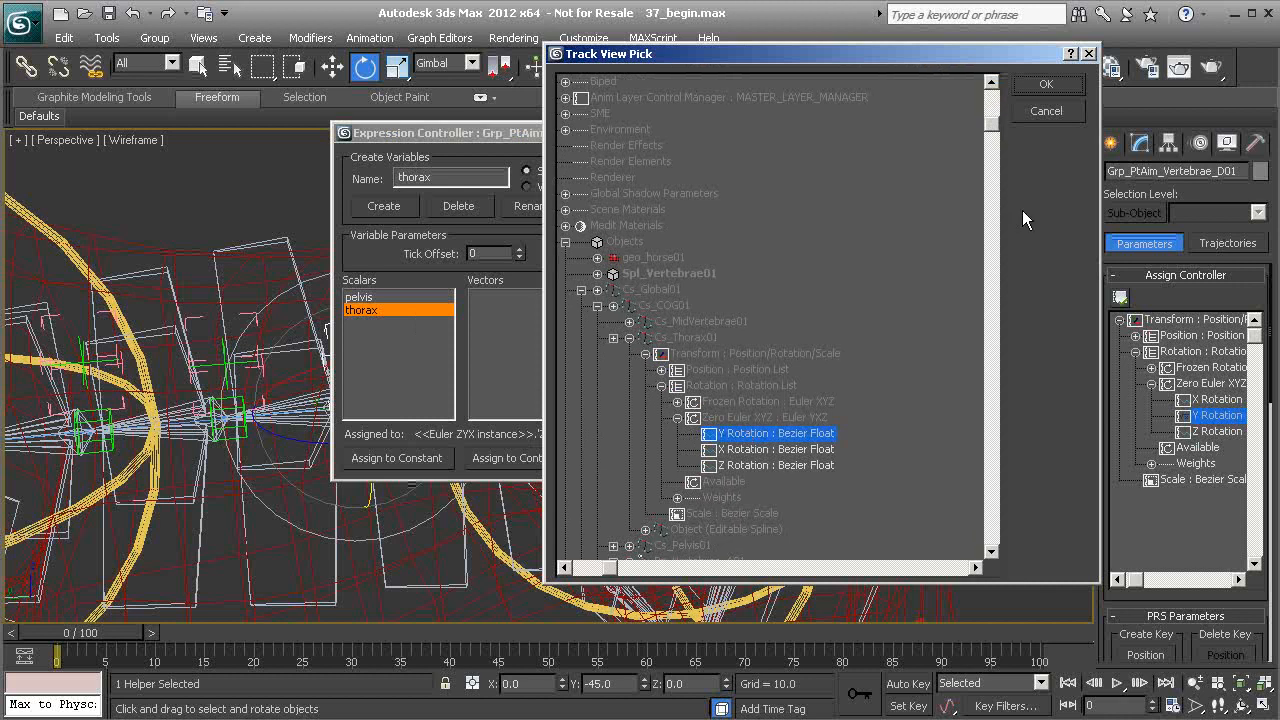
{"action": "left_click", "coordinate": [1046, 84]}
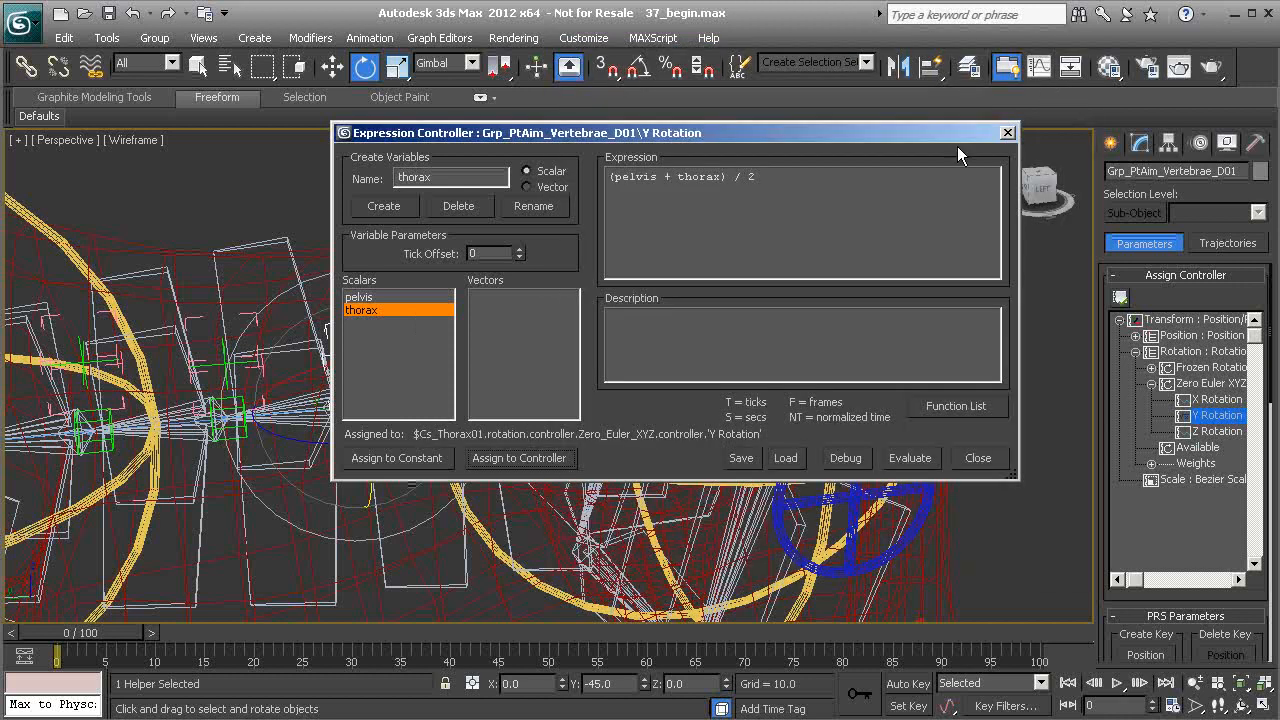
Assign the pelvis scalar of the Grp_PtAim_Vertebrae_D01 expression to Cs_Pelvis01's Zero Euler XYZ Y Rotation and evaluate the expression.
{"action": "left_click", "coordinate": [366, 297]}
{"action": "left_click", "coordinate": [533, 463]}
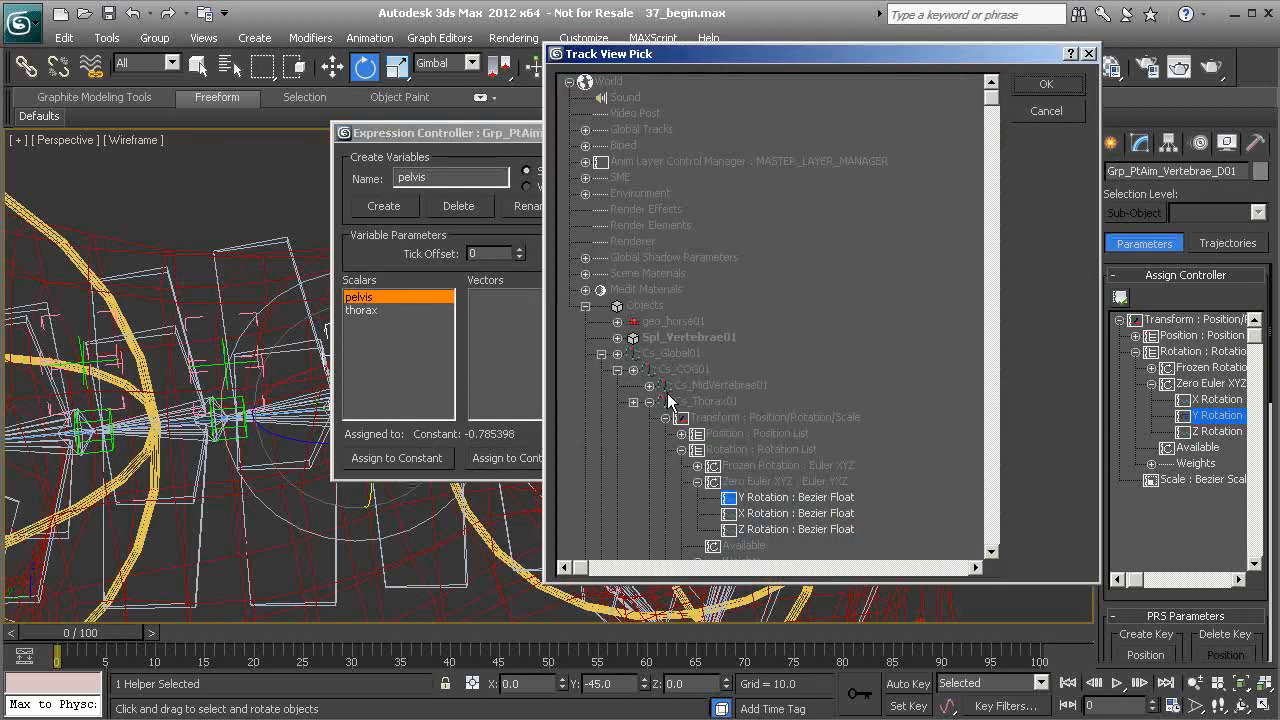
{"action": "left_click_drag", "start_coordinate": [631, 367], "coordinate": [630, 335]}
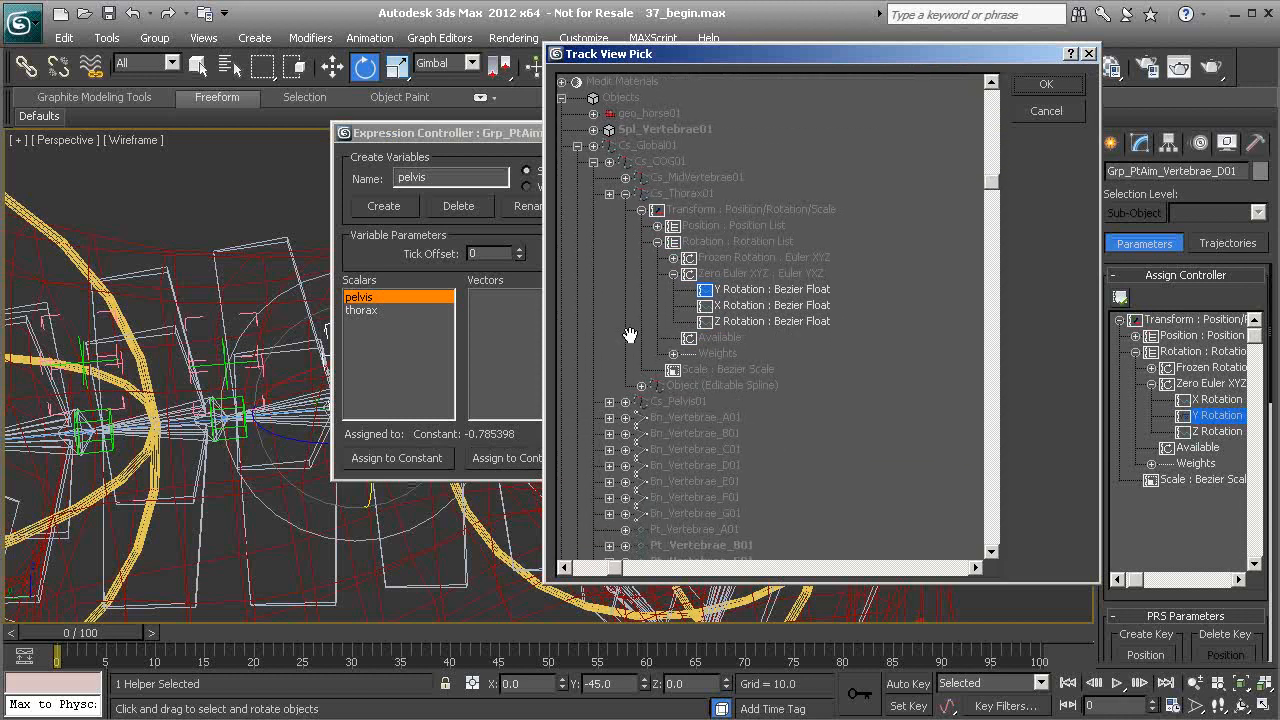
{"action": "left_click", "coordinate": [624, 402]}
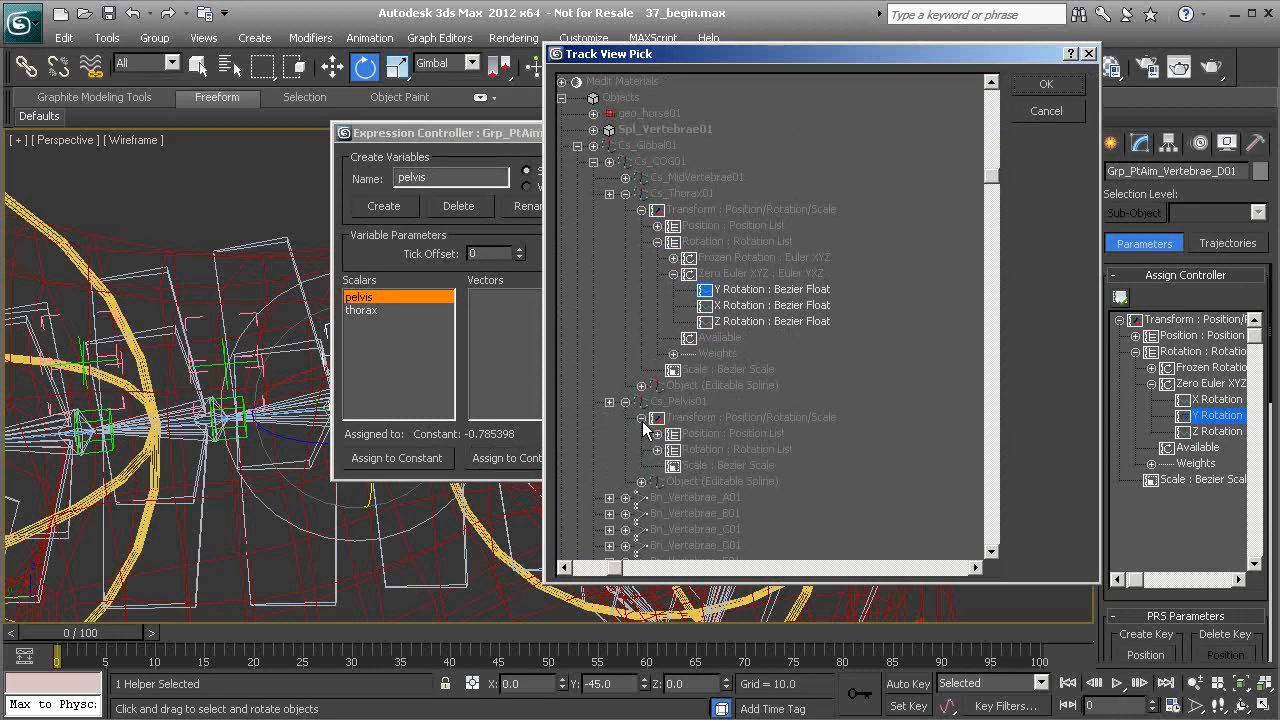
{"action": "left_click", "coordinate": [657, 449]}
{"action": "left_click", "coordinate": [673, 481]}
{"action": "scroll", "coordinate": [734, 477], "scroll_direction": "down", "scroll_amount": 1}
{"action": "left_click", "coordinate": [736, 451]}
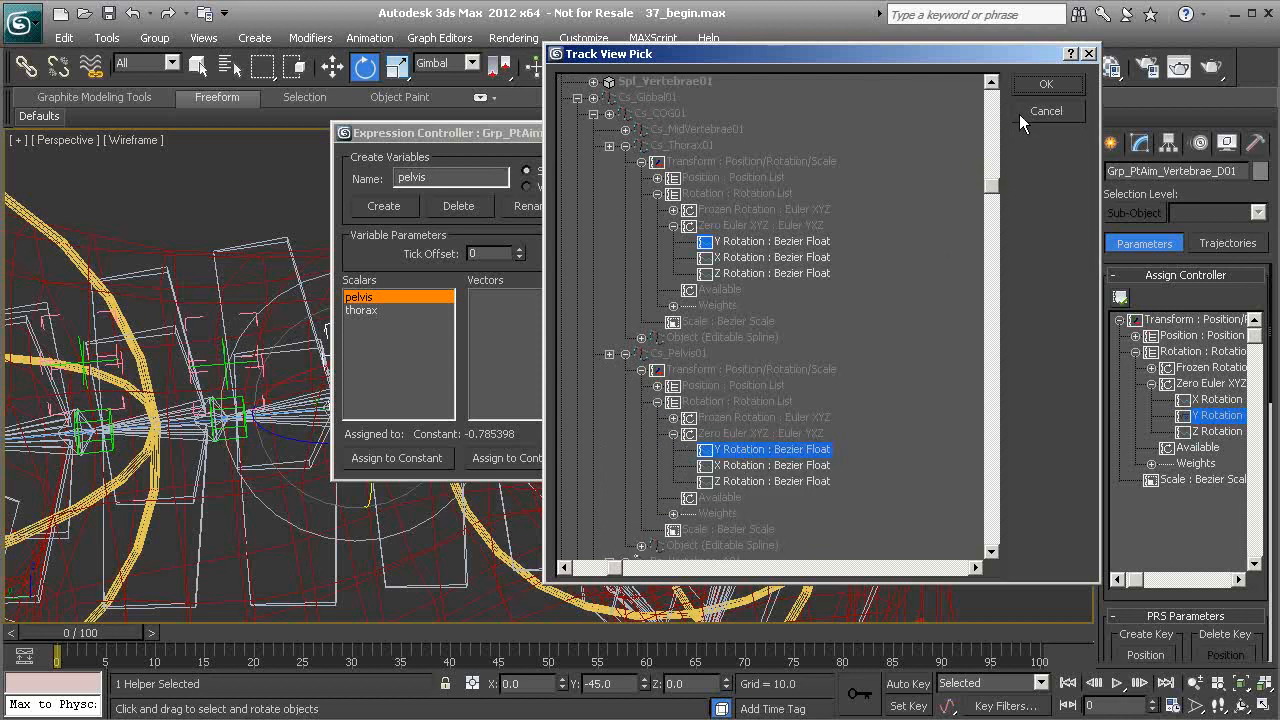
{"action": "left_click", "coordinate": [1044, 89]}
{"action": "left_click", "coordinate": [910, 458]}
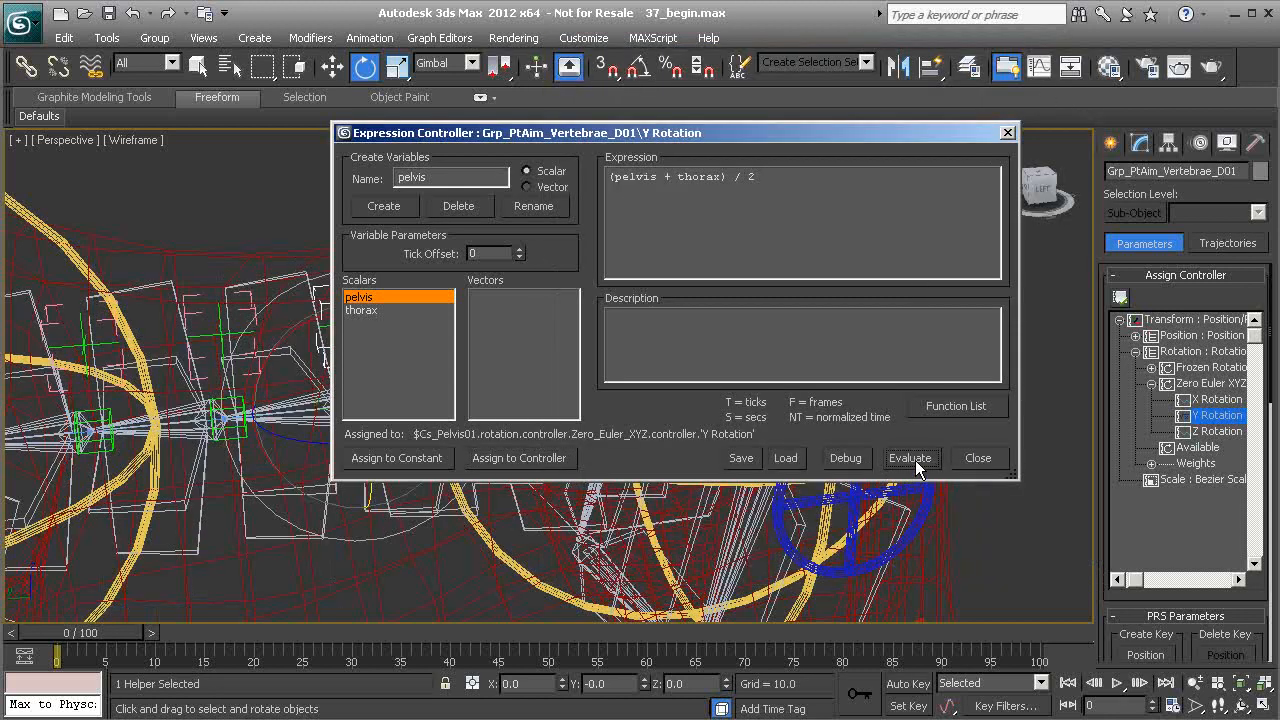
Select Grp_PtAim_Vertebrae_B01 and open the expression properties of its Zero Euler XYZ Y Rotation controller.
{"action": "left_click_drag", "start_coordinate": [666, 132], "coordinate": [774, 456]}
{"action": "middle_click_drag", "start_coordinate": [380, 308], "coordinate": [409, 233], "text": "alt"}
{"action": "left_click", "coordinate": [585, 281]}
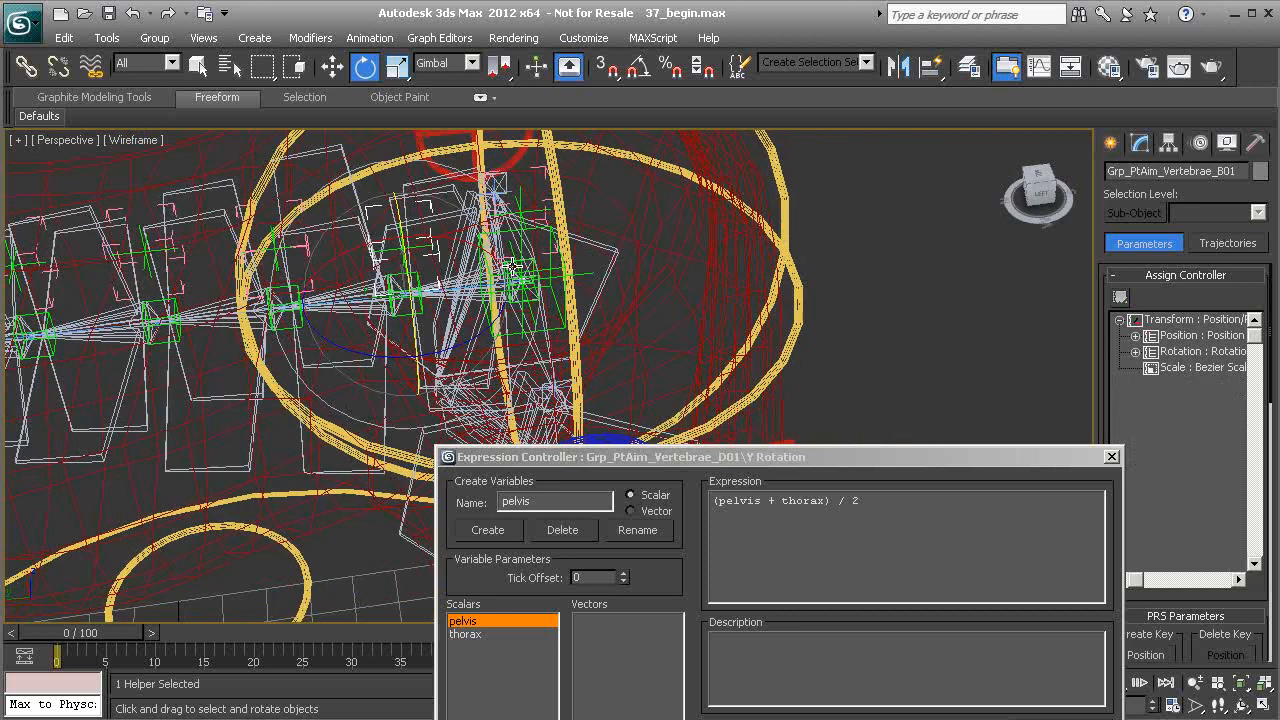
{"action": "middle_click_drag", "start_coordinate": [512, 236], "coordinate": [522, 258], "text": "alt"}
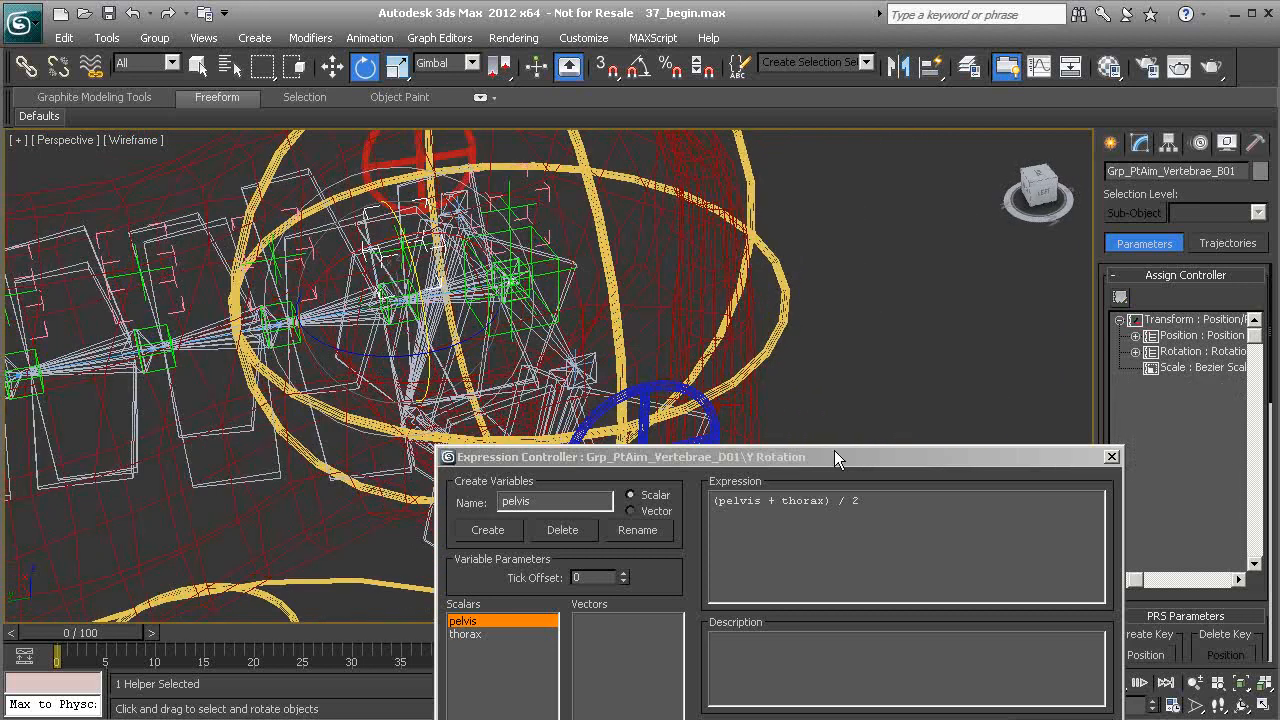
{"action": "left_click", "coordinate": [1111, 456]}
{"action": "left_click", "coordinate": [1134, 351]}
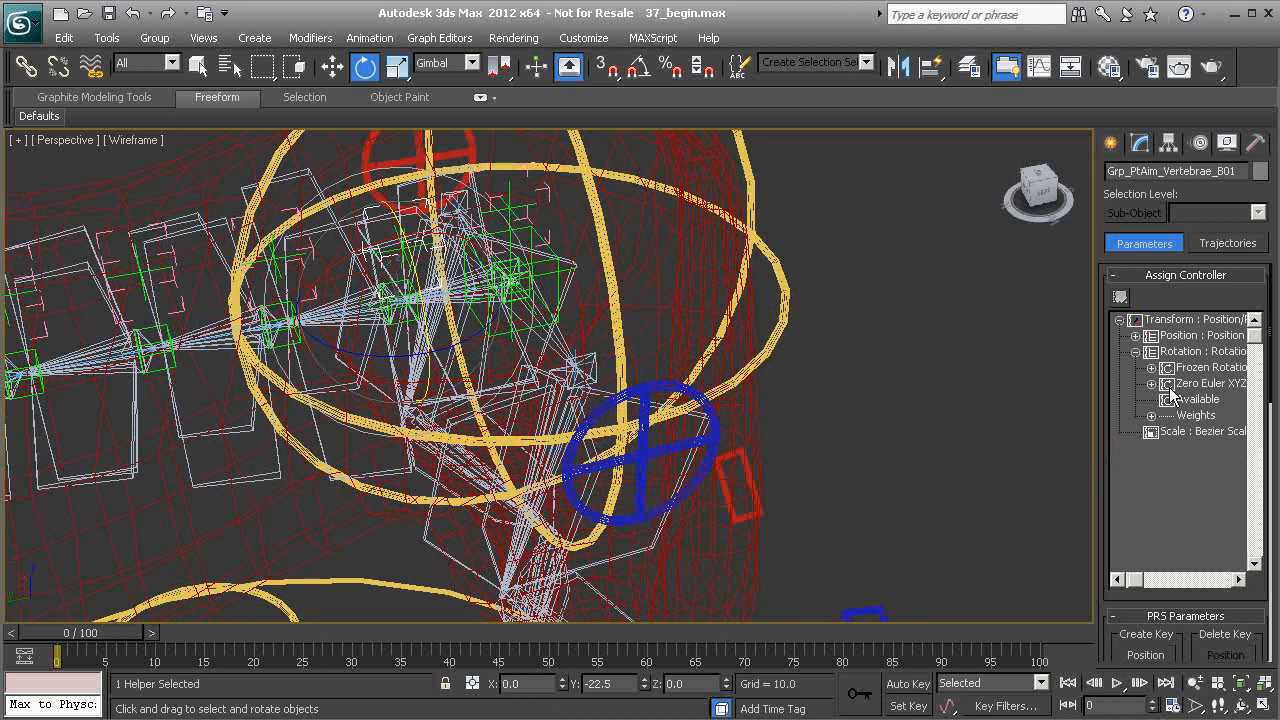
{"action": "left_click", "coordinate": [1151, 383]}
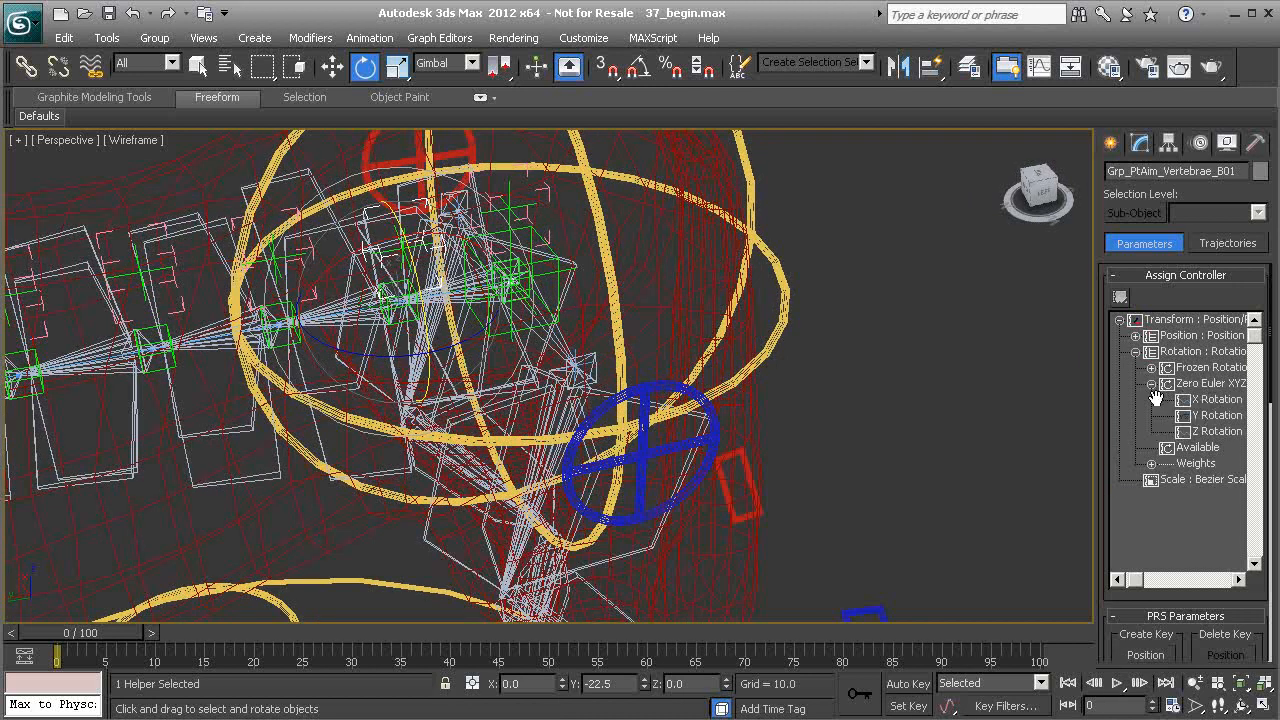
{"action": "right_click", "coordinate": [1206, 414]}
{"action": "left_click", "coordinate": [1220, 484]}
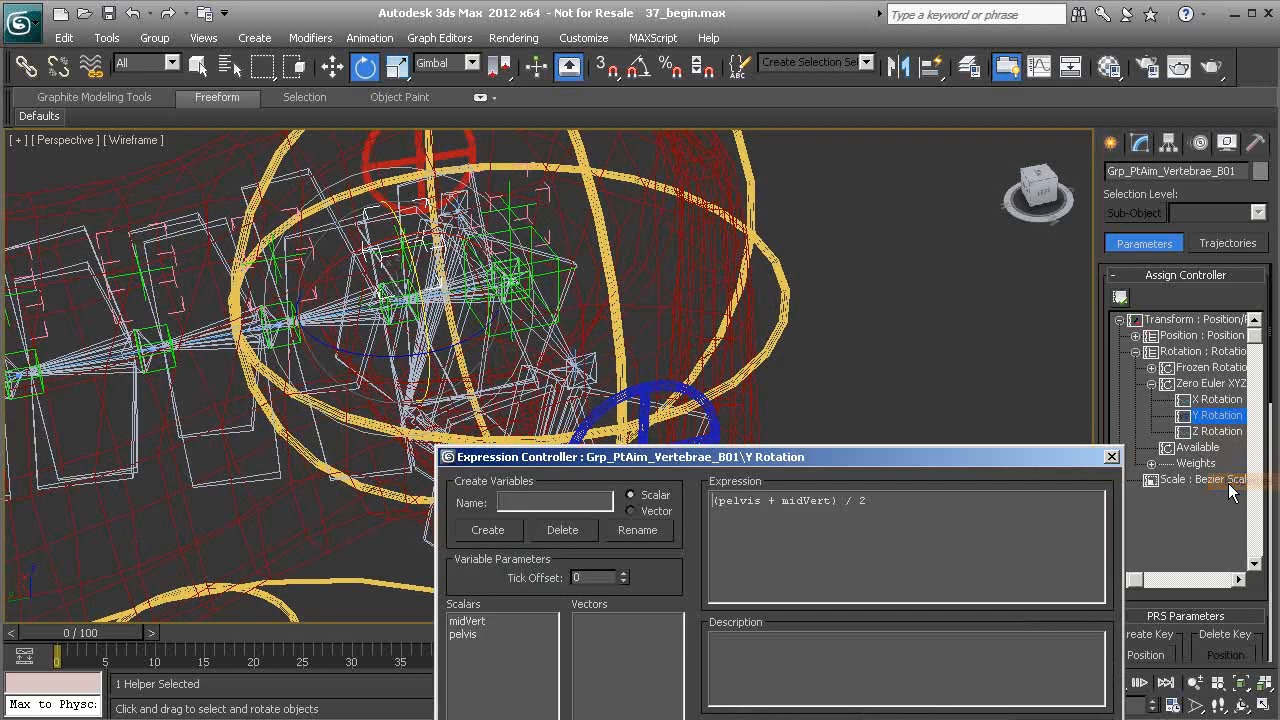
Assign the pelvis scalar of the Grp_PtAim_Vertebrae_B01 expression to Cs_Pelvis01's Zero Euler XYZ Y Rotation, evaluate the expression and close its properties.
{"action": "left_click_drag", "start_coordinate": [840, 457], "coordinate": [829, 267]}
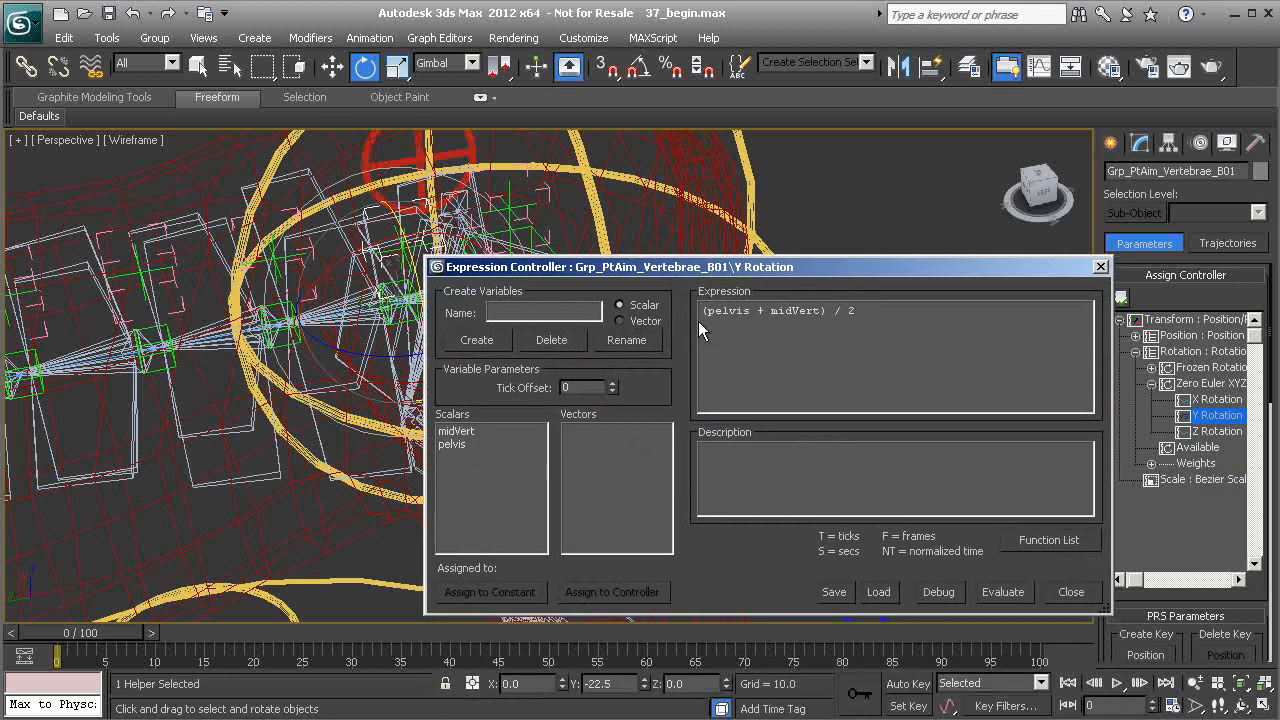
{"action": "left_click", "coordinate": [454, 444]}
{"action": "left_click", "coordinate": [631, 588]}
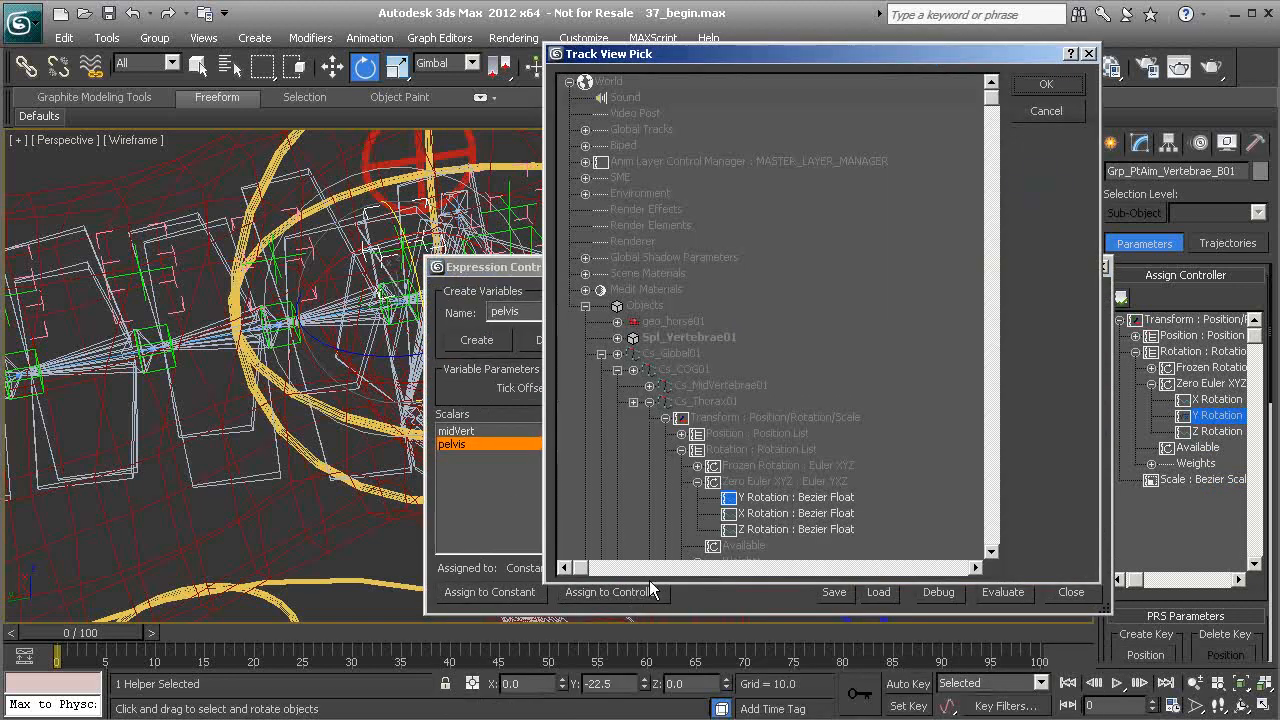
{"action": "scroll", "coordinate": [751, 463], "scroll_direction": "down", "scroll_amount": 6}
{"action": "left_click", "coordinate": [722, 434]}
{"action": "left_click", "coordinate": [1046, 87]}
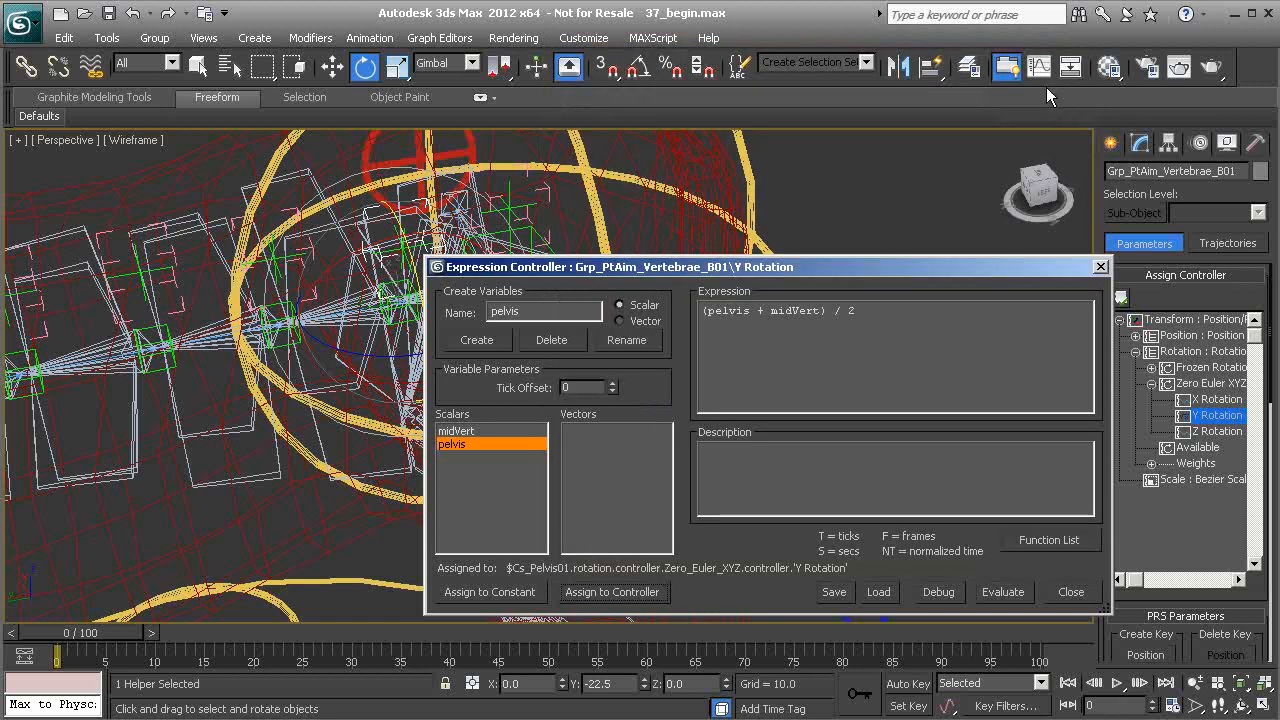
{"action": "left_click", "coordinate": [1002, 592]}
{"action": "left_click", "coordinate": [1100, 267]}
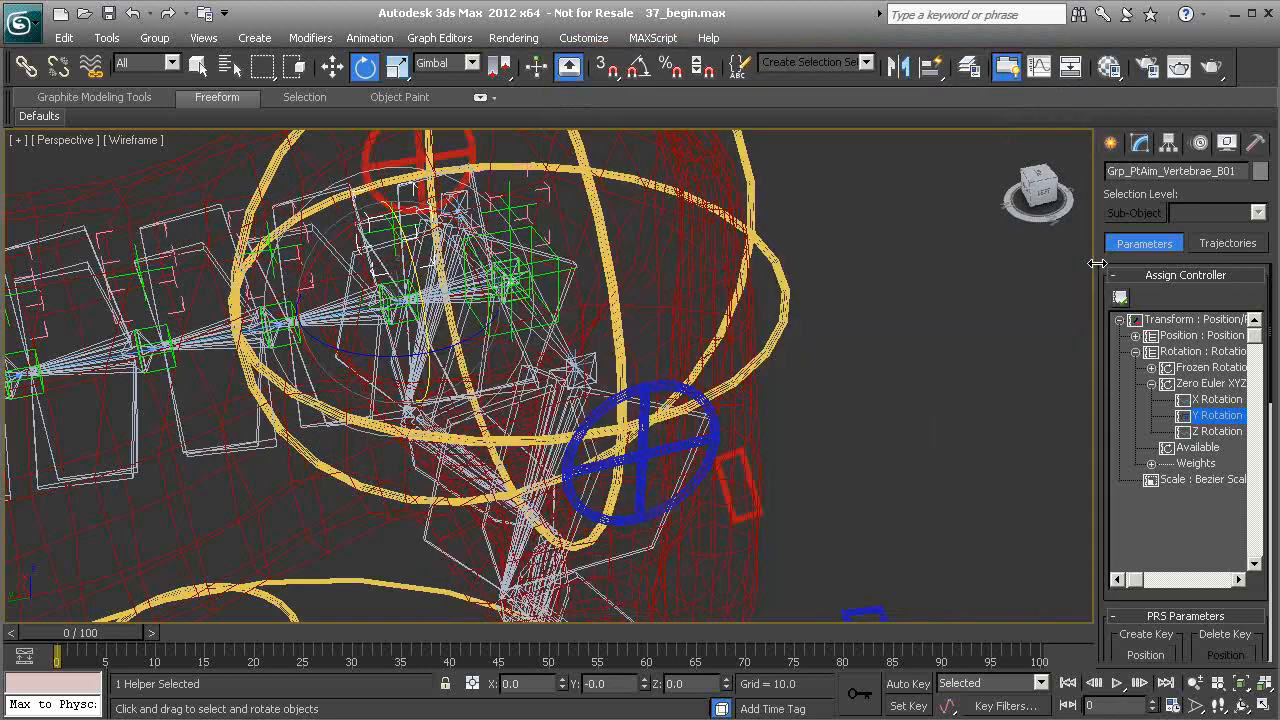
Test the spine twist by rotating the pelvis control, cancelling the rotation.
{"action": "scroll", "coordinate": [518, 515], "scroll_direction": "down", "scroll_amount": 2}
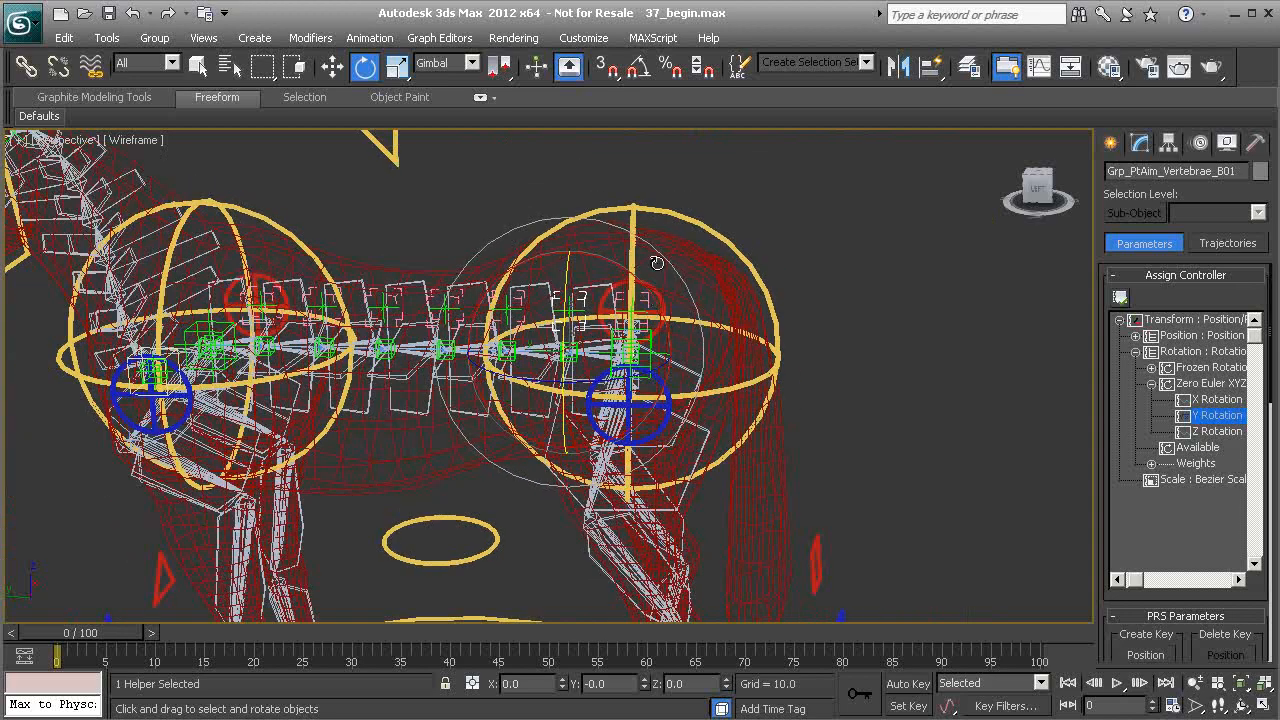
{"action": "left_click", "coordinate": [634, 215]}
{"action": "middle_click_drag", "start_coordinate": [638, 320], "coordinate": [672, 320], "text": "alt"}
{"action": "left_click_drag", "start_coordinate": [657, 324], "coordinate": [630, 382]}
{"action": "right_click", "coordinate": [618, 300]}
{"action": "right_click", "coordinate": [630, 382]}
Test the spine twist by rotating the Cs_Thorax01 control, cancelling the rotation.
{"action": "middle_click_drag", "start_coordinate": [383, 331], "coordinate": [450, 315]}
{"action": "left_click", "coordinate": [353, 238]}
{"action": "middle_click_drag", "start_coordinate": [353, 238], "coordinate": [414, 246], "text": "alt"}
{"action": "left_click_drag", "start_coordinate": [260, 348], "coordinate": [258, 258]}
{"action": "right_click", "coordinate": [314, 325]}
{"action": "right_click", "coordinate": [258, 258]}
Test the neck by rotating and moving the Cs_Head01 control, cancelling each transform.
{"action": "middle_click_drag", "start_coordinate": [165, 245], "coordinate": [349, 313]}
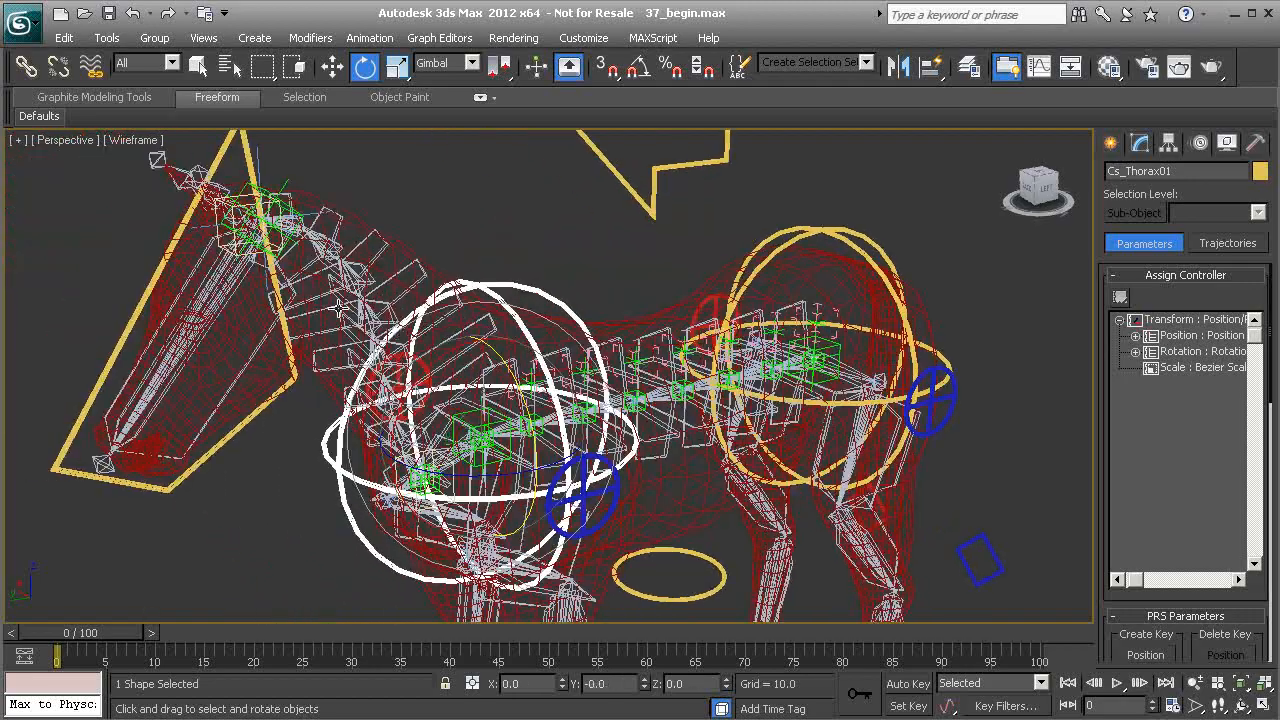
{"action": "scroll", "coordinate": [324, 442], "scroll_direction": "down", "scroll_amount": 2}
{"action": "left_click", "coordinate": [321, 404]}
{"action": "middle_click_drag", "start_coordinate": [366, 403], "coordinate": [332, 398], "text": "alt"}
{"action": "left_click_drag", "start_coordinate": [304, 232], "coordinate": [319, 178]}
{"action": "right_click", "coordinate": [319, 178]}
{"action": "middle_click_drag", "start_coordinate": [463, 343], "coordinate": [385, 335], "text": "alt"}
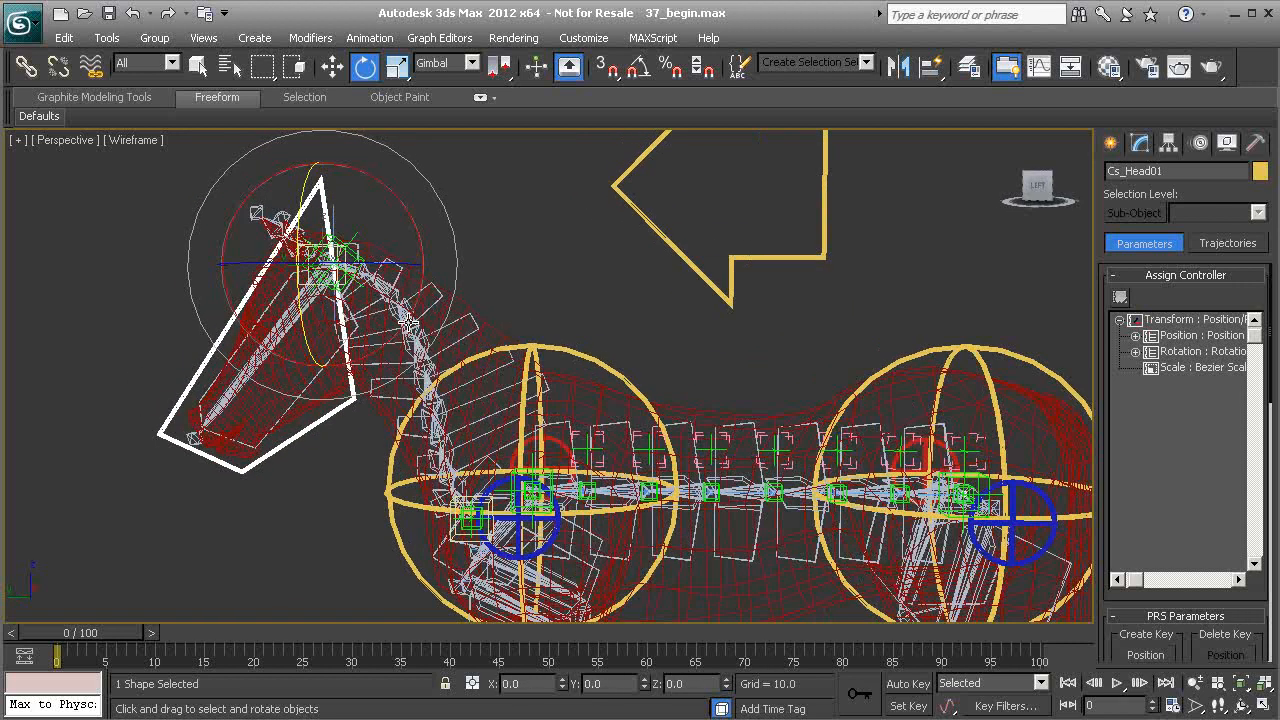
{"action": "key", "text": "w"}
{"action": "left_click_drag", "start_coordinate": [300, 240], "coordinate": [234, 271]}
{"action": "right_click", "coordinate": [234, 271]}
Test the whole body's response by rotating the Cs_COG01 control, cancelling the rotation.
{"action": "left_click", "coordinate": [712, 287]}
{"action": "middle_click_drag", "start_coordinate": [745, 356], "coordinate": [612, 368]}
{"action": "key", "text": "e"}
{"action": "left_click_drag", "start_coordinate": [693, 410], "coordinate": [777, 376]}
{"action": "right_click", "coordinate": [777, 376]}
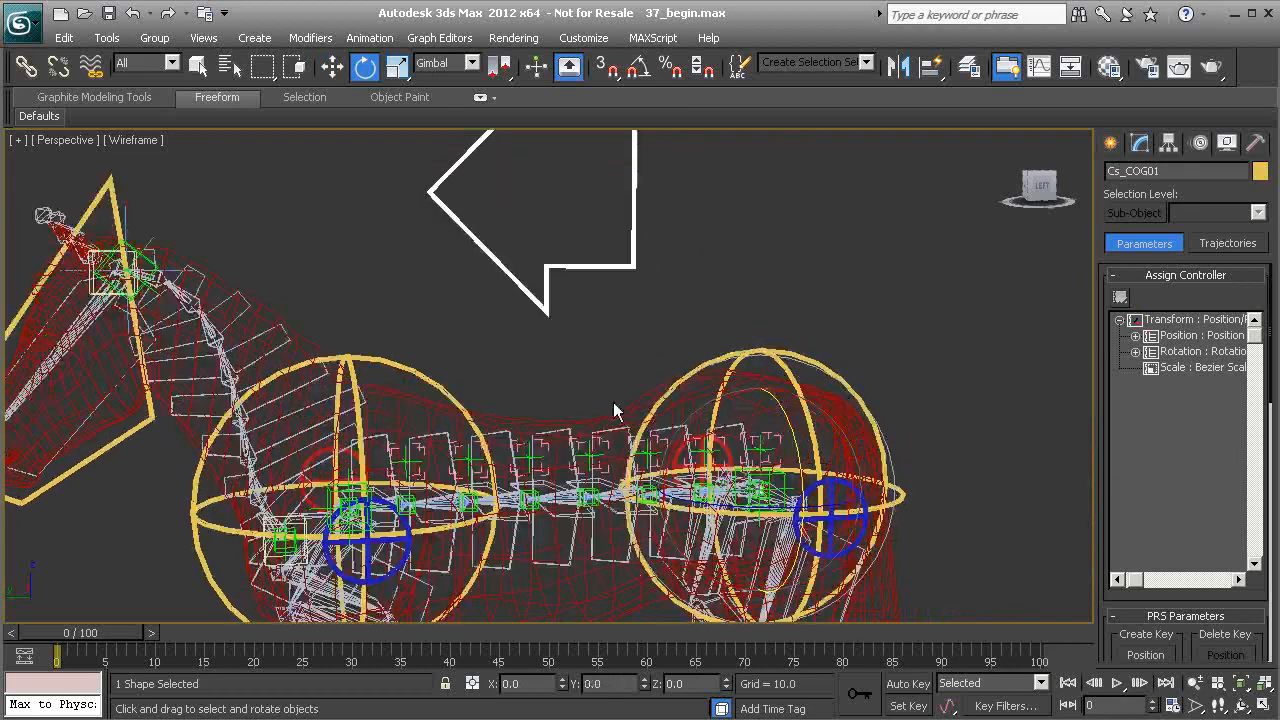
Deselect the control and review the whole horse rig from the side.
{"action": "left_click", "coordinate": [603, 357]}
{"action": "scroll", "coordinate": [603, 357], "scroll_direction": "down", "scroll_amount": 3}
{"action": "middle_click_drag", "start_coordinate": [581, 542], "coordinate": [612, 470]}
{"action": "middle_click_drag", "start_coordinate": [541, 383], "coordinate": [571, 387]}
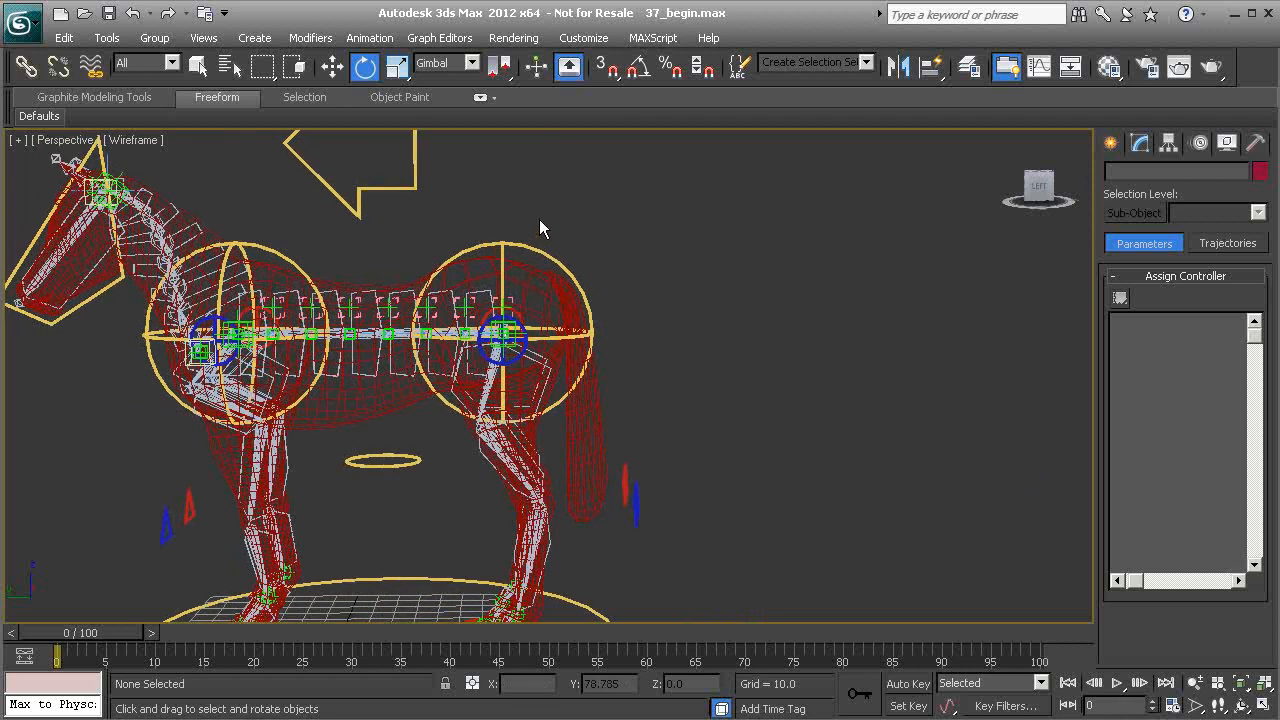
{"action": "middle_click_drag", "start_coordinate": [622, 480], "coordinate": [686, 463], "text": "alt"}
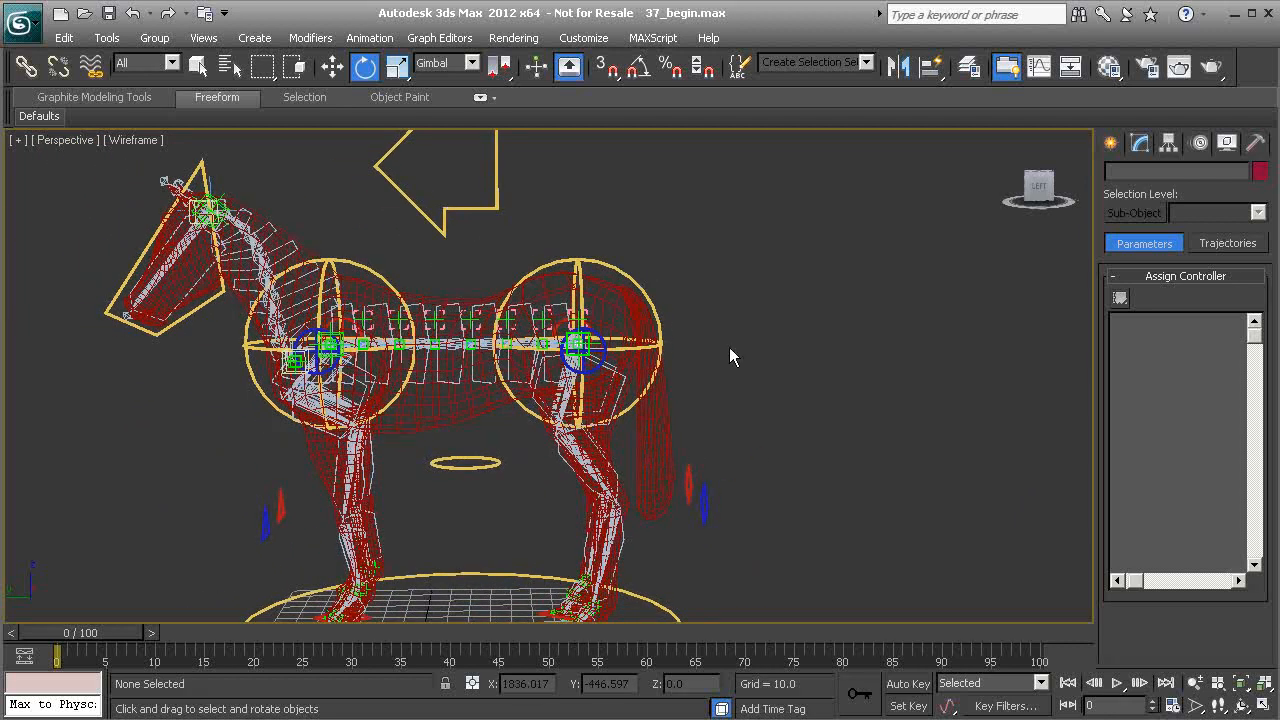